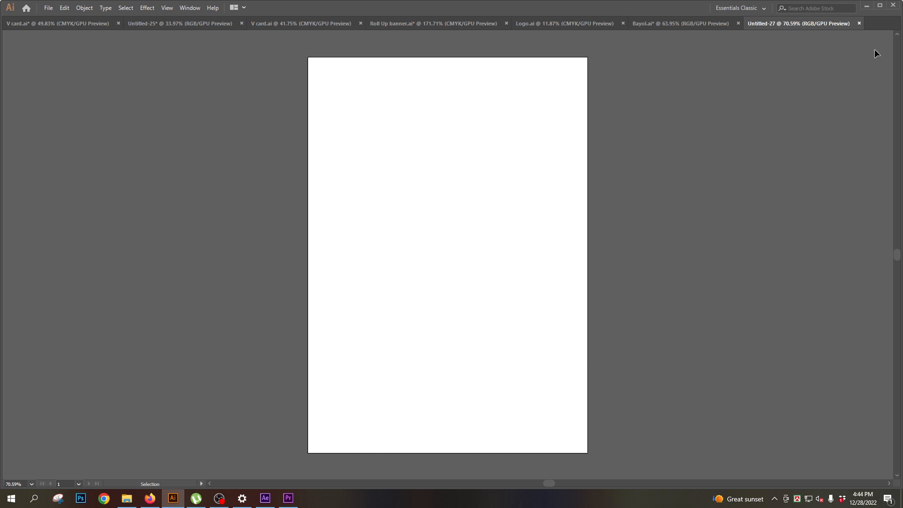
- Copy all the artwork from the Logo.ai document and paste it into Untitled-27
click(564, 24)
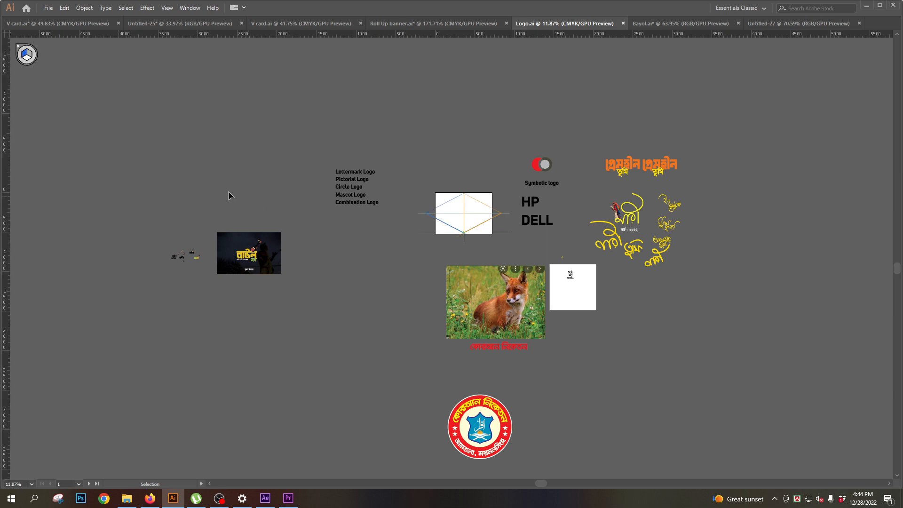
scroll(817, 470, down, 1)
key(ctrl+a)
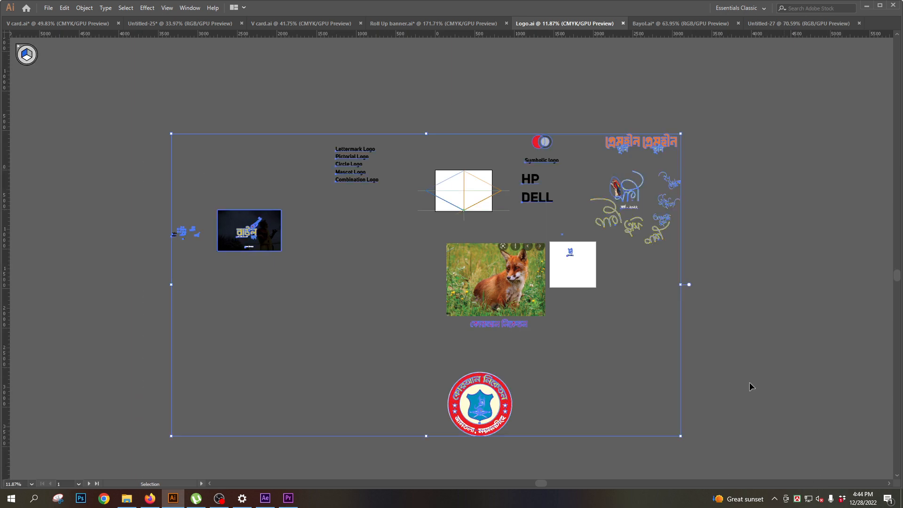
key(a)
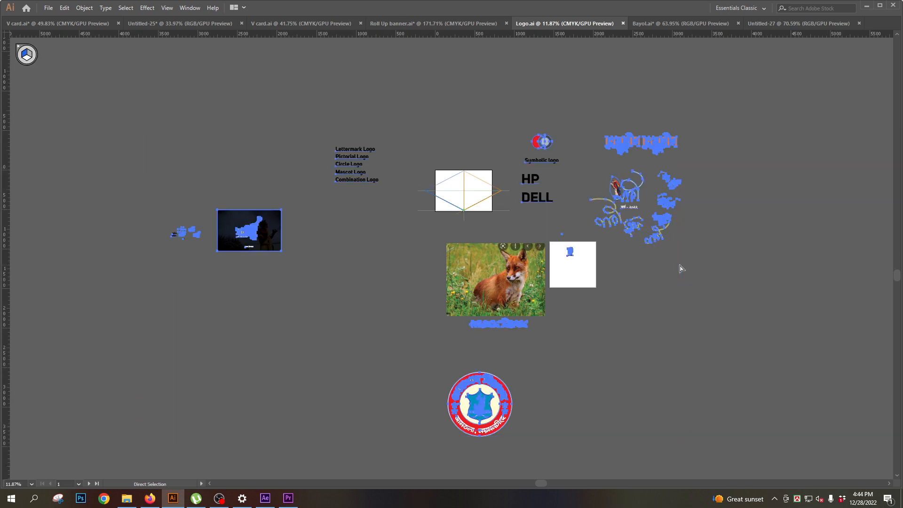
click(795, 25)
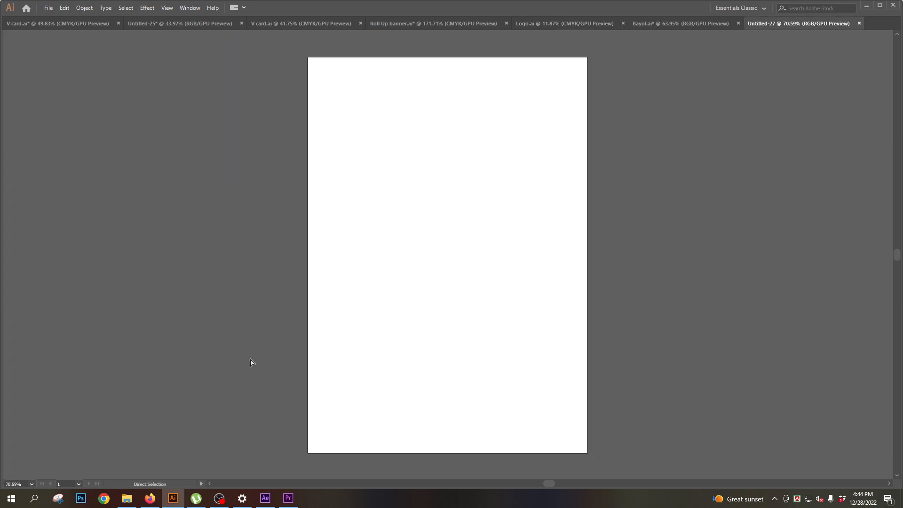
key(space)
drag(207, 359, 680, 371)
key(ctrl+space)
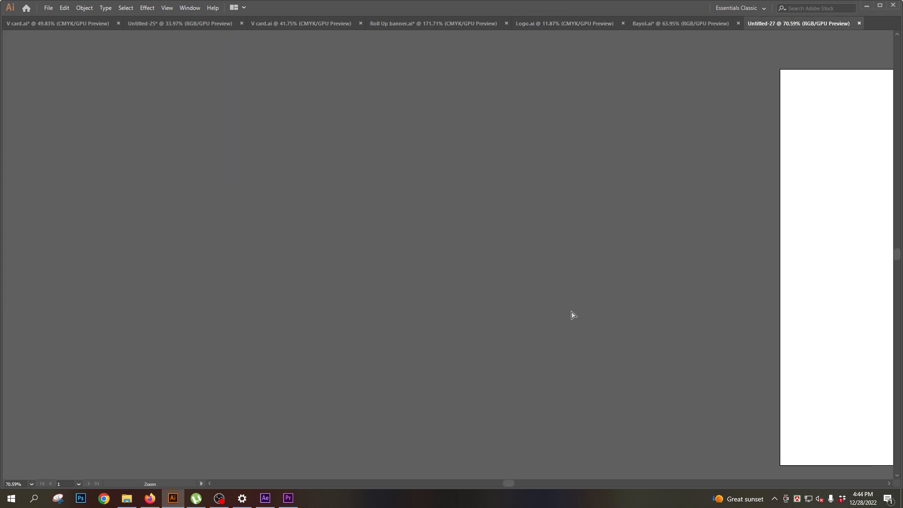
key(ctrl+v)
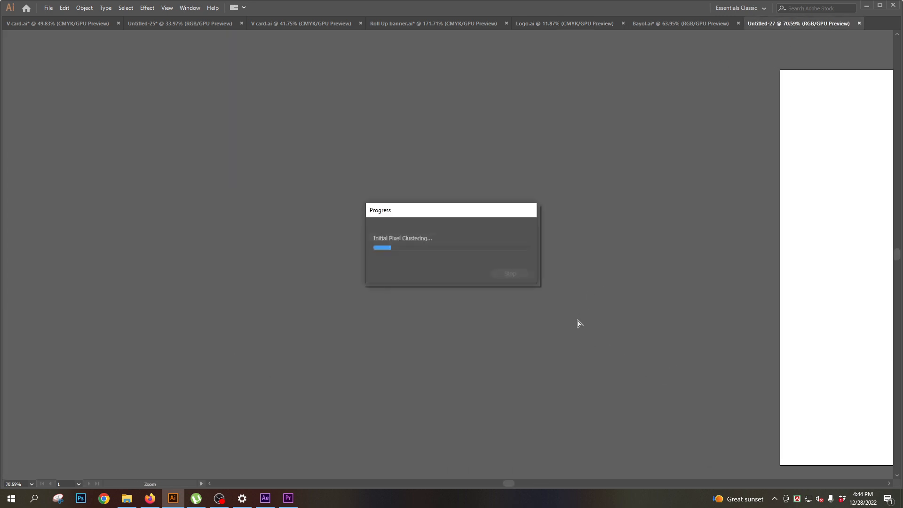
mouse_move(183, 500)
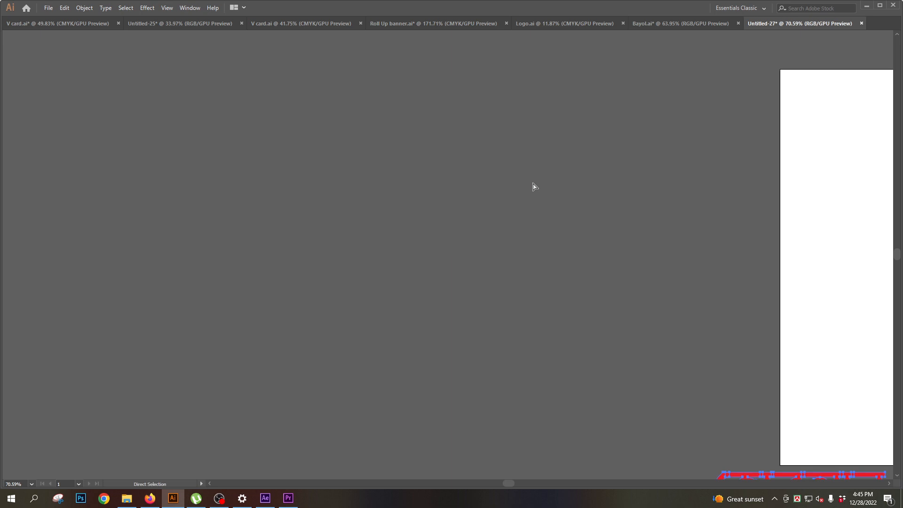
key(v)
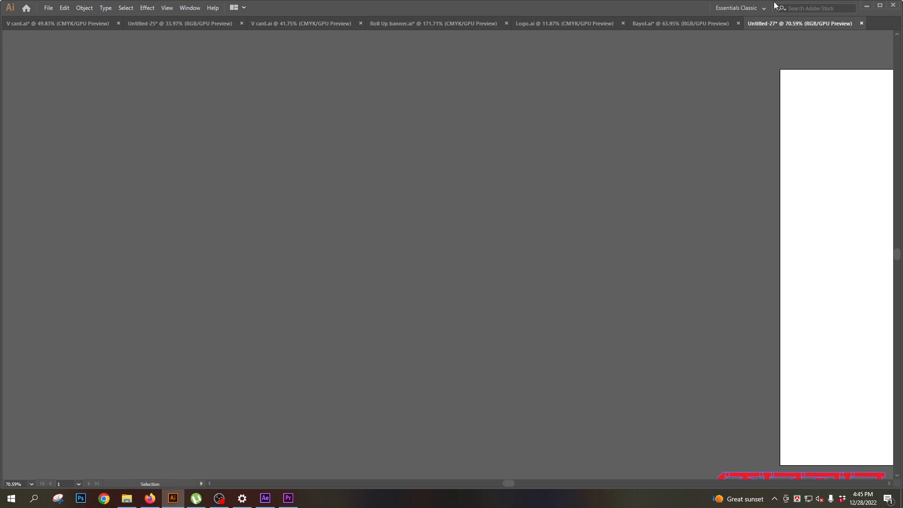
- Examine the list of logo types in the pasted artwork and select its Lettermark Logo line
click(677, 25)
click(774, 24)
drag(469, 265, 247, 247)
drag(472, 285, 595, 302)
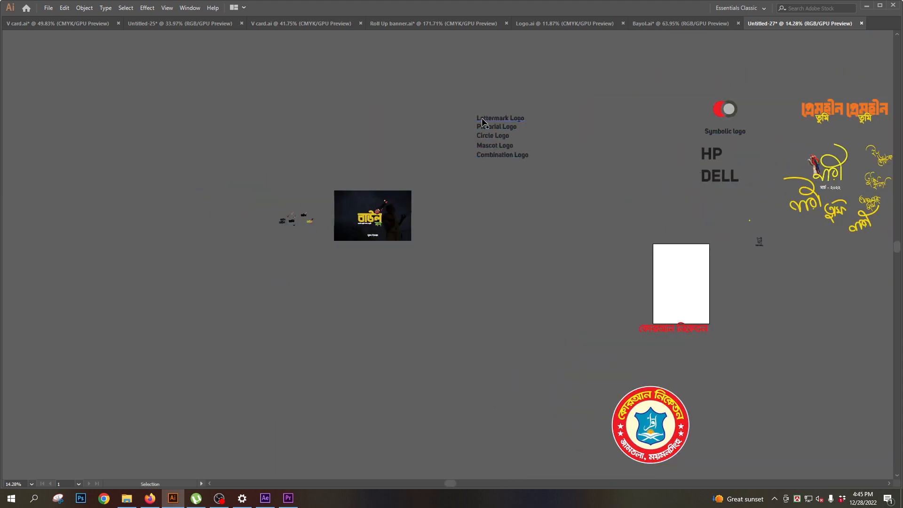
click(489, 120)
drag(499, 118, 472, 171)
key(ctrl+shift+a)
drag(428, 143, 557, 249)
drag(442, 191, 433, 213)
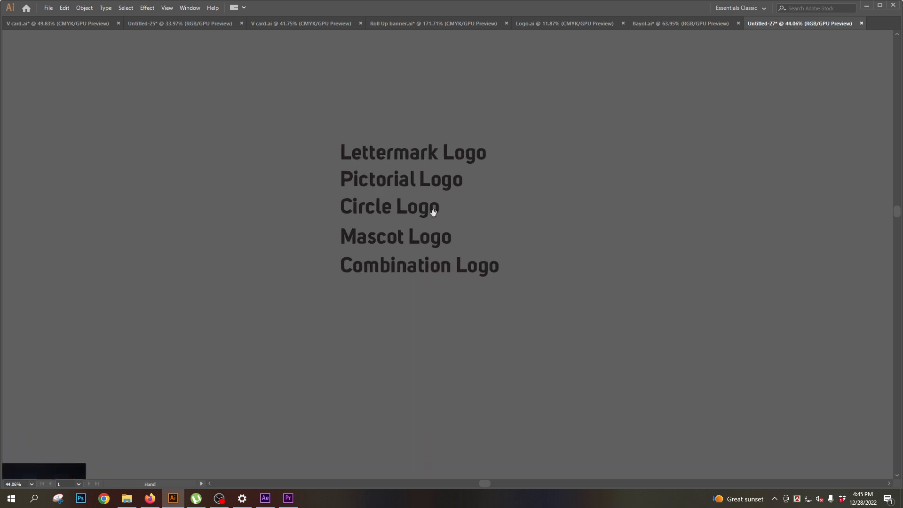
click(408, 154)
drag(546, 236, 451, 234)
drag(525, 249, 407, 229)
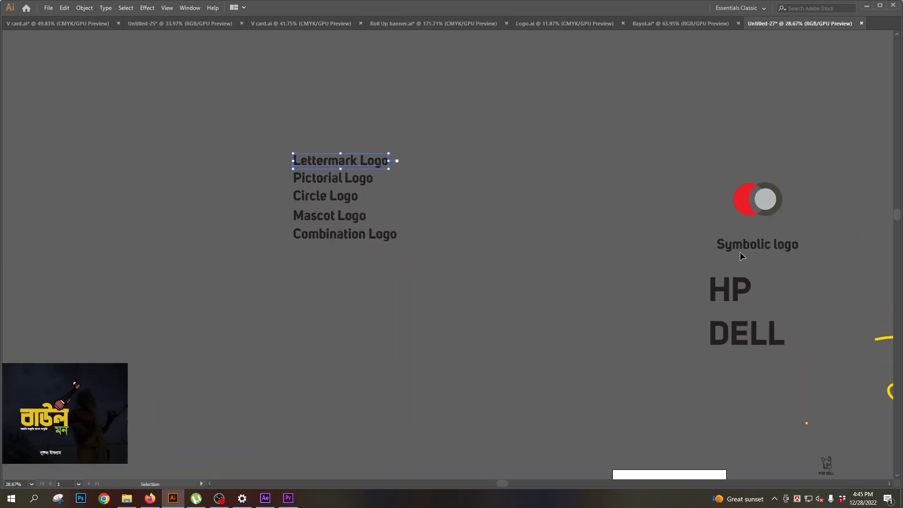
- Move the HP and DELL texts together beside the list of logo types, keeping both selected
click(729, 292)
shift+click(743, 333)
drag(742, 333, 509, 229)
click(557, 153)
click(500, 231)
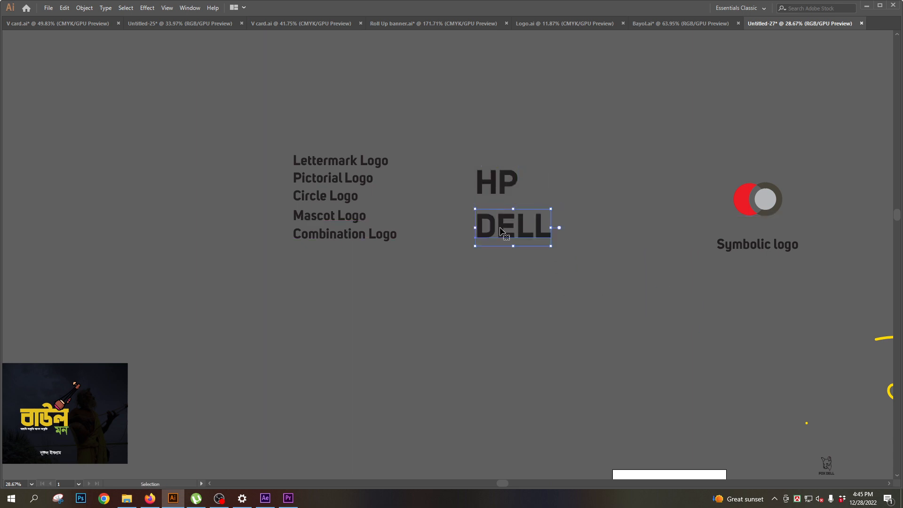
shift+click(490, 172)
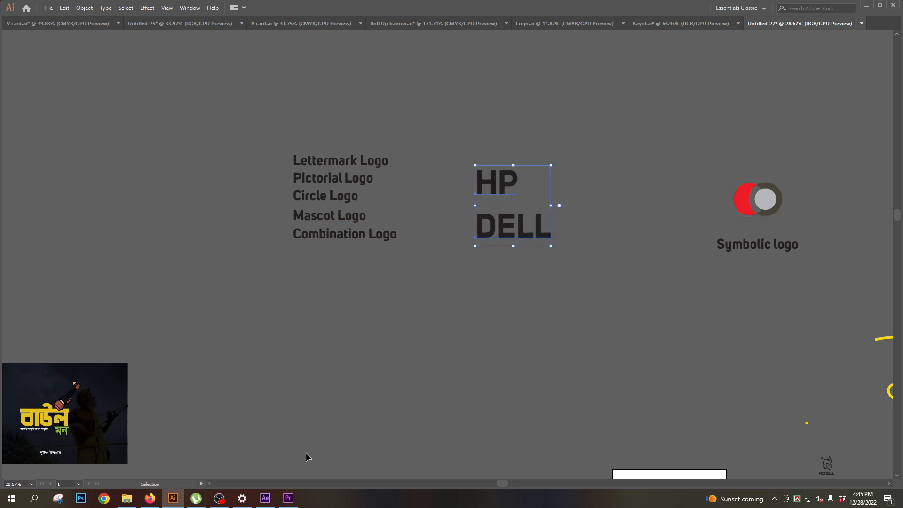
- Switch to Firefox and search for "HP logo" in a new browser tab
click(150, 498)
click(588, 23)
key(ctrl+t)
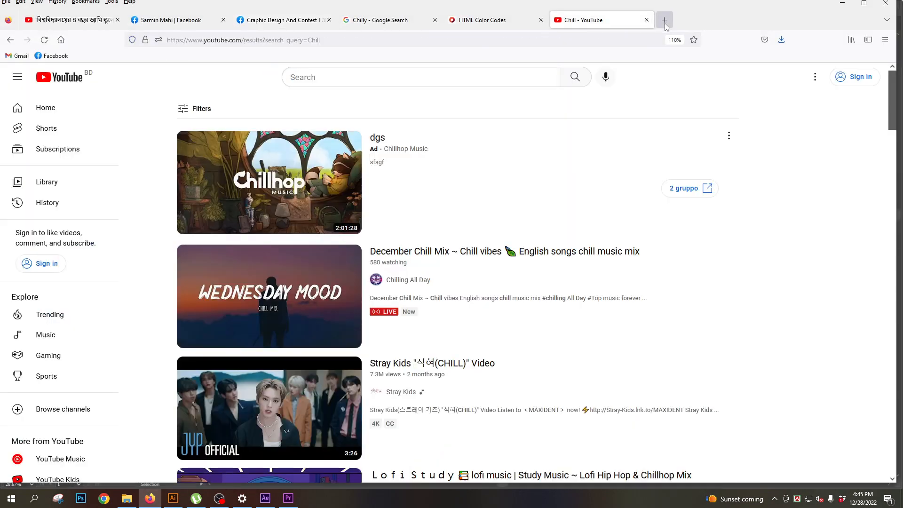
click(333, 253)
text(H)
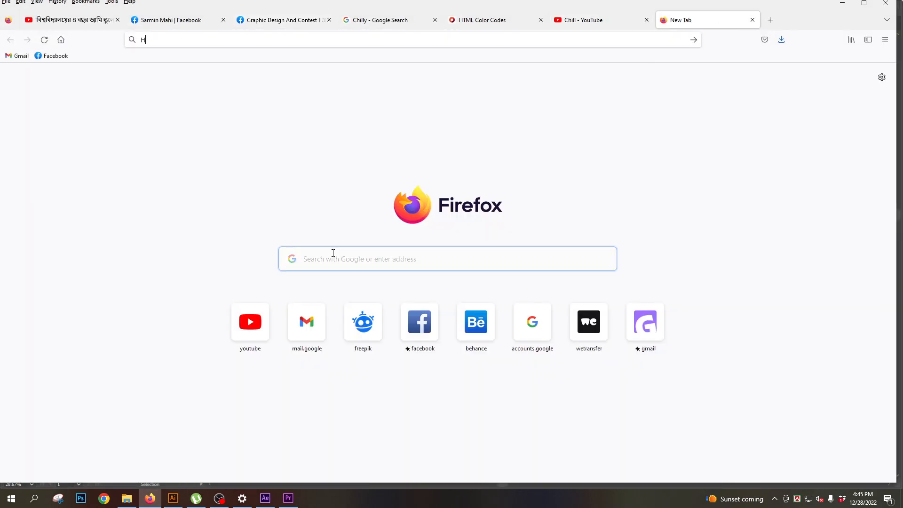
text(P)
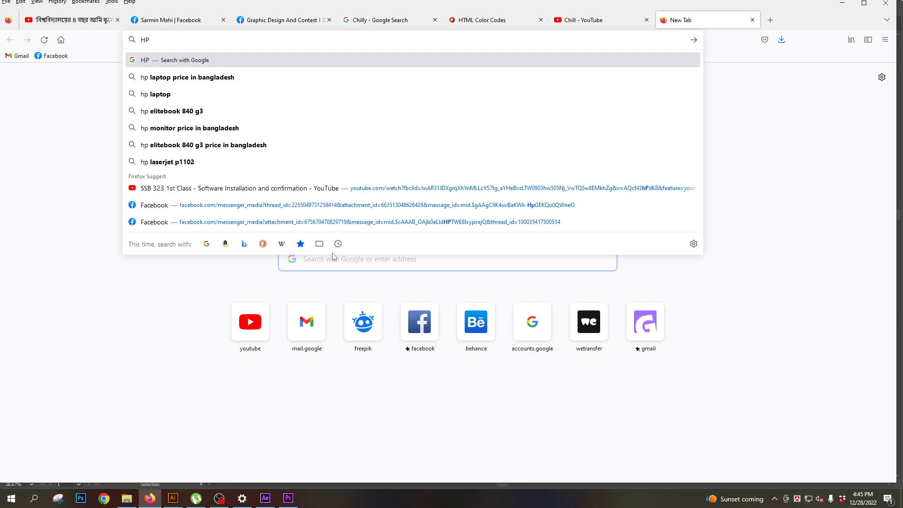
text( logo)
key(Return)
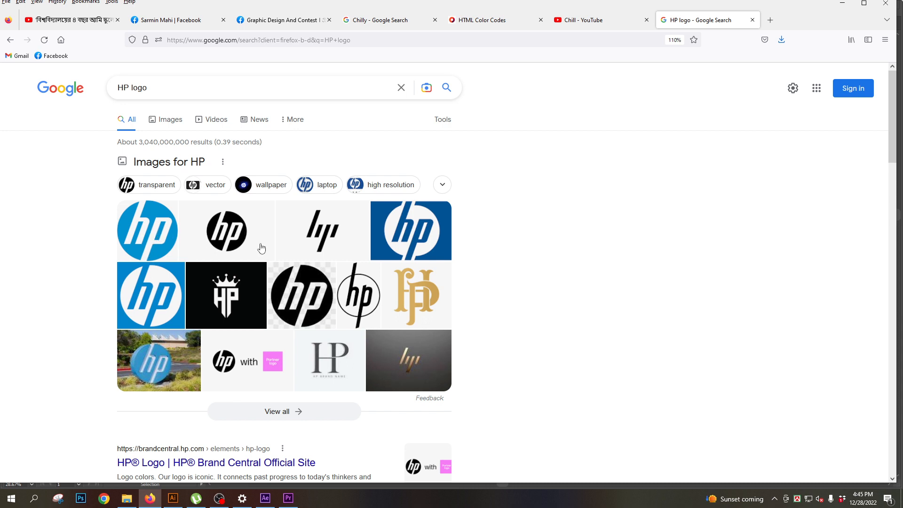
- Change the Google search to "Dell logo"
click(160, 86)
click(131, 88)
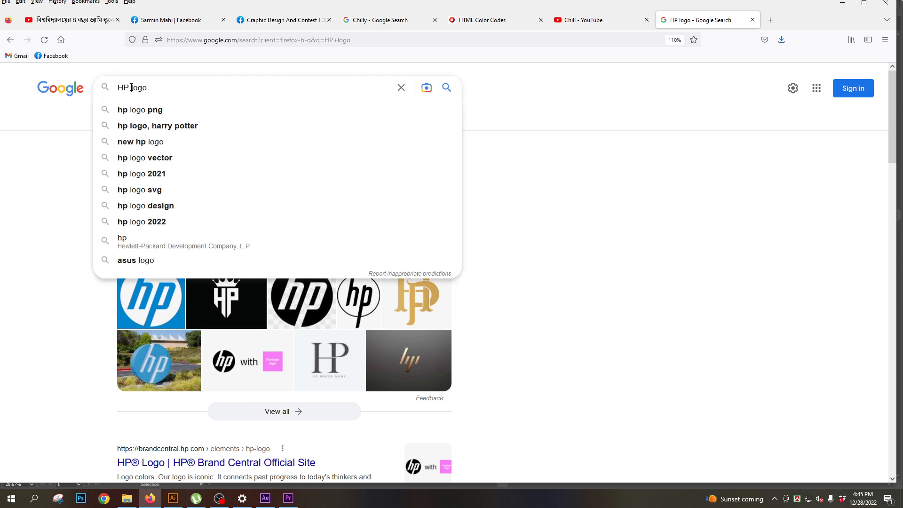
drag(131, 88, 101, 87)
text(Dell)
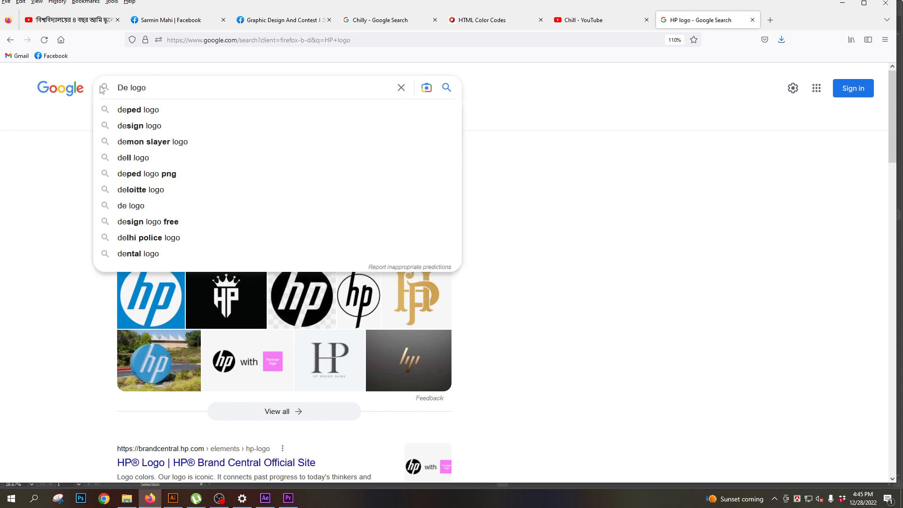
key(Return)
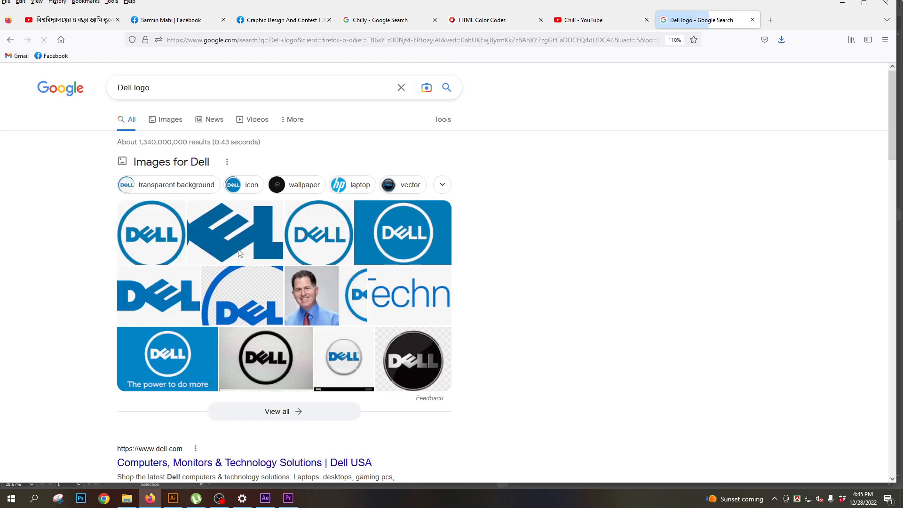
- Preview several Dell logo image results, finishing with the circular logo from Wikipedia
click(149, 236)
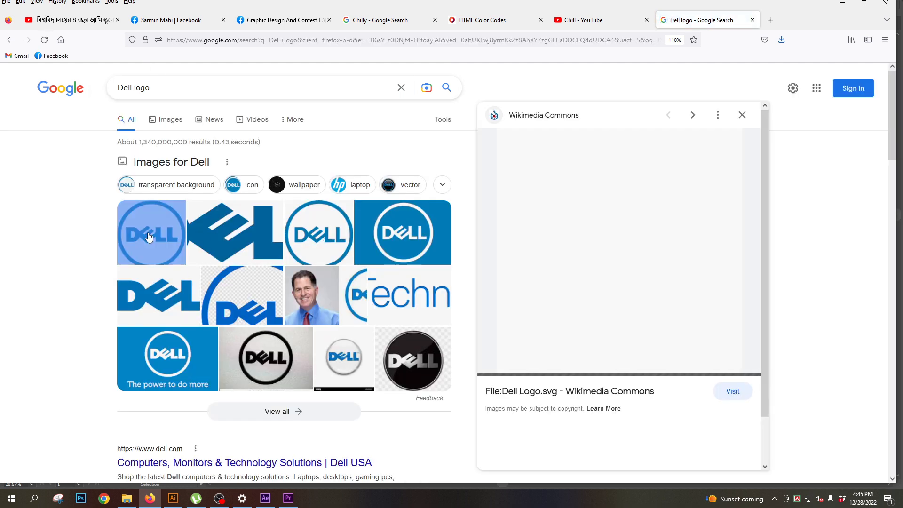
click(239, 241)
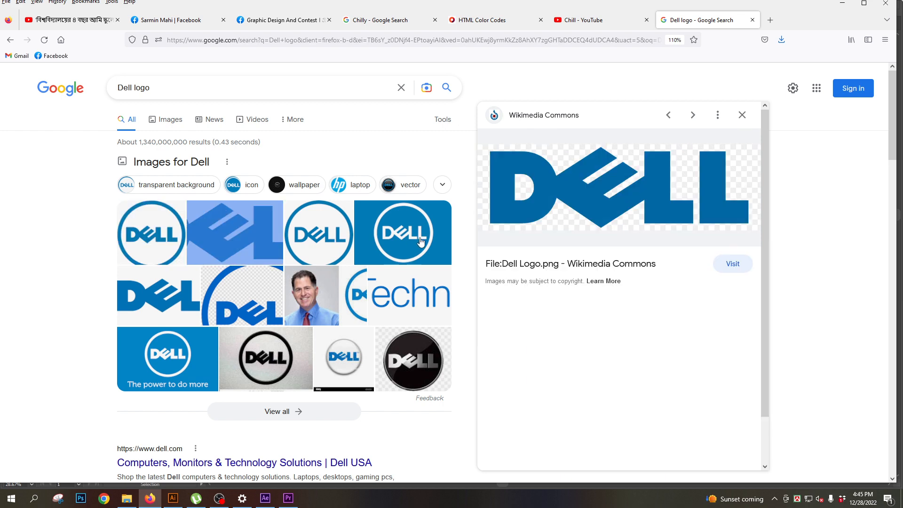
click(411, 240)
click(344, 237)
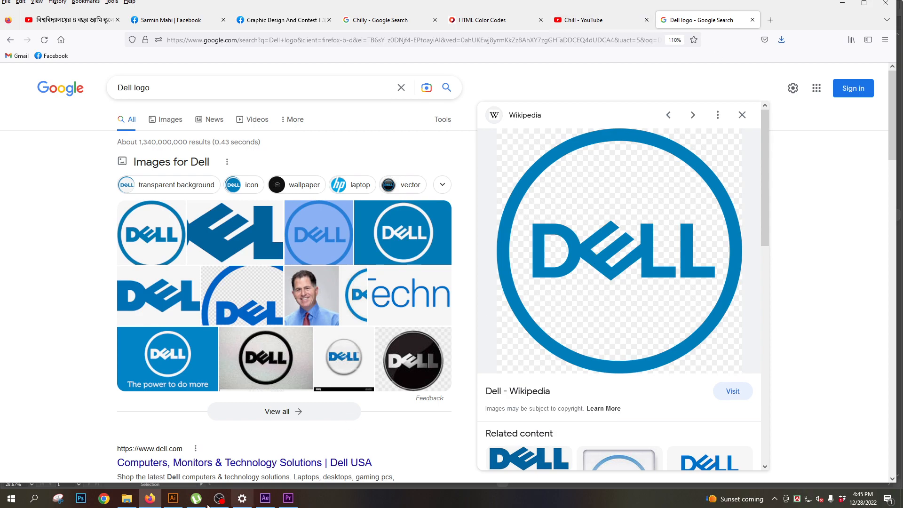
- Switch to Illustrator and select only the HP text
click(173, 498)
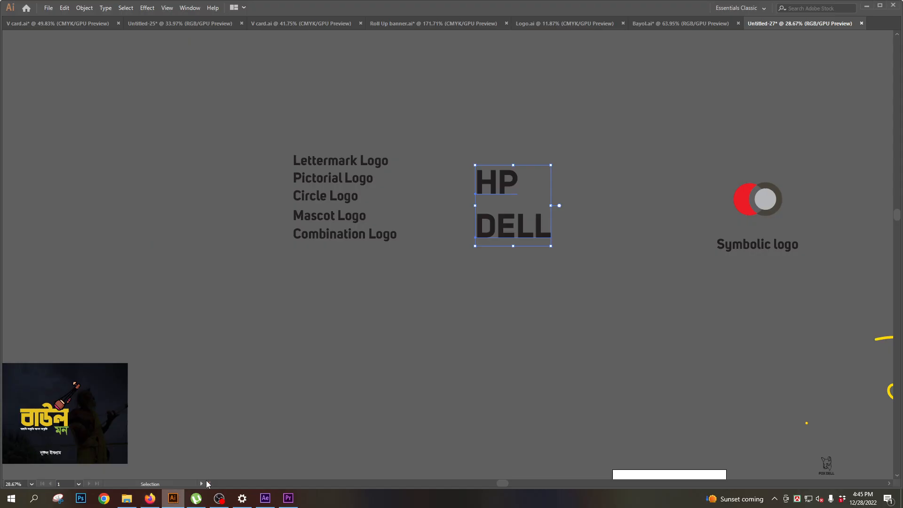
click(531, 151)
click(500, 187)
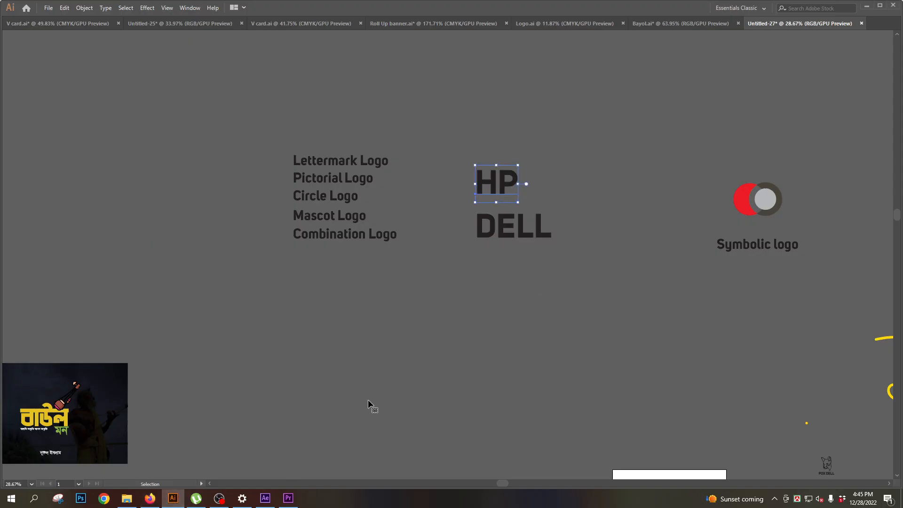
- Return to Firefox and replace the Dell query with "HP logo" to search for it again
click(153, 500)
click(157, 88)
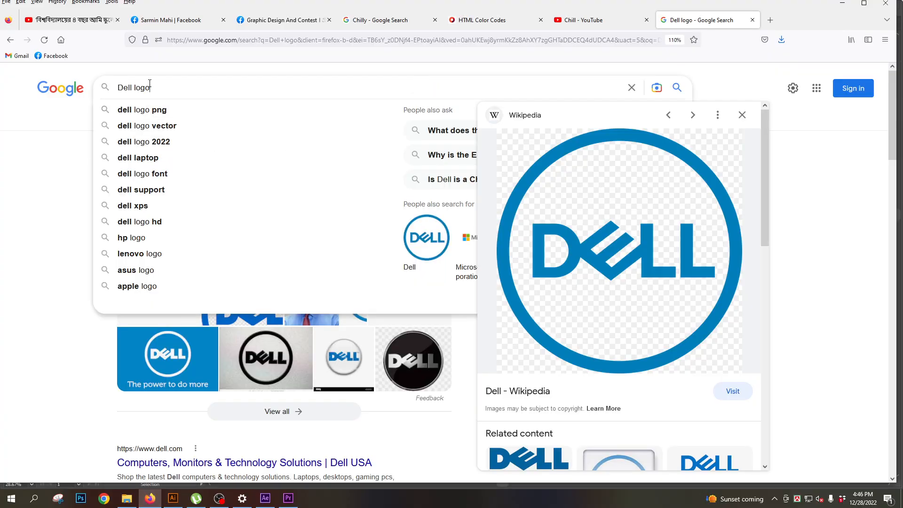
drag(150, 88, 19, 85)
click(19, 89)
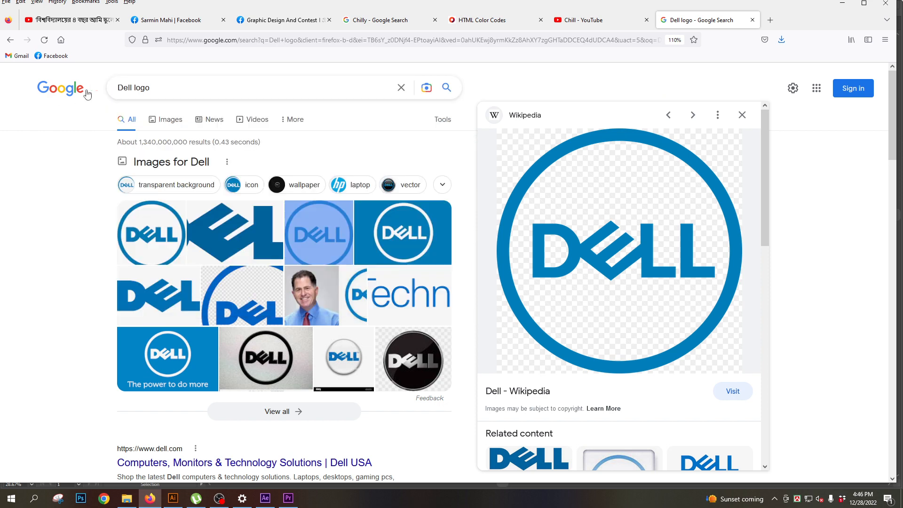
drag(150, 86, 70, 87)
drag(132, 88, 115, 89)
text(HP)
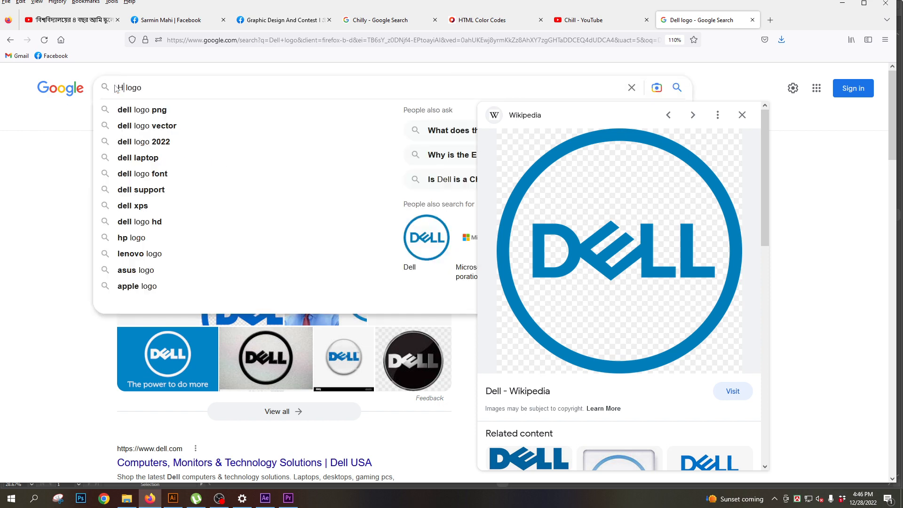
key(Return)
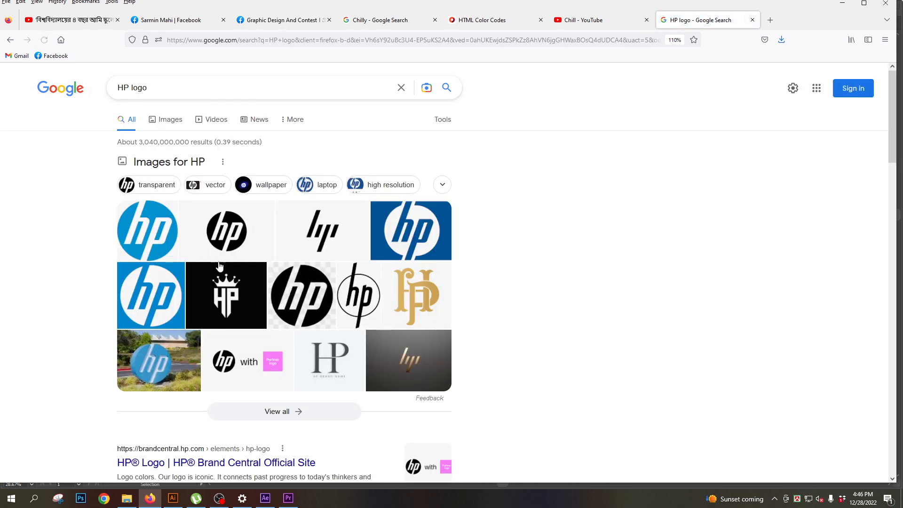
- Save the blue round HP logo image from Wikimedia Commons to the Desktop as 2048px-HP_logo_2012.svg.png
click(176, 246)
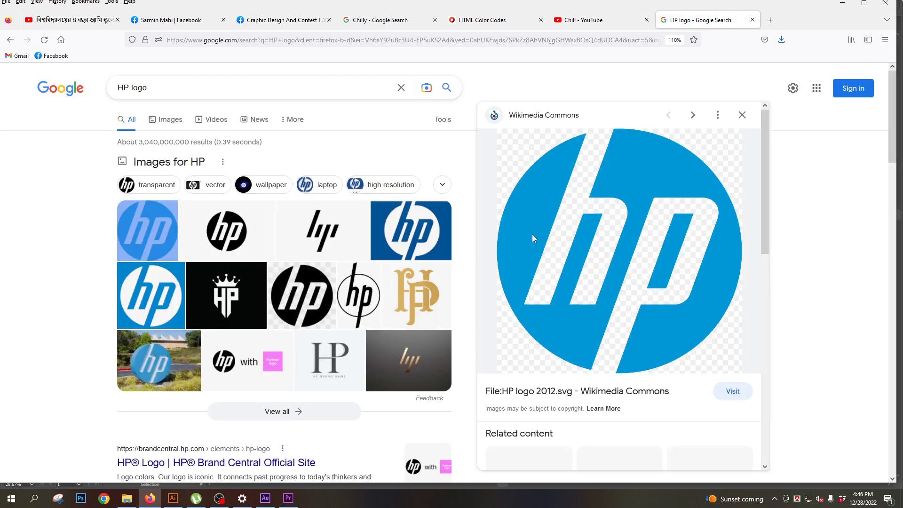
right_click(585, 205)
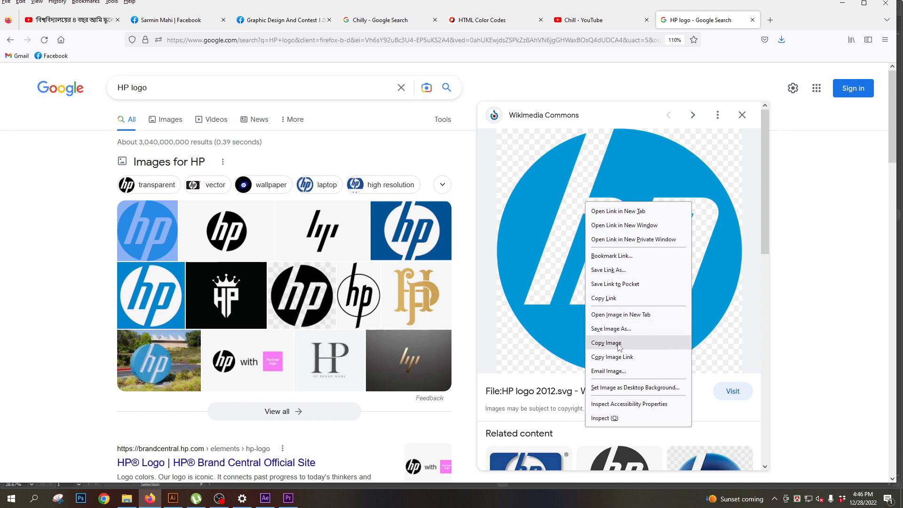
click(611, 328)
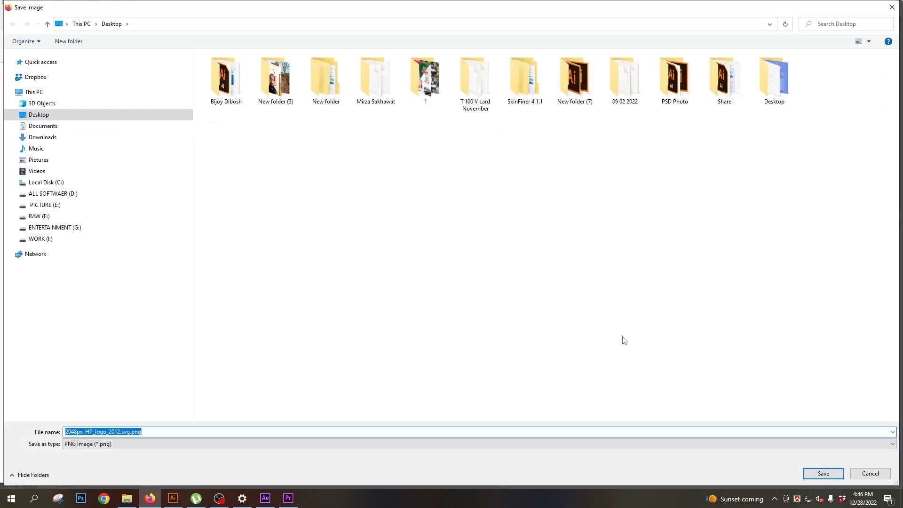
click(823, 473)
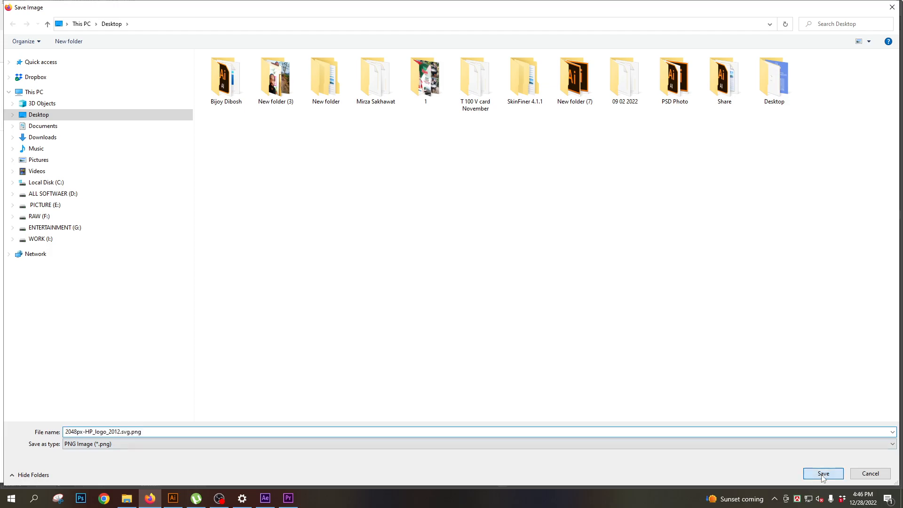
- Switch to Illustrator and place 2048px-HP_logo_2012.svg.png from the Desktop as a linked image on the canvas
click(173, 498)
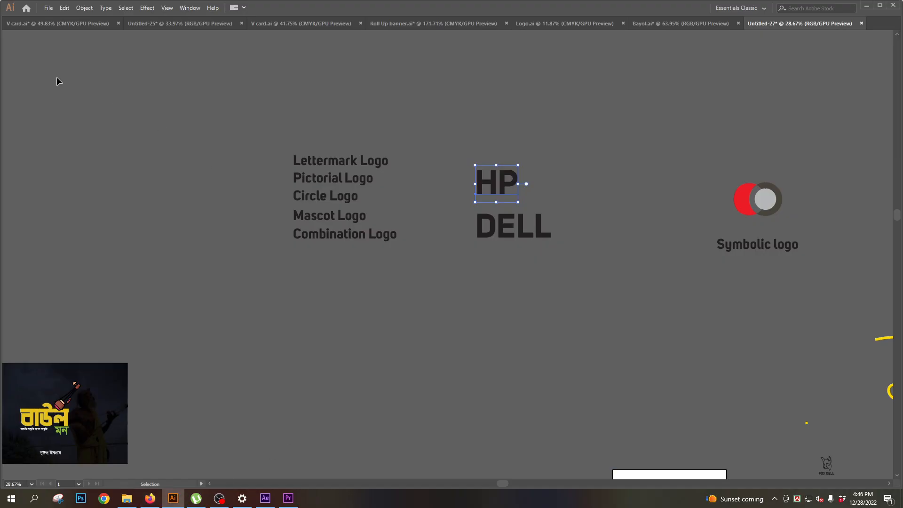
click(48, 8)
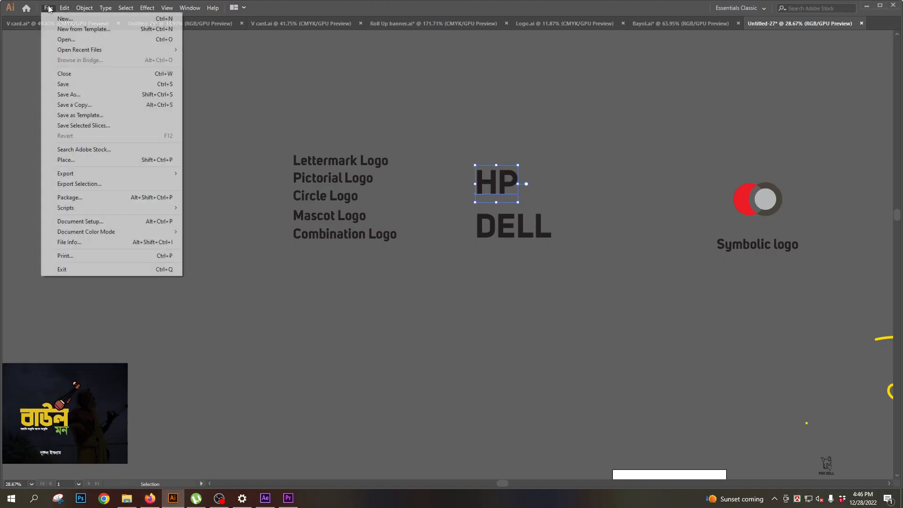
click(67, 163)
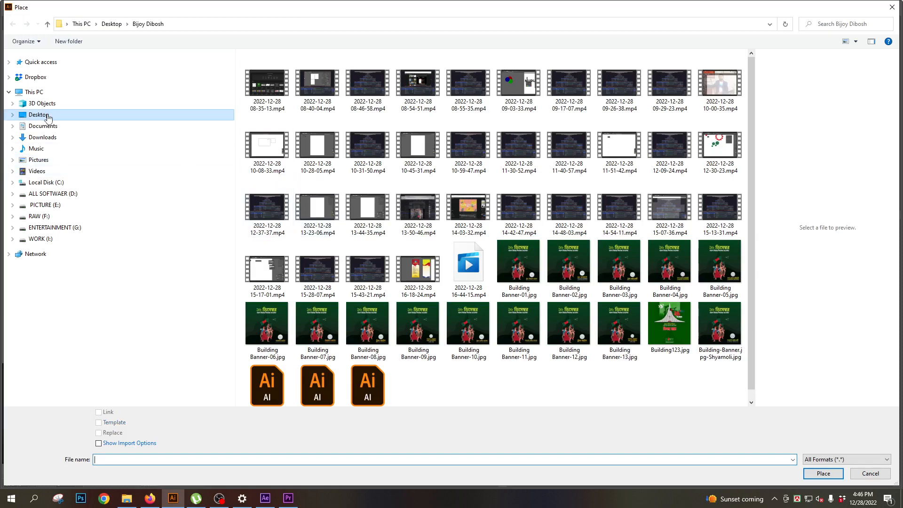
click(48, 118)
click(368, 141)
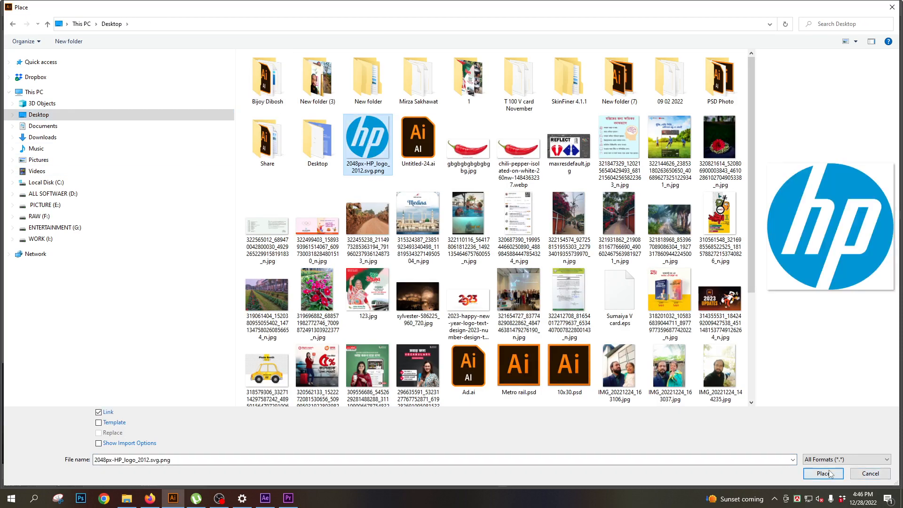
click(831, 474)
click(182, 99)
- Move the placed HP logo image off the text labels onto an empty area of the canvas above them
scroll(310, 241, down, 1)
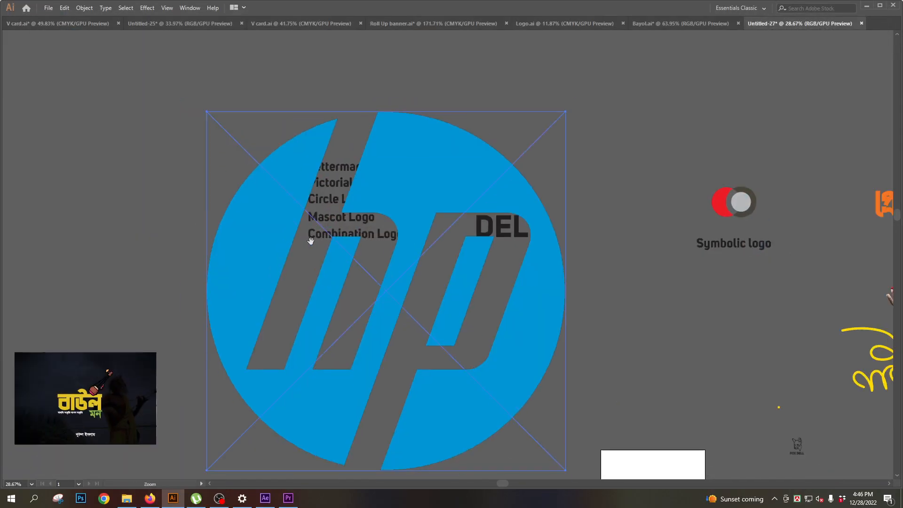
scroll(437, 281, down, 3)
drag(383, 282, 705, 268)
drag(672, 239, 271, 129)
scroll(285, 166, up, 3)
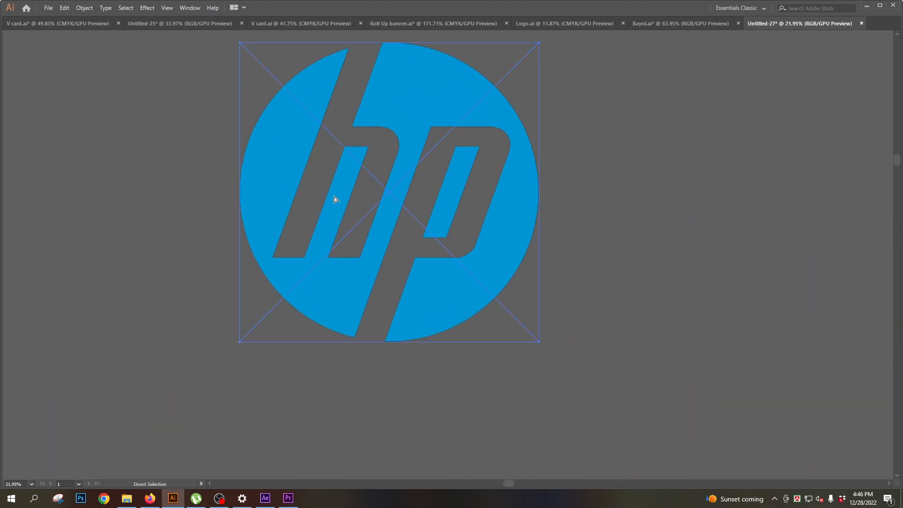
- Duplicate the HP logo image and set the copy to the right of the original
click(190, 8)
click(421, 123)
drag(421, 123, 107, 126)
drag(107, 128, 501, 136)
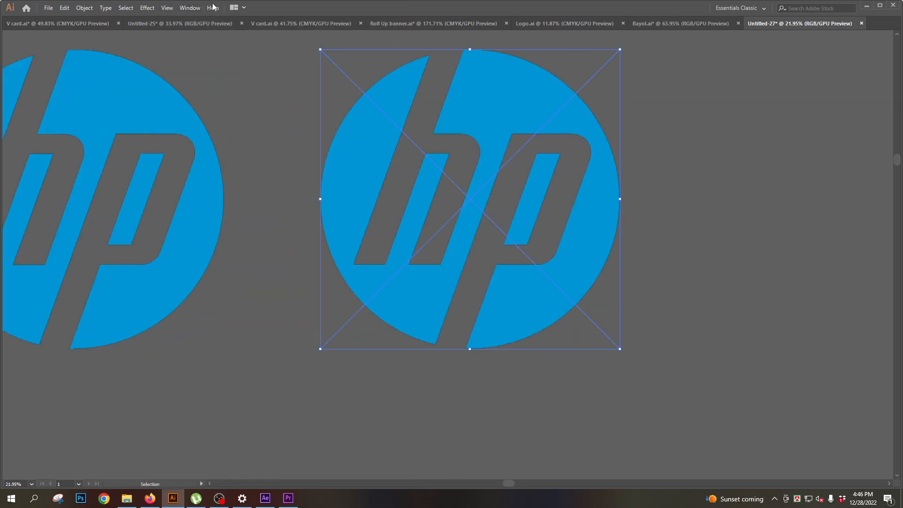
- Trace the copied HP logo with Image Trace using the High Fidelity Photo preset
click(190, 8)
click(476, 87)
key(v)
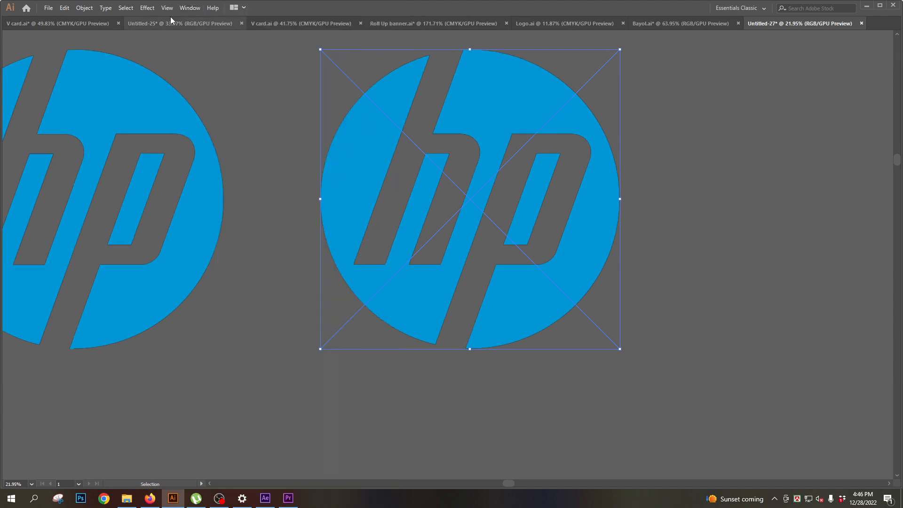
click(190, 8)
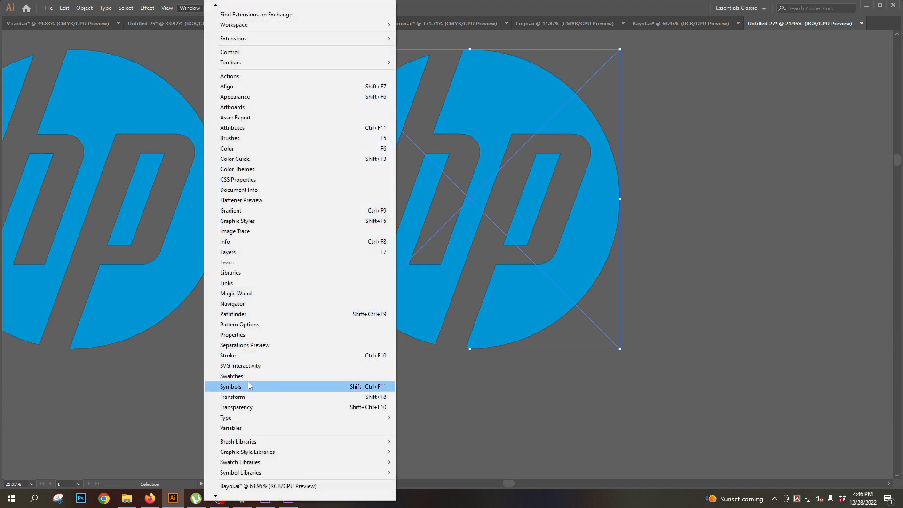
click(252, 231)
click(723, 96)
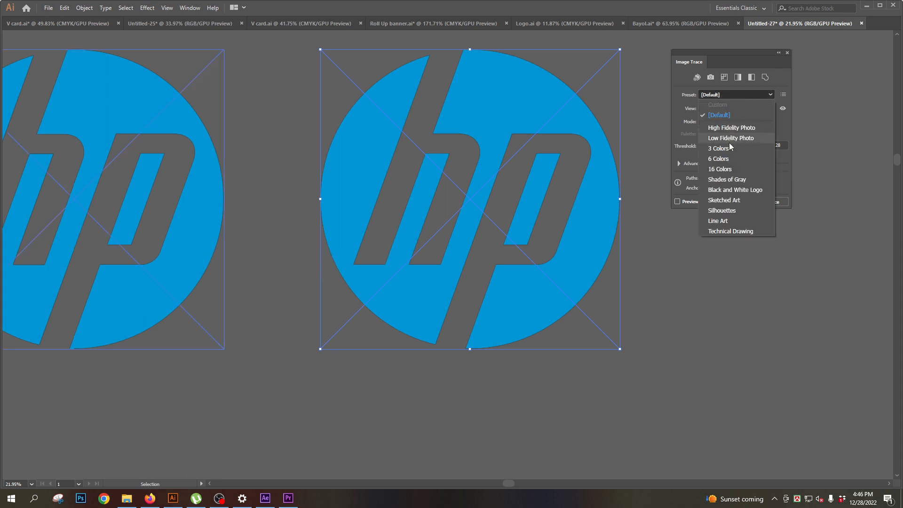
click(724, 128)
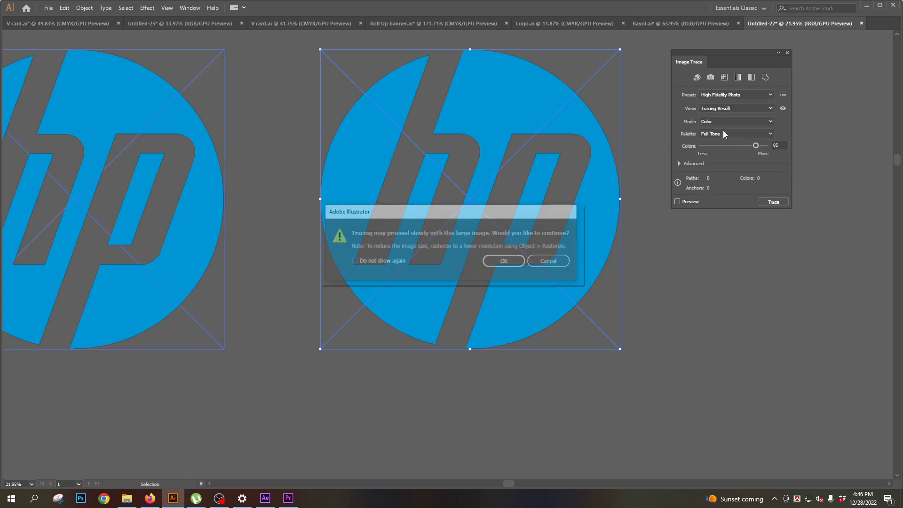
key(Return)
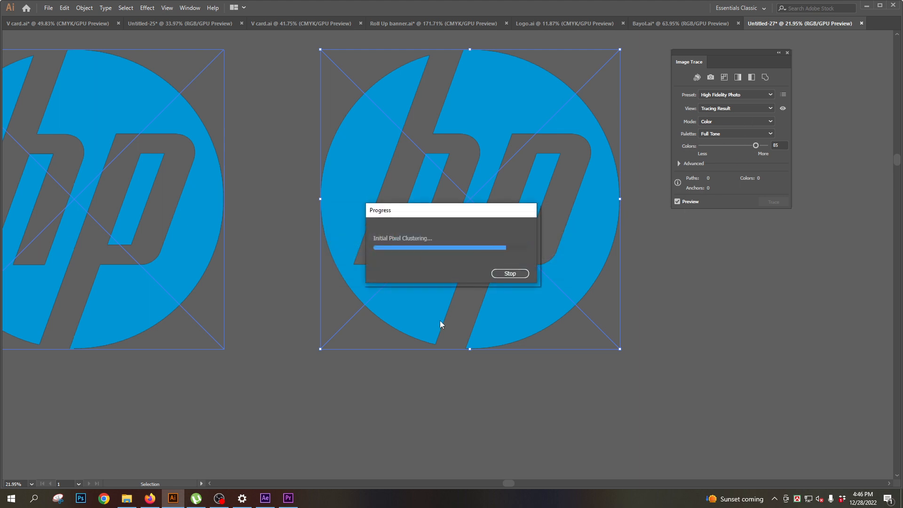
- Expand the traced HP logo with Object and Fill enabled, and delete its white background
click(660, 235)
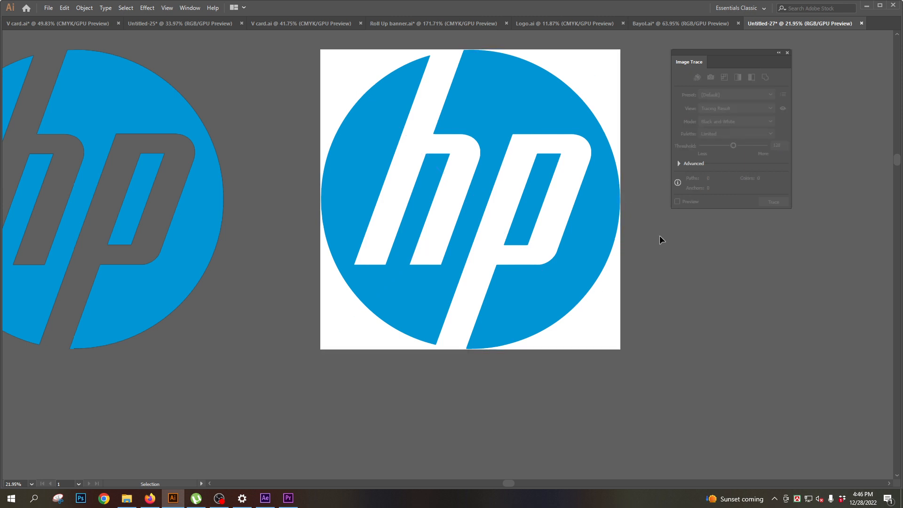
key(Tab)
click(32, 69)
key(Tab)
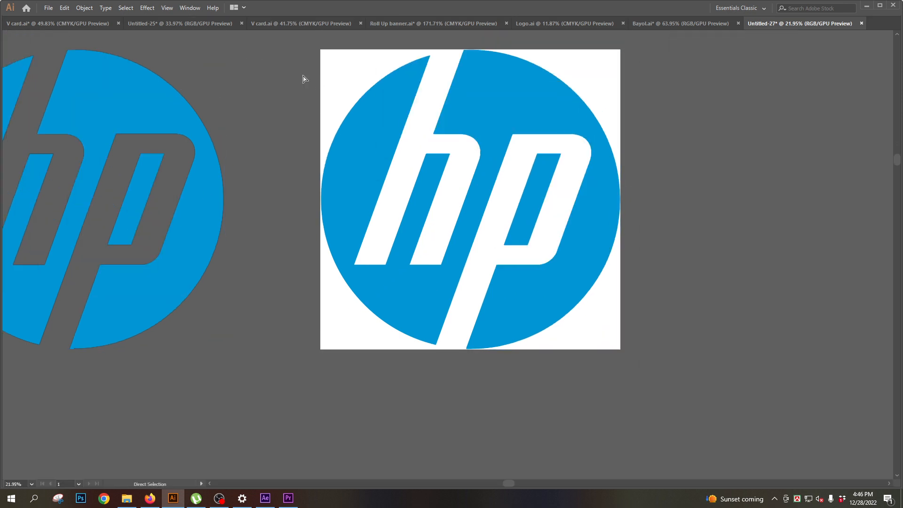
click(367, 78)
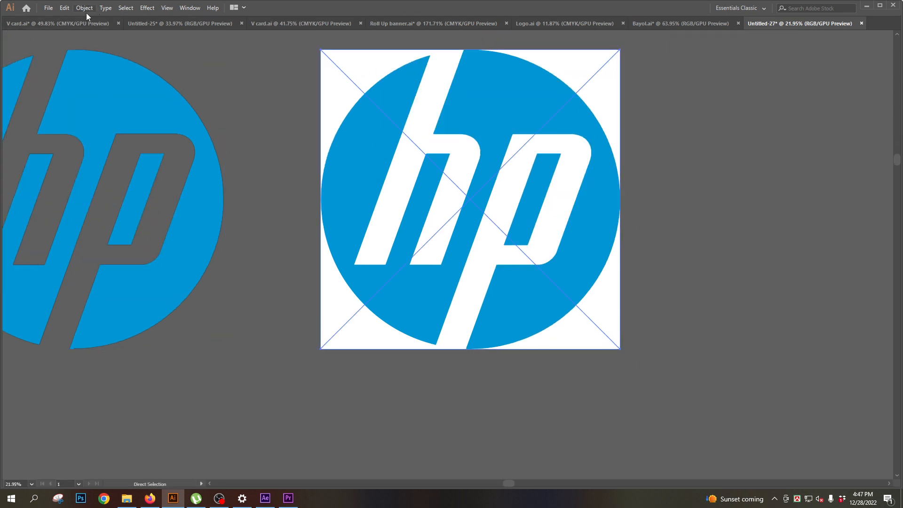
click(86, 9)
click(110, 108)
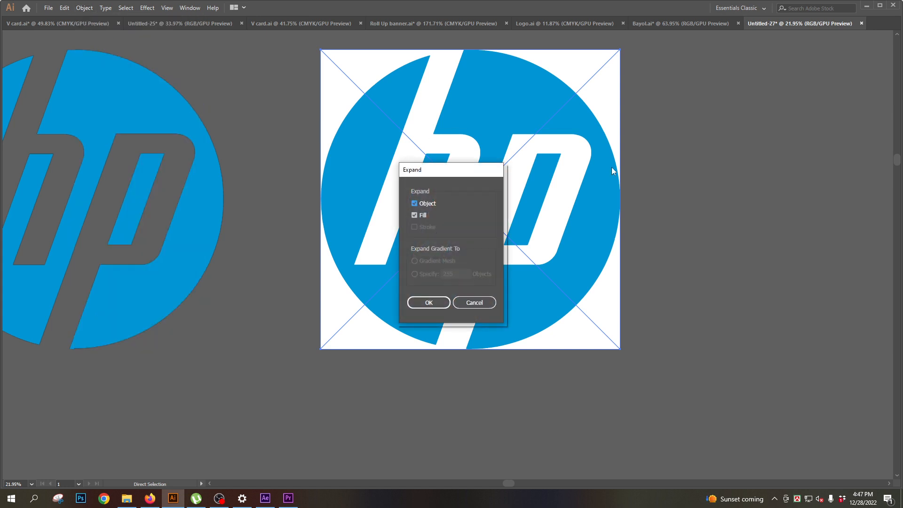
click(433, 296)
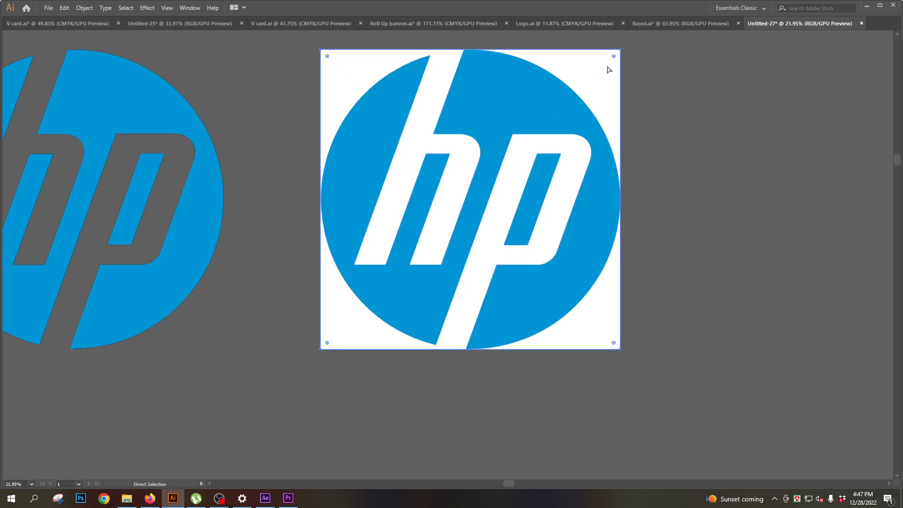
key(Delete)
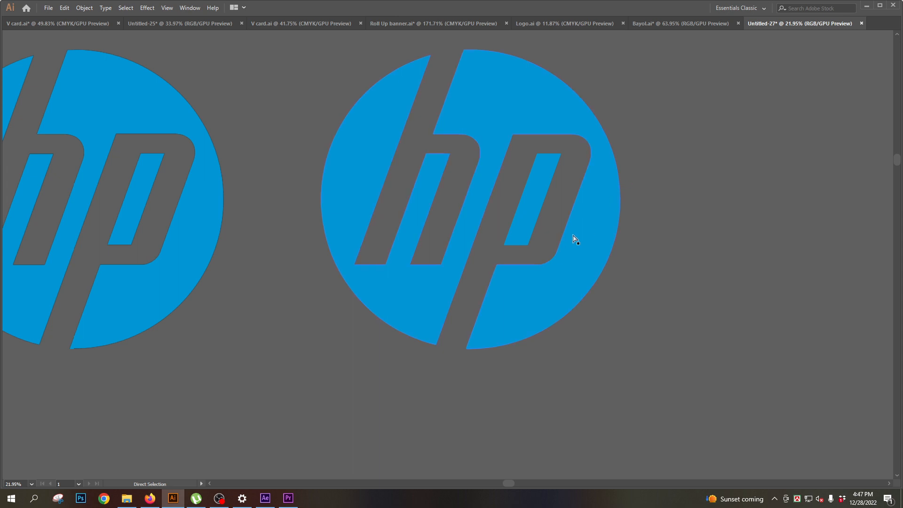
- Move the blue inner shape of the letter p in the traced HP logo leftward toward the h
drag(540, 220, 425, 218)
drag(367, 226, 459, 282)
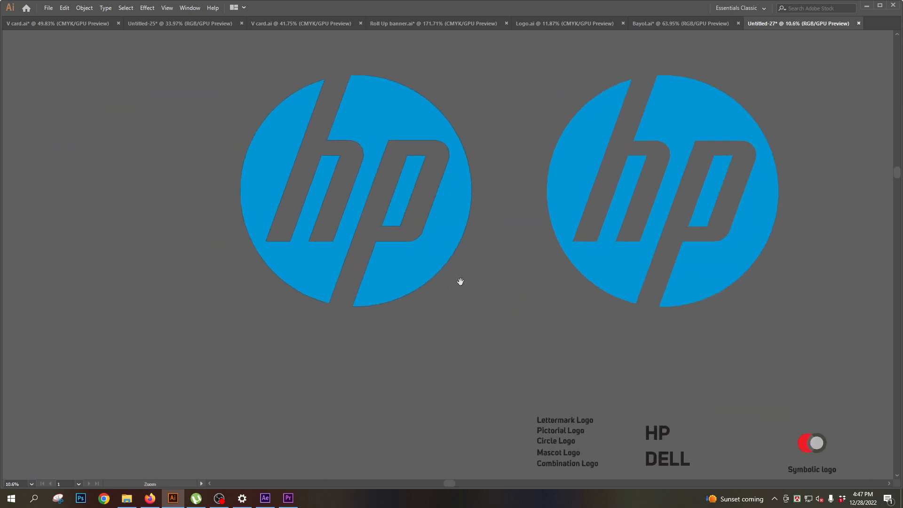
drag(561, 215, 403, 219)
click(513, 116)
drag(547, 122, 582, 122)
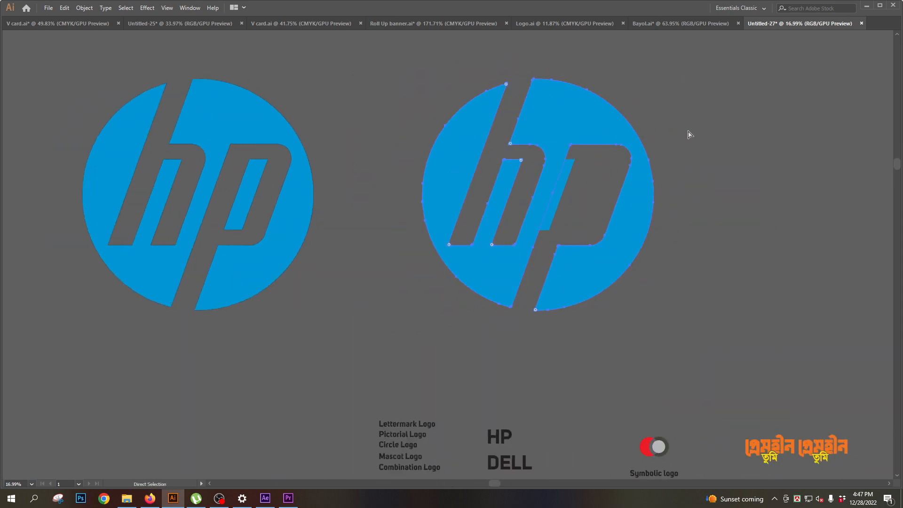
scroll(480, 270, down, 2)
drag(468, 294, 406, 284)
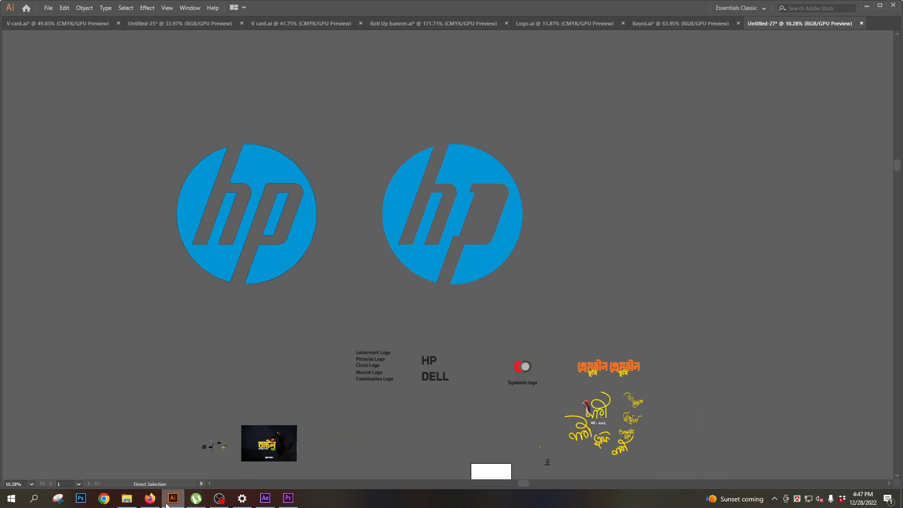
- Return to Firefox and replace the HP query with a search for "dell logo"
mouse_move(151, 498)
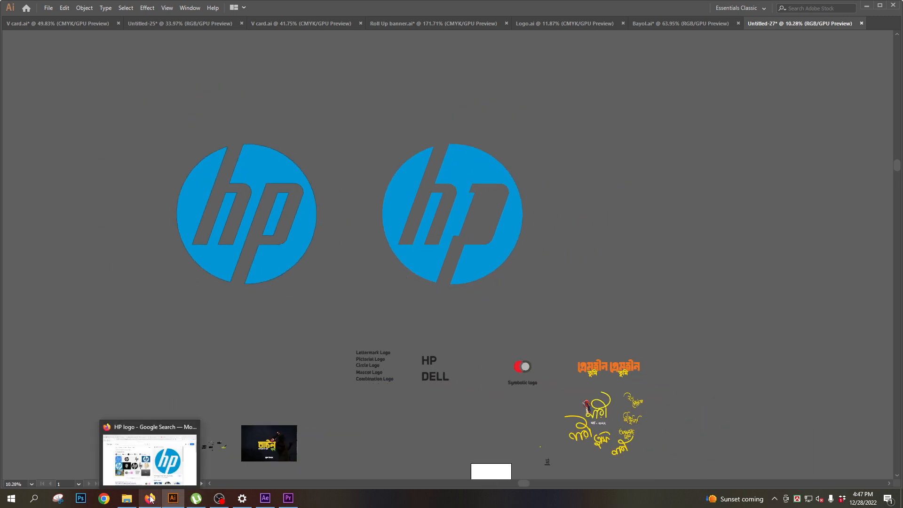
click(151, 499)
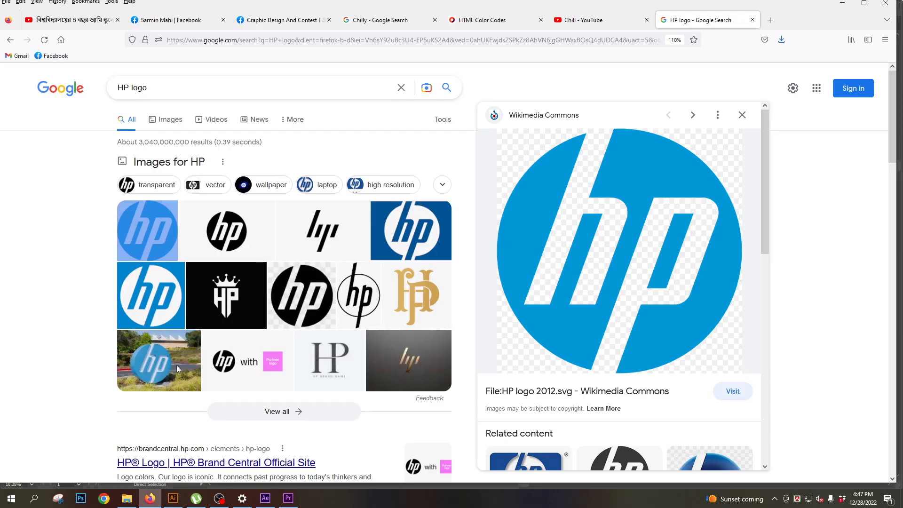
double_click(129, 87)
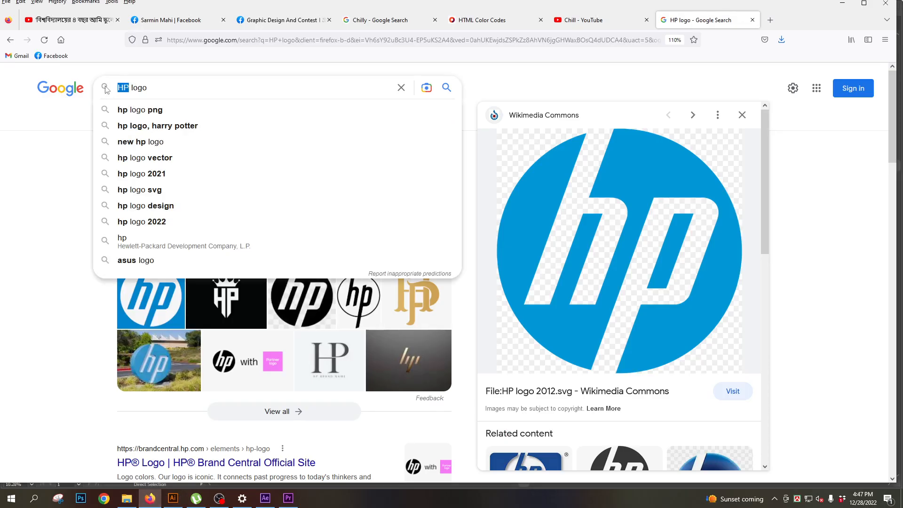
text(De)
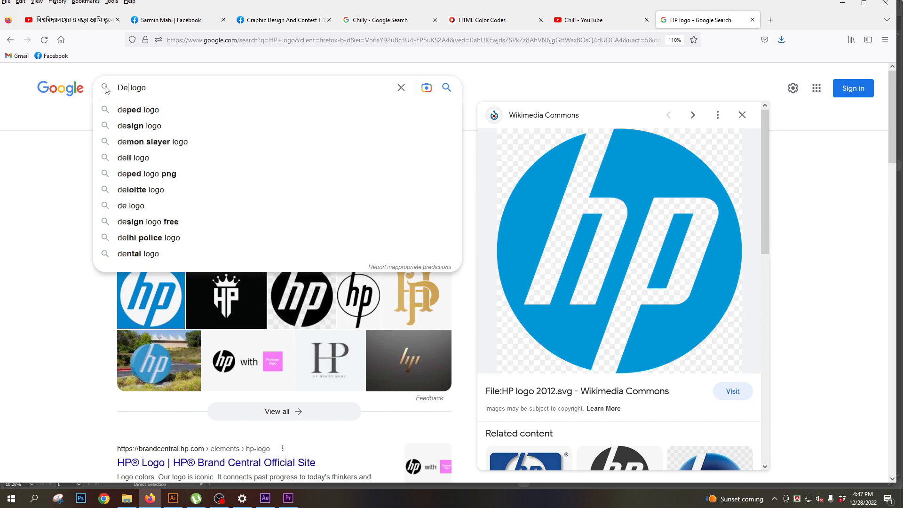
text(l)
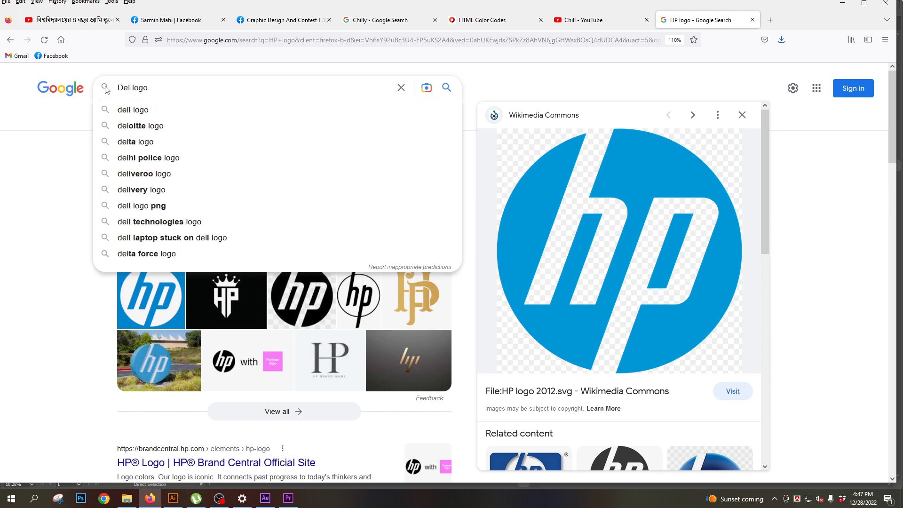
click(146, 111)
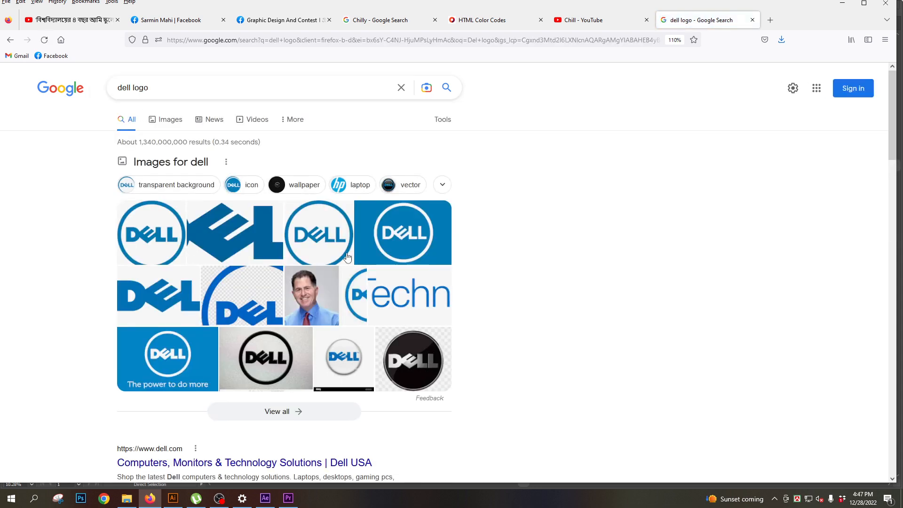
- Preview the white Dell logo on blue from Logos-world, open its image in a new tab, and copy the image
click(405, 246)
right_click(593, 178)
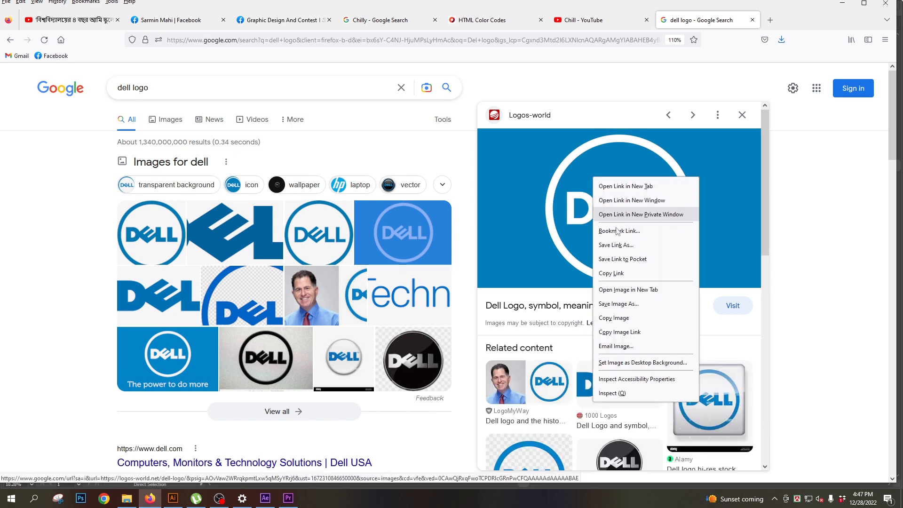
click(622, 290)
right_click(598, 205)
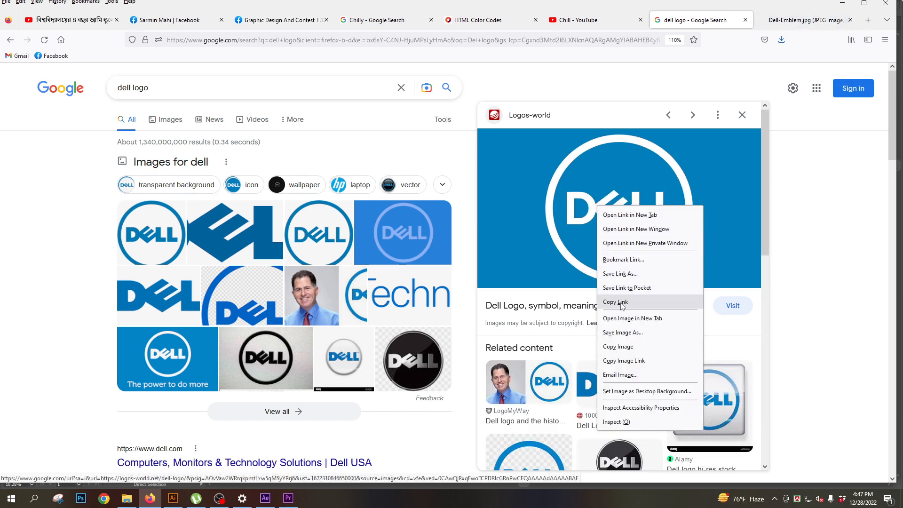
click(618, 347)
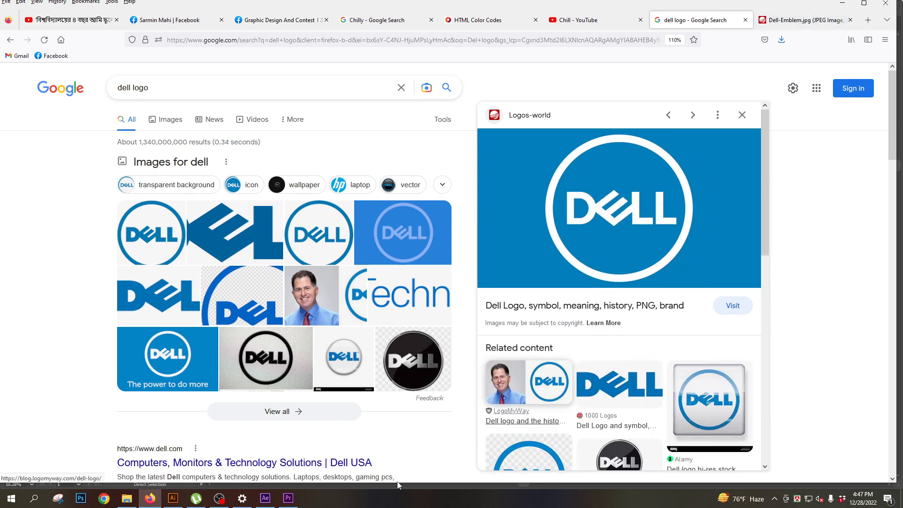
- Switch to Illustrator, paste the Dell logo image, and position it to the right of the HP logos
click(174, 499)
key(ctrl+v)
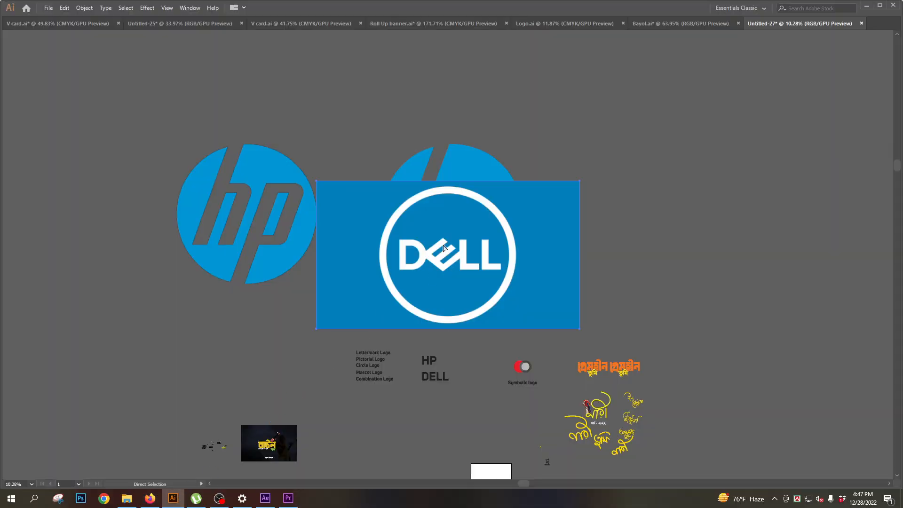
drag(455, 259, 711, 155)
drag(693, 195, 380, 256)
drag(393, 209, 443, 203)
- Clear the selection of the Dell logo image and make Direct Selection the active tool
key(ctrl+space)
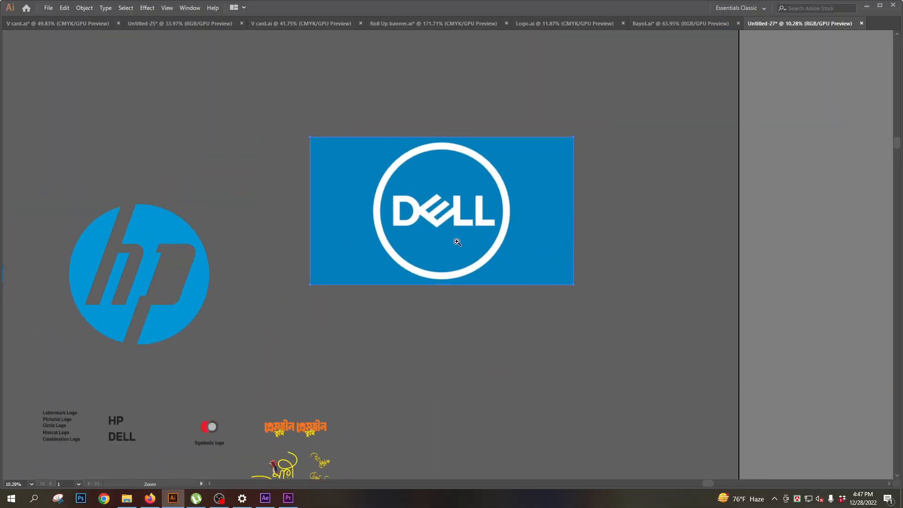
drag(457, 242, 524, 300)
key(Tab)
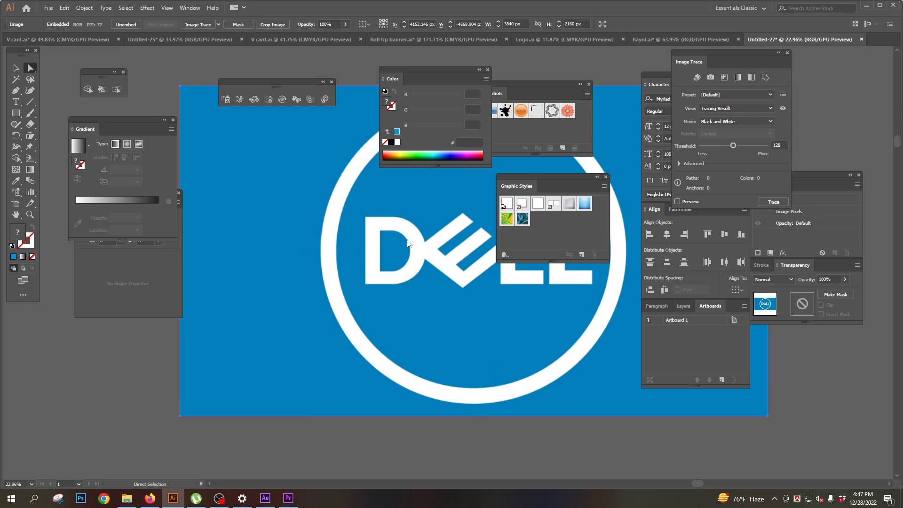
key(Tab)
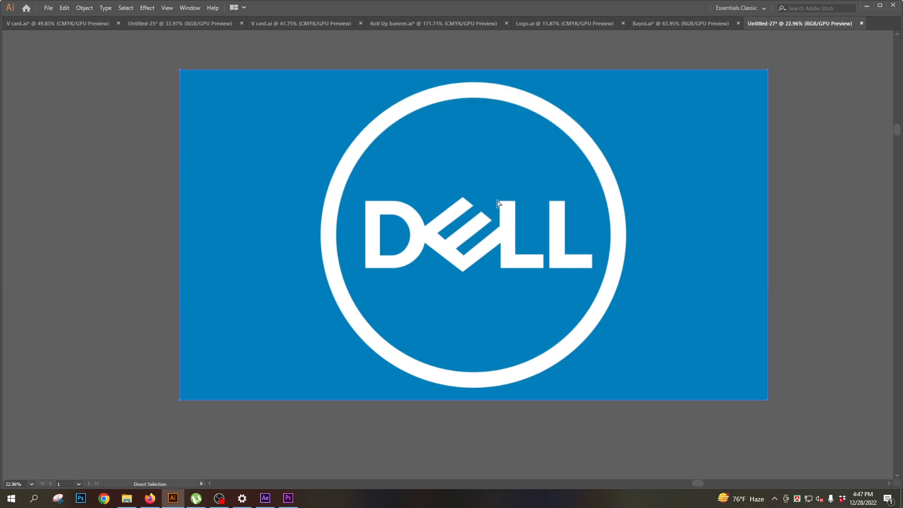
key(v)
key(ctrl+shift+a)
key(a)
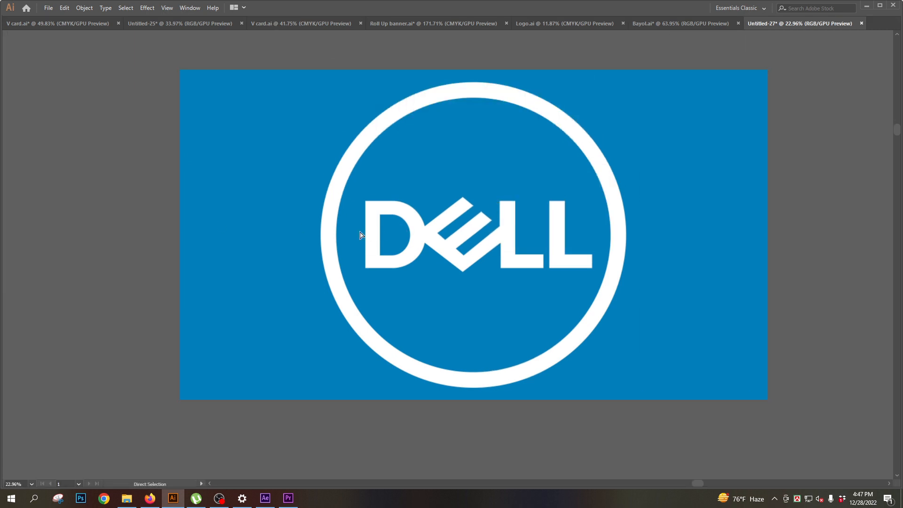
click(84, 7)
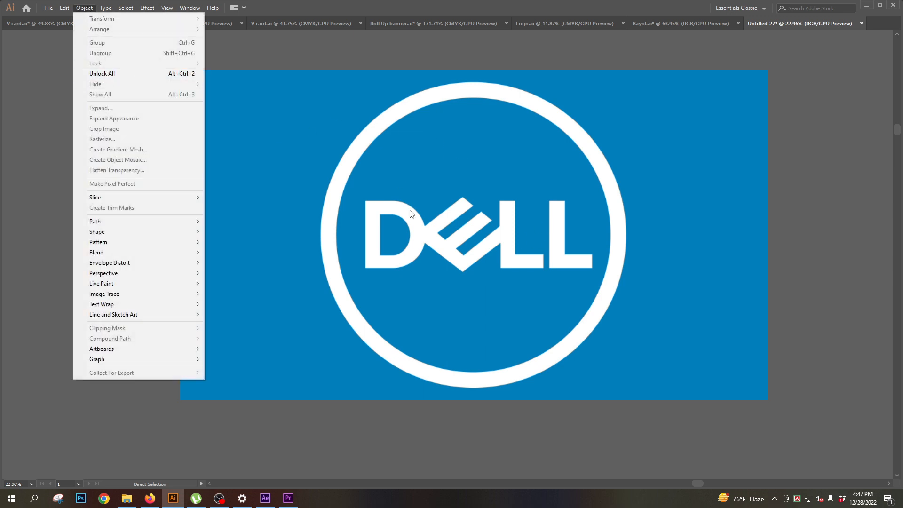
click(442, 225)
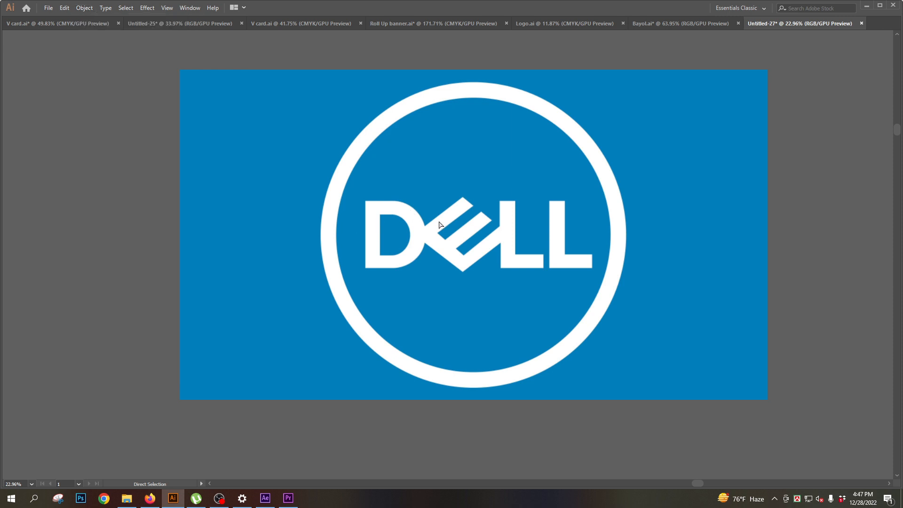
- Draw a circle about 1893 px in diameter with the Ellipse tool, centred on the Dell logo and following its white ring
key(Tab)
drag(15, 114, 45, 136)
key(Tab)
drag(473, 234, 395, 90)
key(Tab)
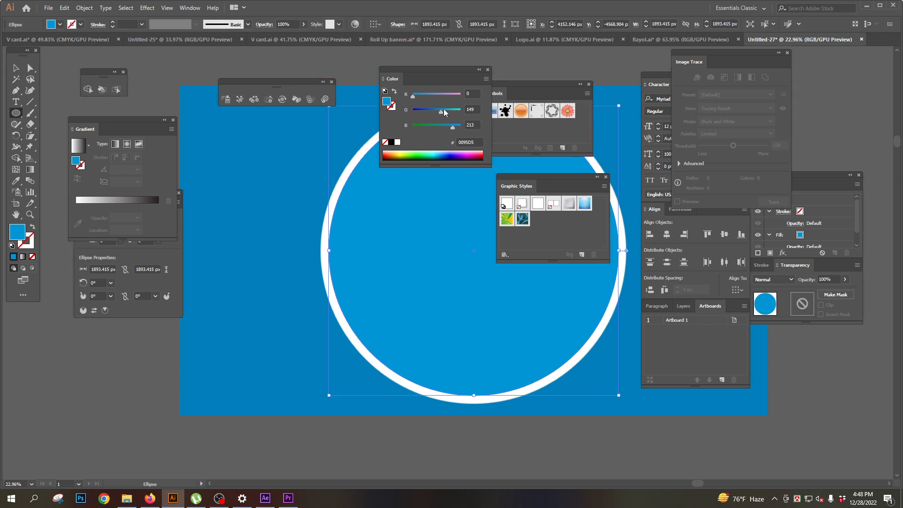
- Give the circle no fill and a white 12 pt stroke, and clear its selection
drag(444, 112, 461, 94)
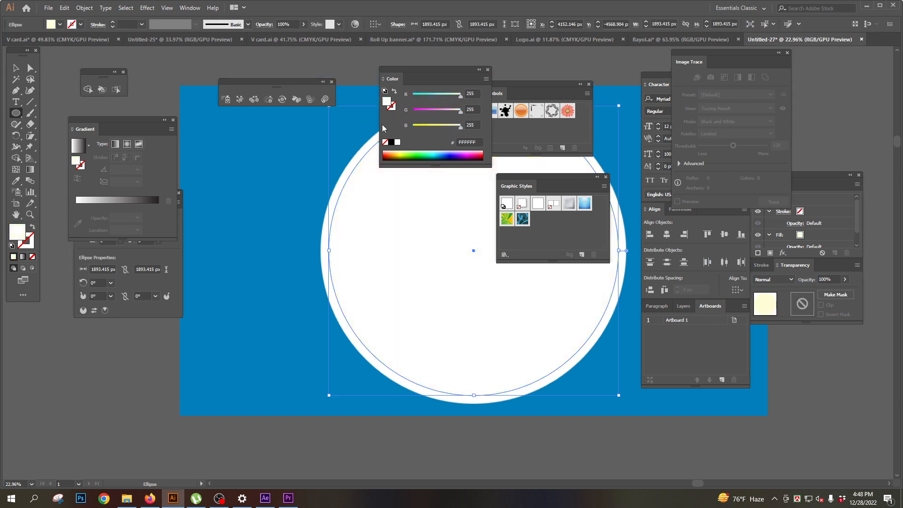
click(33, 227)
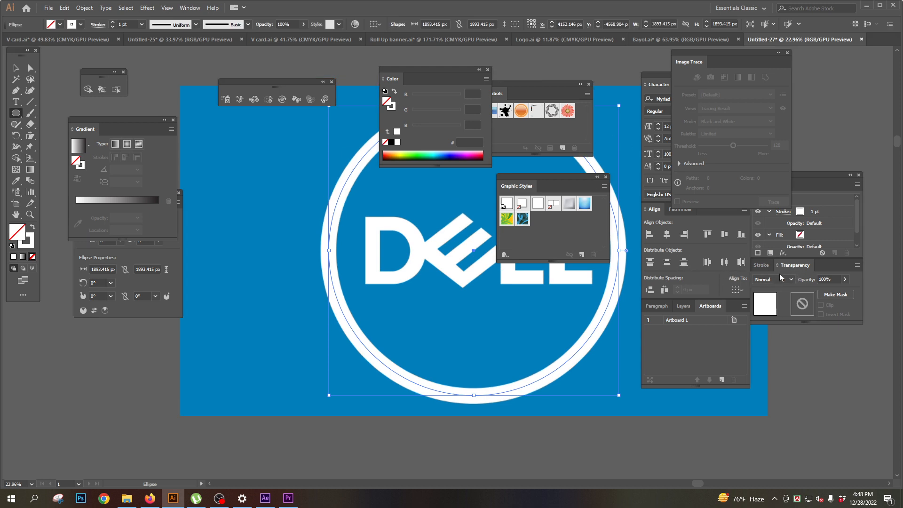
click(762, 265)
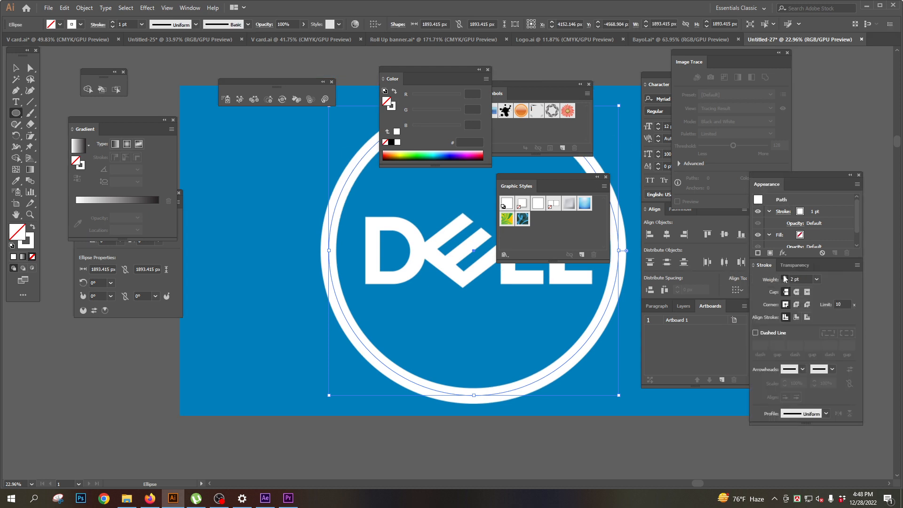
click(784, 276)
click(784, 277)
click(784, 276)
key(Tab)
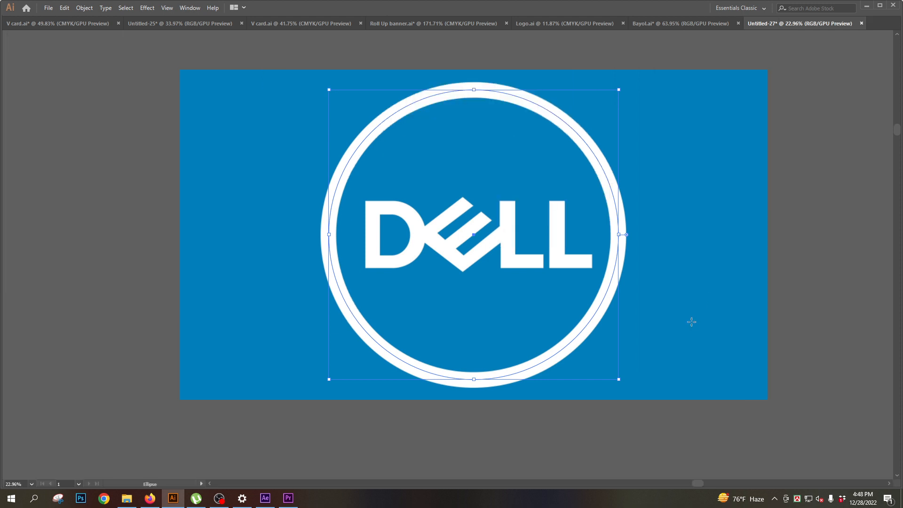
key(a)
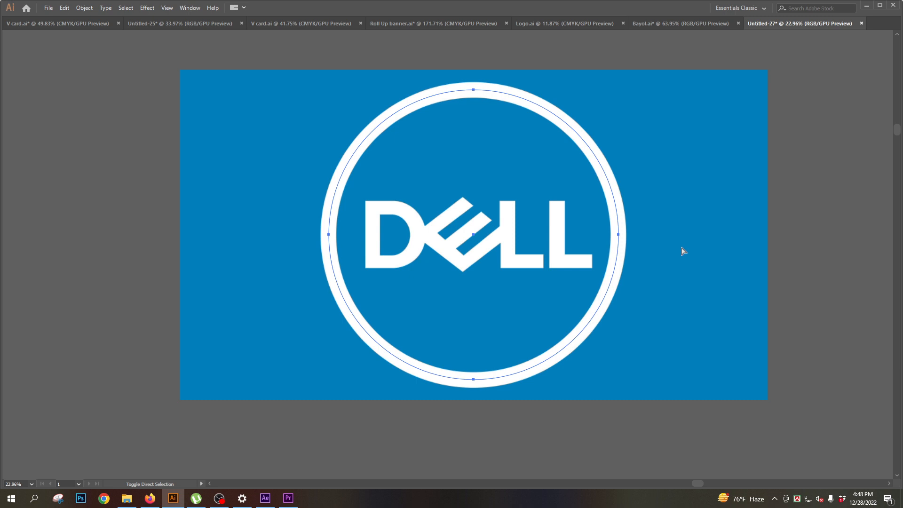
key(Tab)
key(Tab)
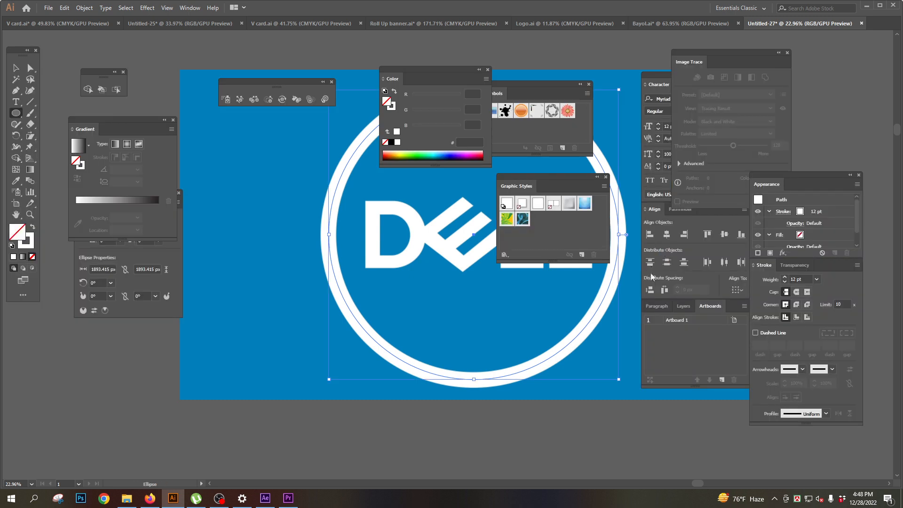
ctrl+click(669, 292)
- Start a Pen path at the D's upper-left corner and run it along the straight top edge to where the curve begins
key(space)
scroll(477, 276, up, 3)
drag(474, 300, 484, 236)
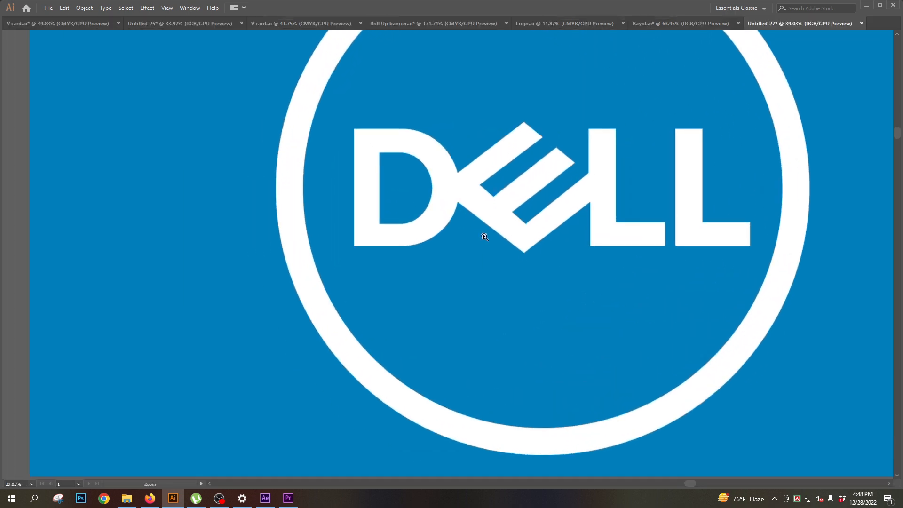
scroll(483, 237, up, 1)
key(Tab)
key(Tab)
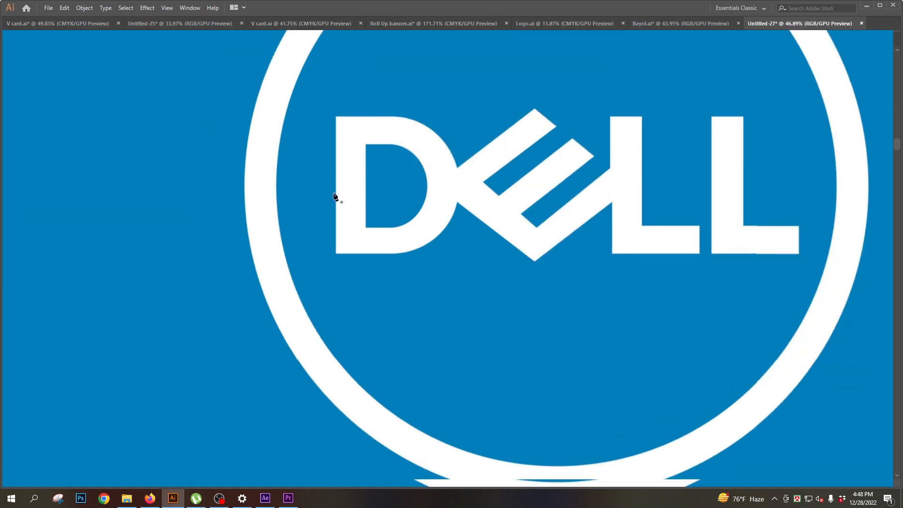
scroll(413, 201, up, 2)
key(space)
scroll(374, 246, down, 1)
scroll(496, 217, up, 1)
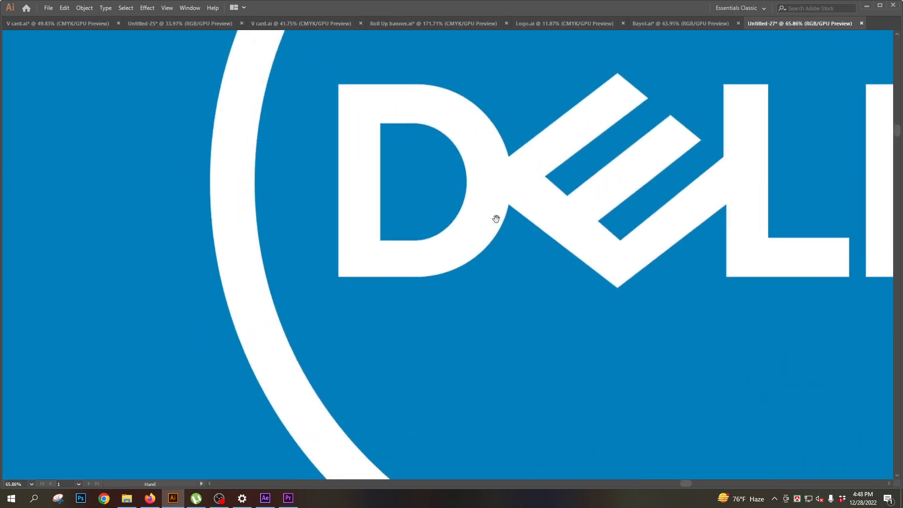
scroll(445, 189, up, 1)
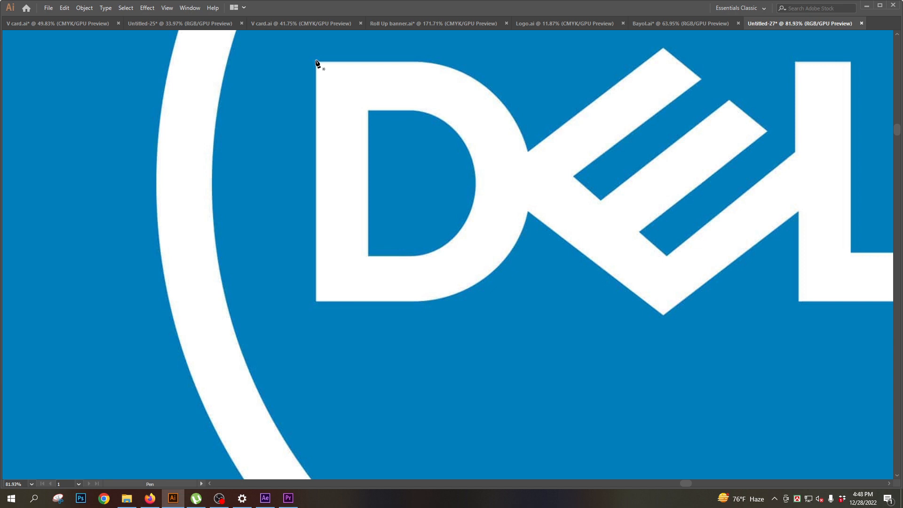
click(417, 61)
- Set the Pen path's stroke to a bright pinkish red so it stands out against the white letters
key(Tab)
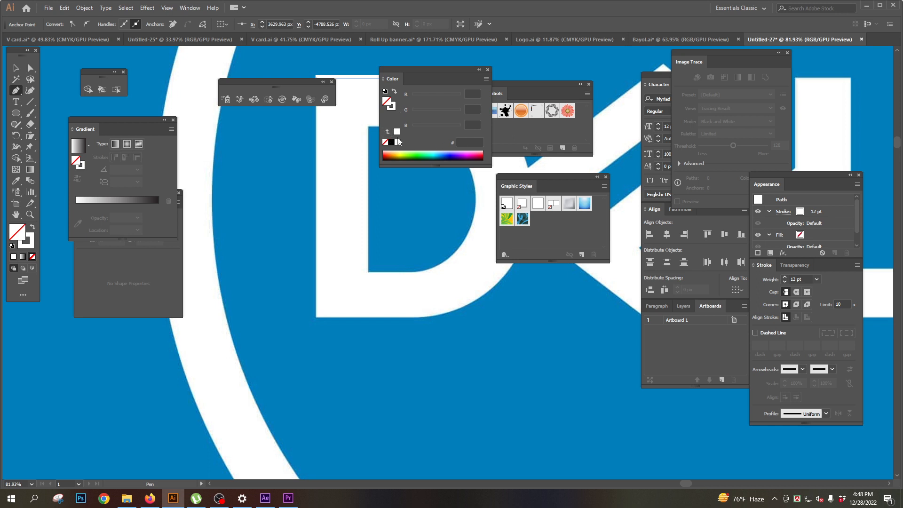
click(392, 109)
drag(429, 111, 412, 112)
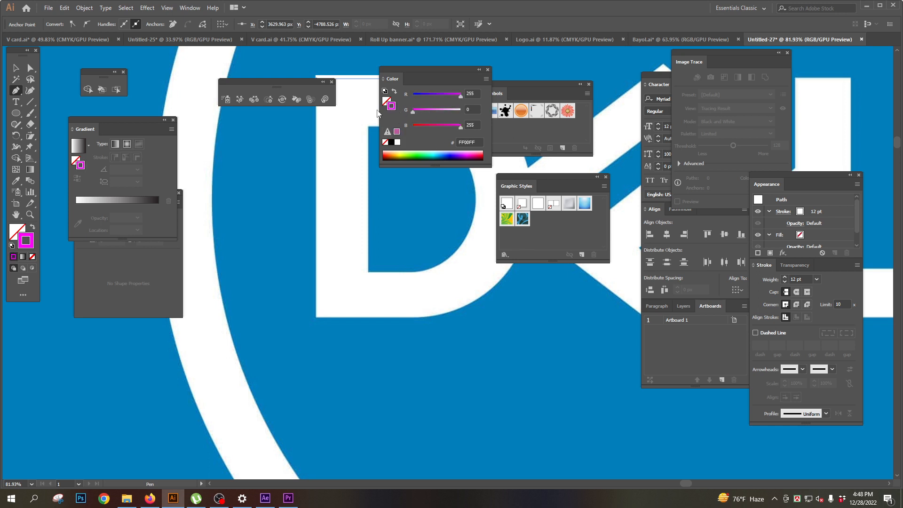
click(424, 126)
key(Tab)
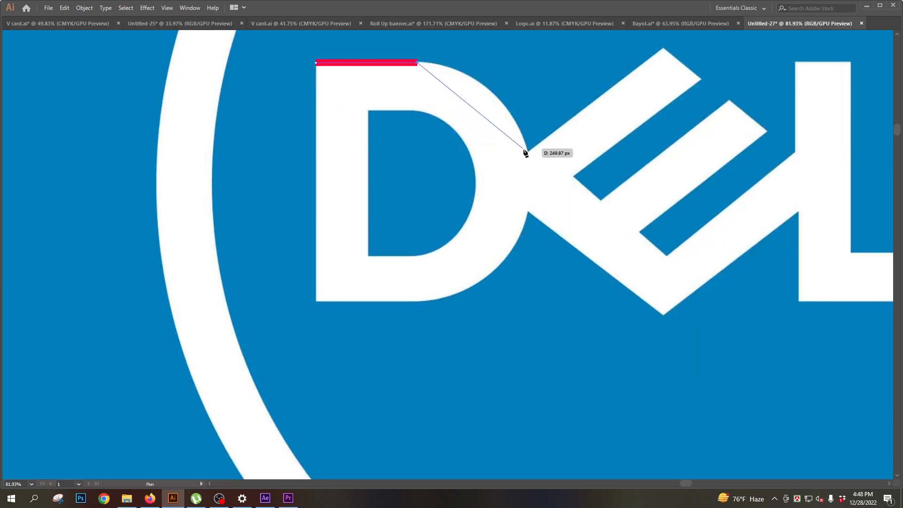
- Continue the Pen path around the D's upper curve and the E's upper arm, down to the end of the first notch
mouse_move(526, 152)
mouse_down()
mouse_move(540, 234)
mouse_move(551, 241)
mouse_up()
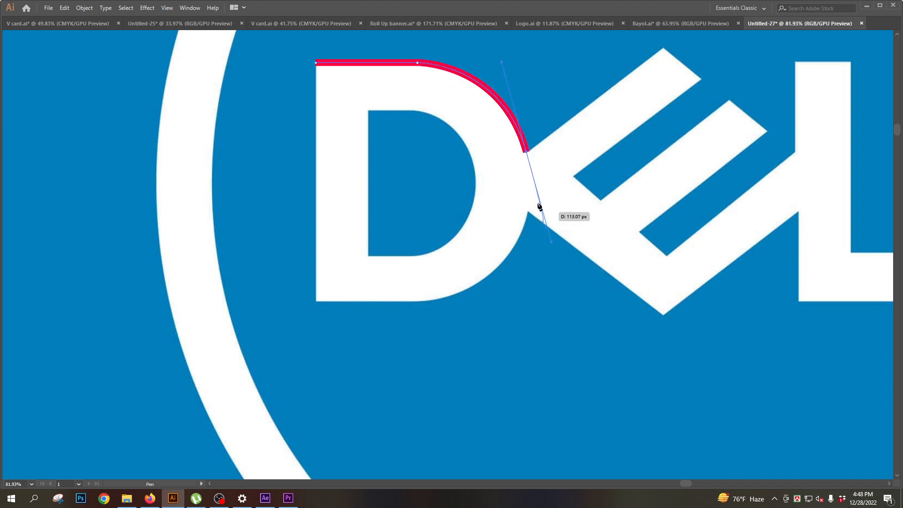
click(527, 152)
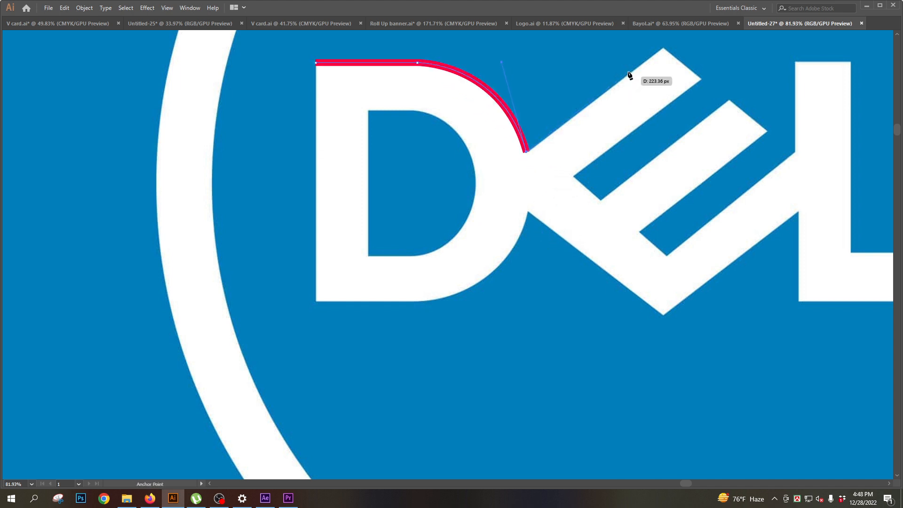
click(663, 47)
click(701, 79)
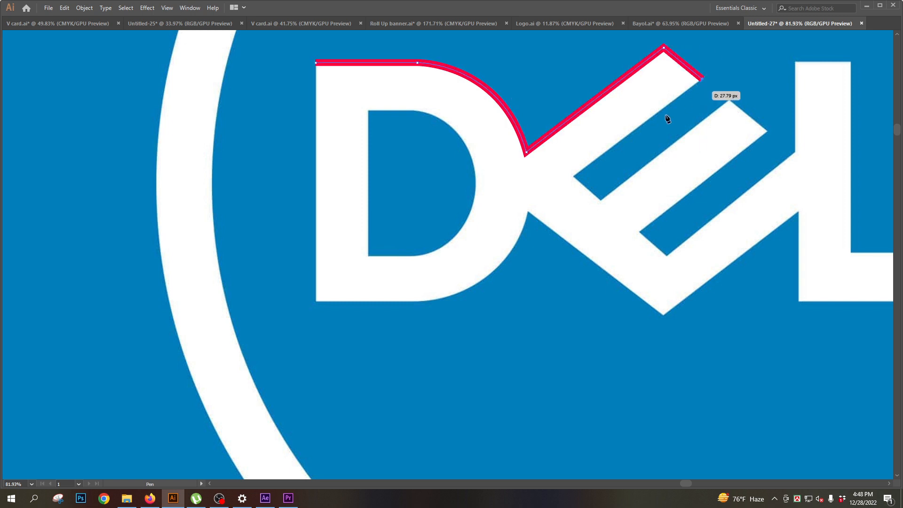
ctrl+click(574, 177)
click(574, 176)
click(602, 200)
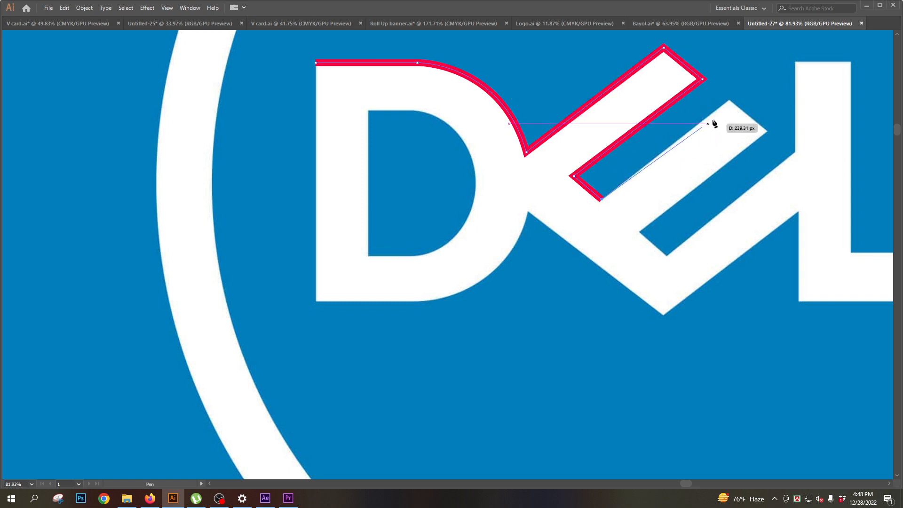
- Trace the E's middle arm and second notch with the Pen path, ending where the lower arm meets the first L
click(729, 99)
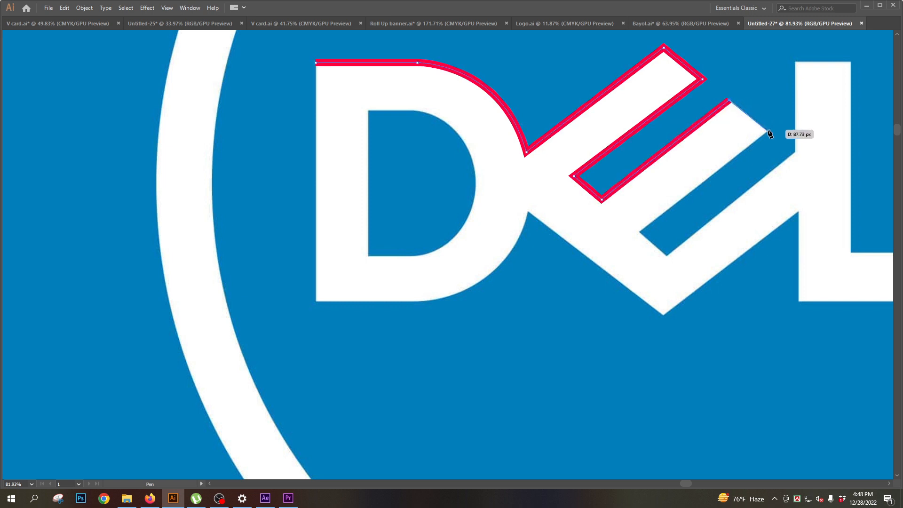
click(768, 132)
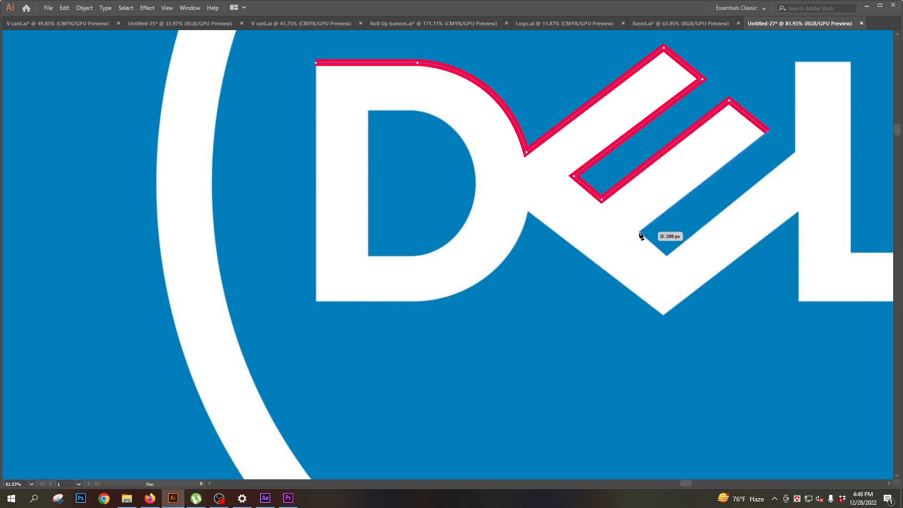
click(639, 230)
click(667, 257)
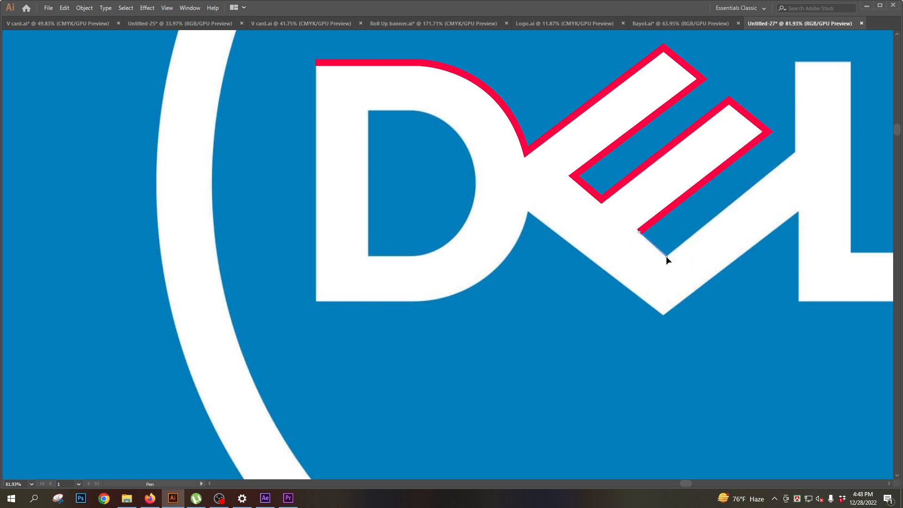
click(795, 152)
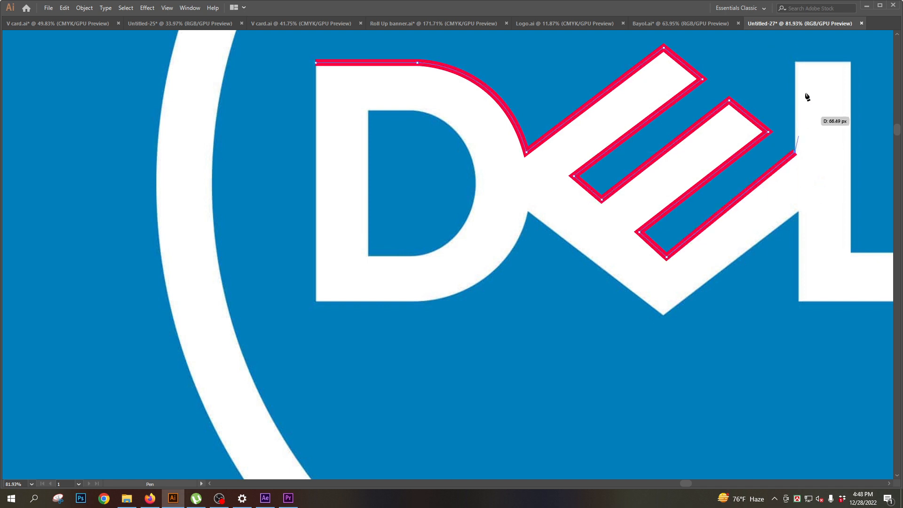
- Trace the outline of the first L with the Pen path, ending at its lower junction with the E
click(794, 61)
click(850, 62)
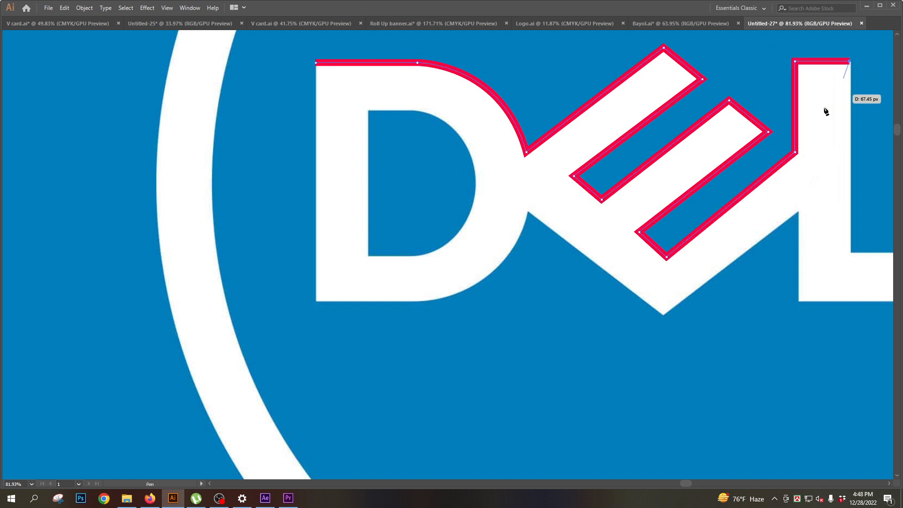
drag(825, 111, 647, 147)
click(684, 258)
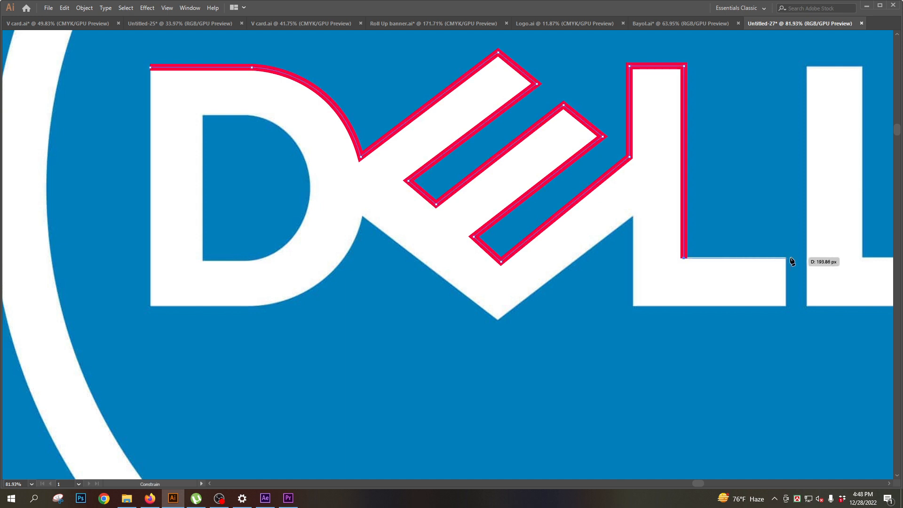
click(786, 258)
click(786, 306)
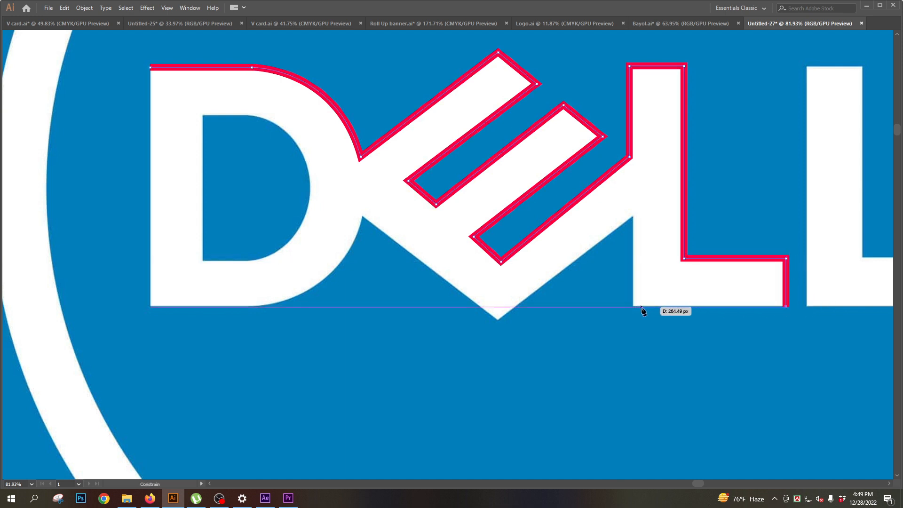
click(634, 306)
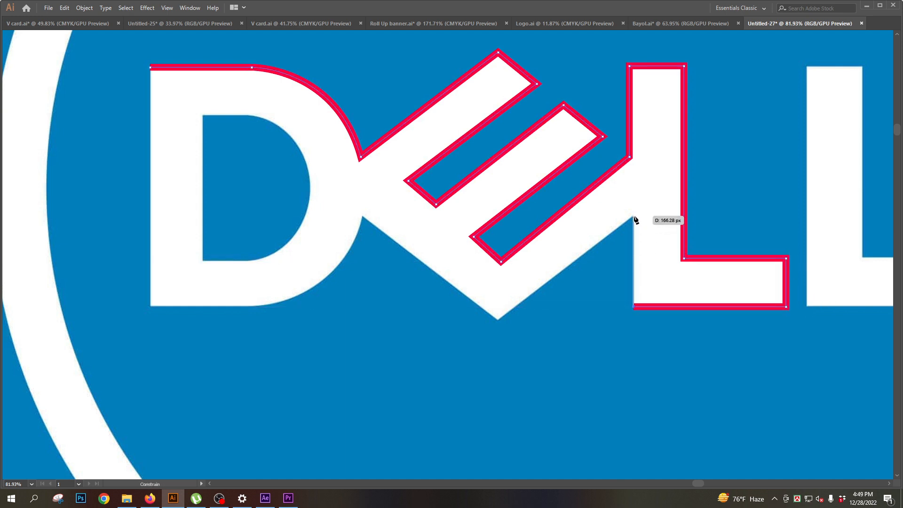
click(634, 217)
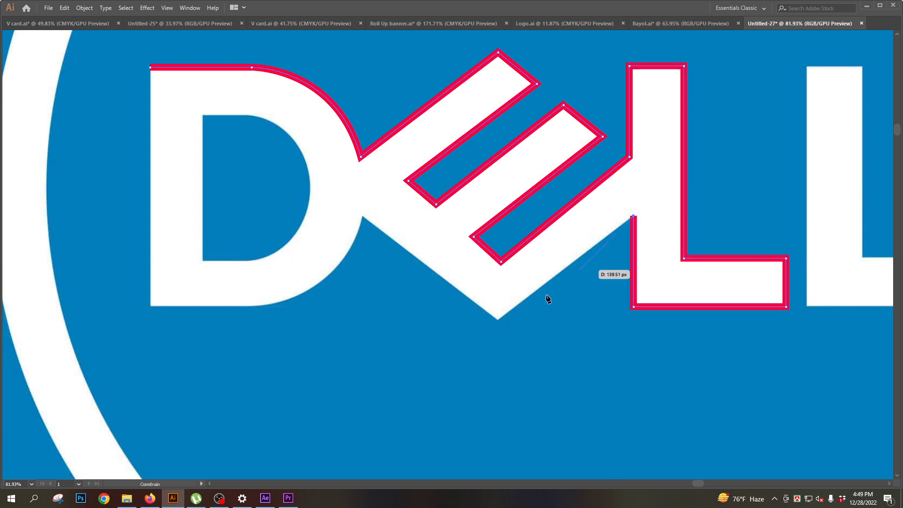
- Trace the E's bottom corner and the D's lower curve, and close the Pen path at the D's upper-left corner
click(499, 319)
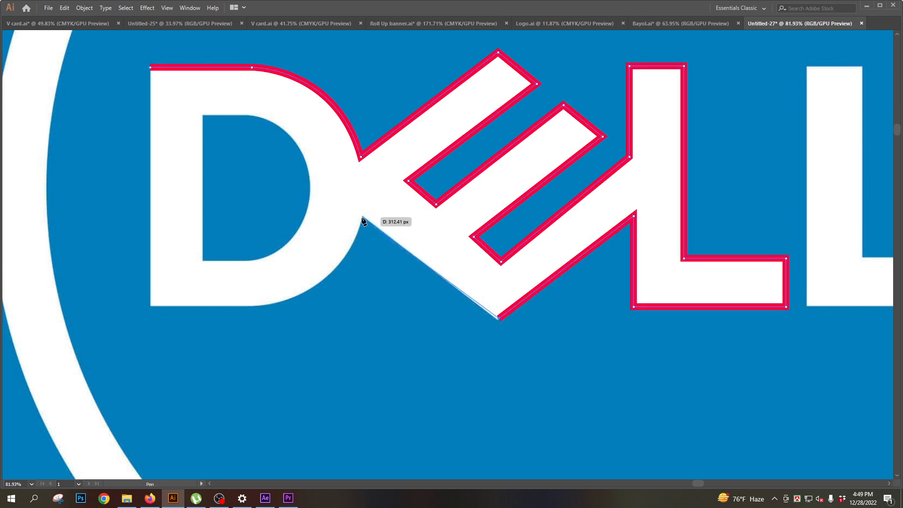
click(363, 217)
drag(254, 308, 173, 320)
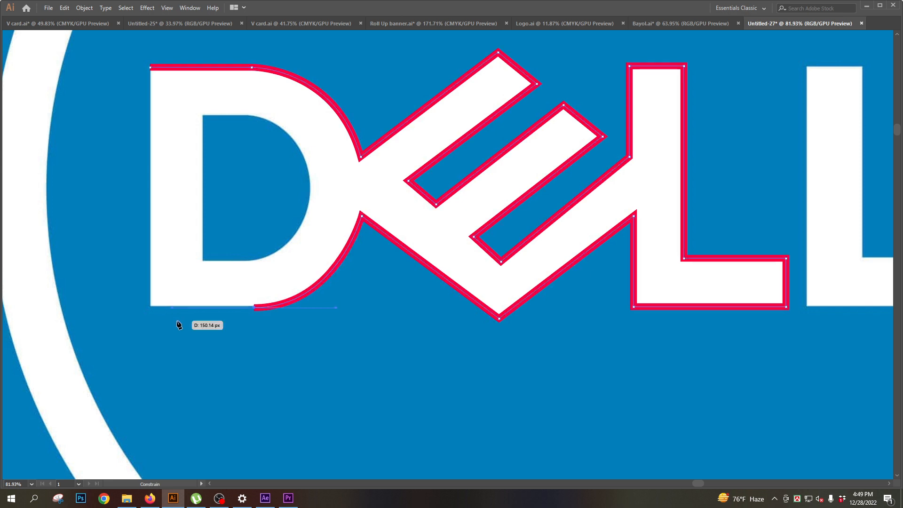
click(254, 308)
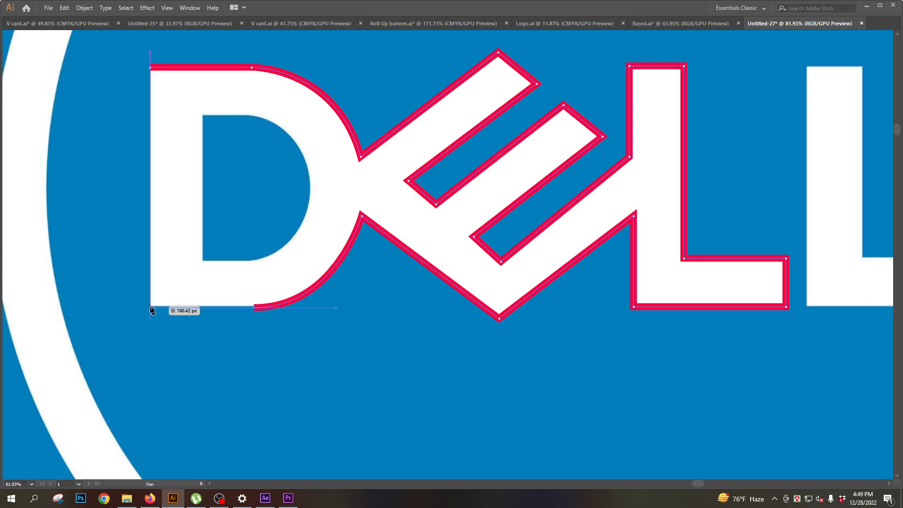
click(151, 308)
click(151, 66)
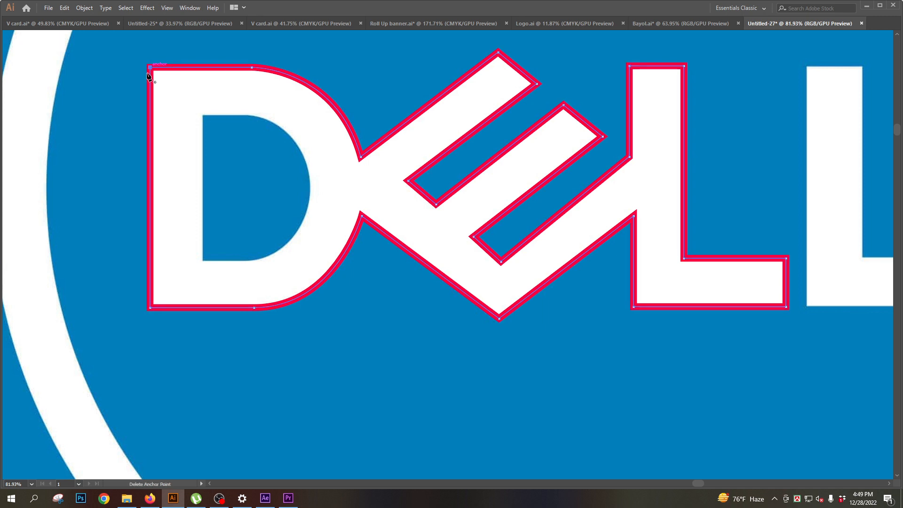
- Give the closed D-E-L shape a white fill and no stroke
key(Tab)
click(12, 245)
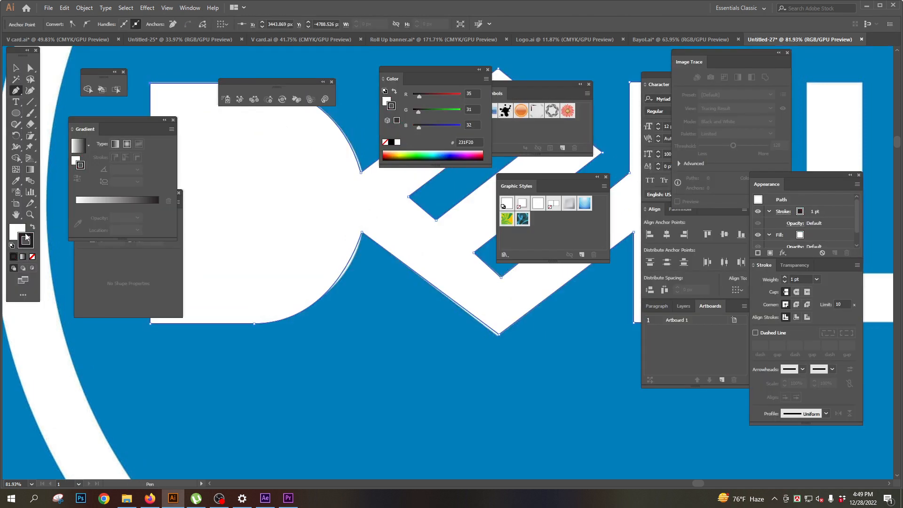
click(32, 258)
key(Tab)
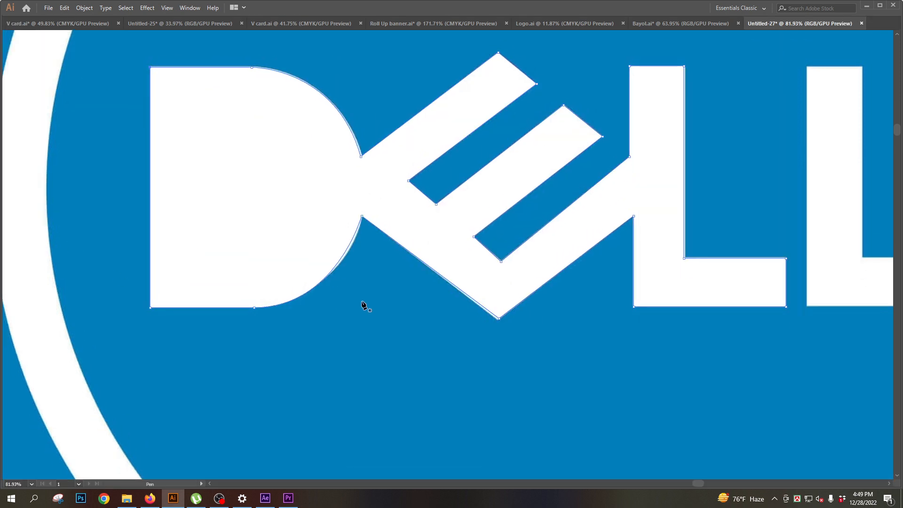
- Trace the second L of the Dell wordmark with a closed Pen path
ctrl+click(365, 305)
key(ctrl+minus)
key(ctrl+minus)
mouse_move(527, 208)
mouse_down()
mouse_move(472, 266)
mouse_move(419, 255)
mouse_up()
drag(470, 266, 520, 265)
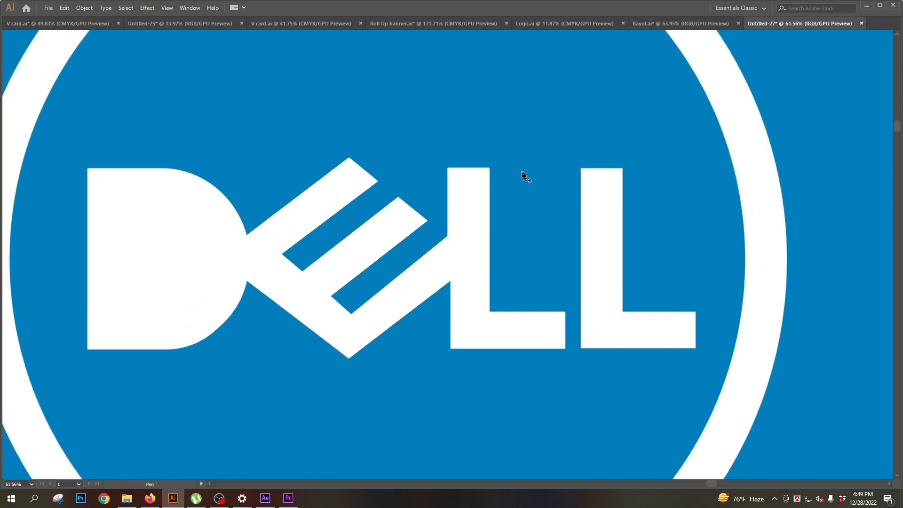
click(623, 168)
click(623, 312)
click(695, 312)
click(696, 348)
click(581, 349)
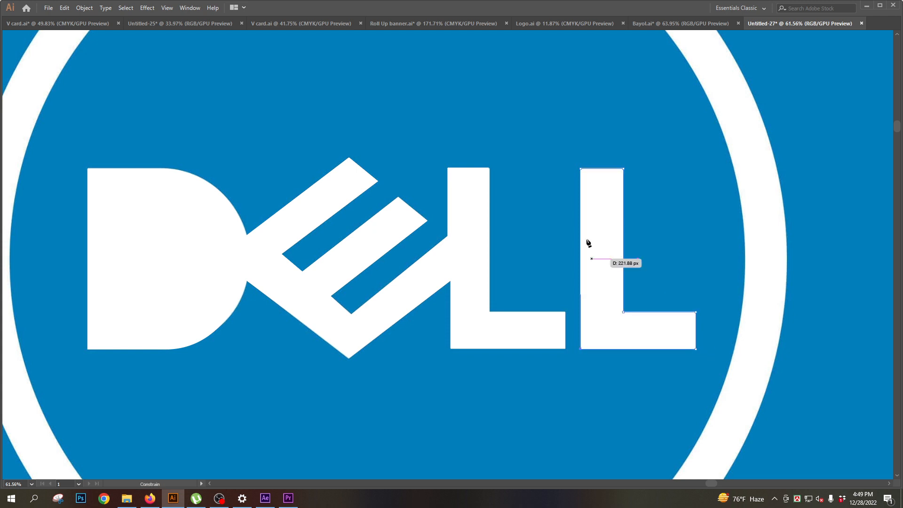
click(582, 170)
key(ctrl+minus)
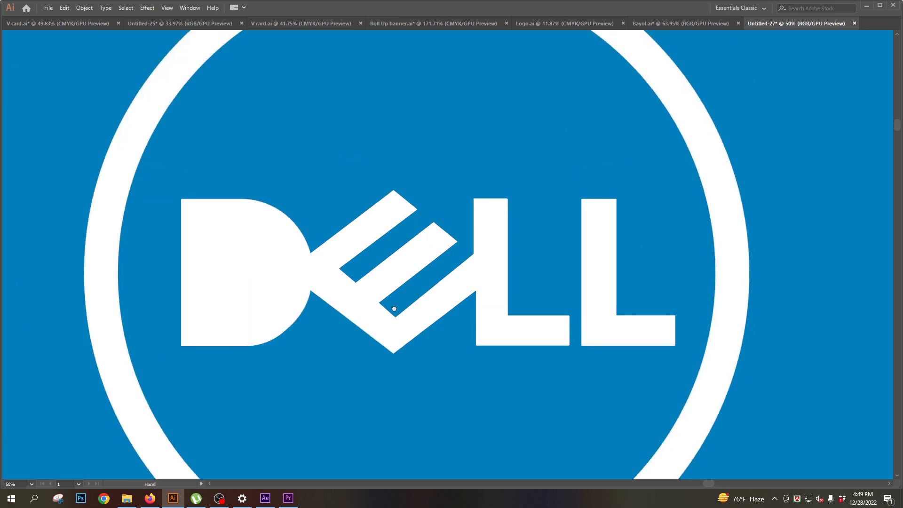
- Select the traced D-E-L shape and the second L and send them behind the reference image
key(Tab)
key(Tab)
click(220, 238)
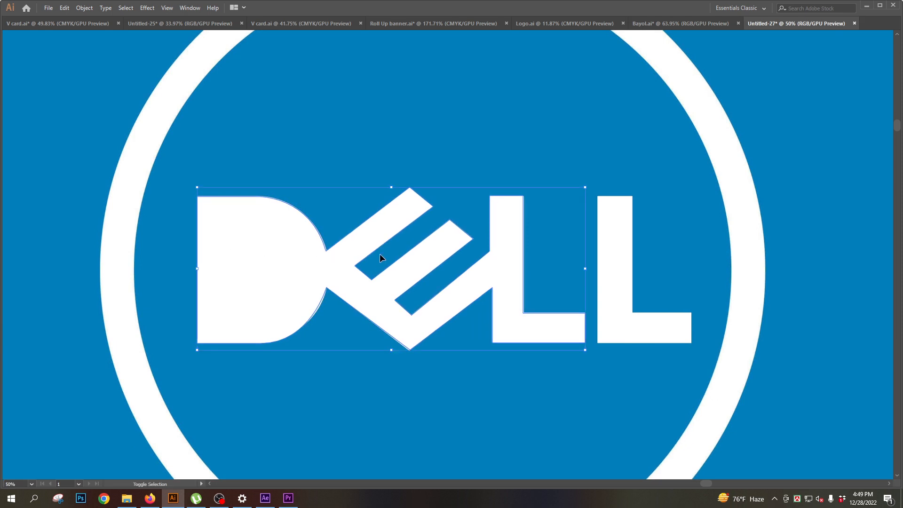
key(ctrl+bracketleft)
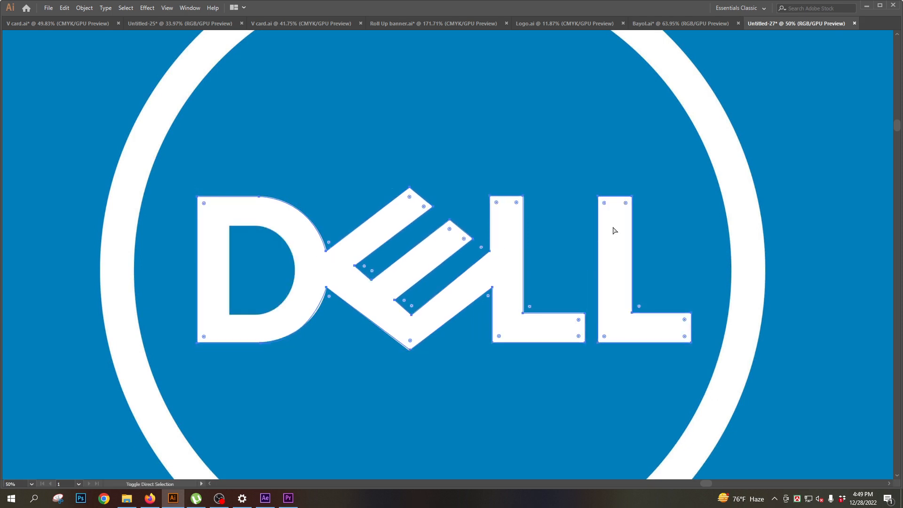
- Trace the D's inner counter with a closed Pen path, following its straight left side and curved right side
scroll(226, 283, up, 3)
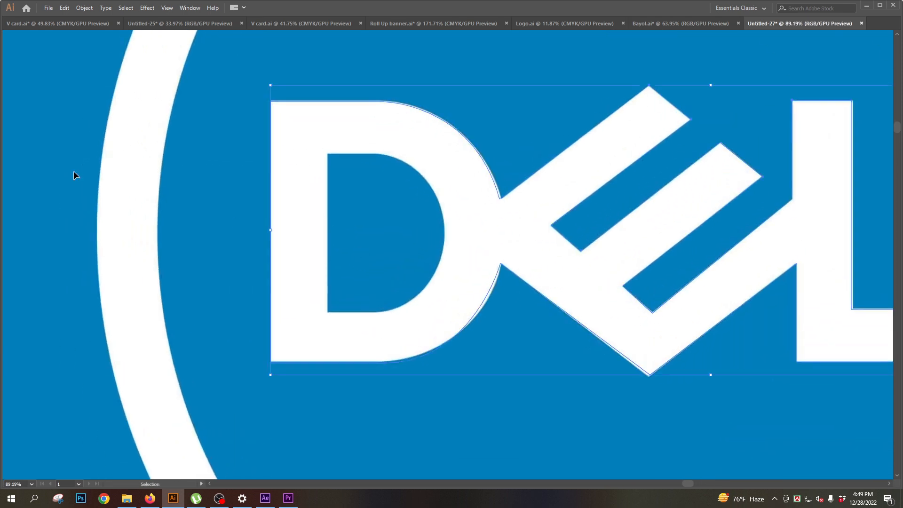
key(Tab)
click(16, 90)
key(Tab)
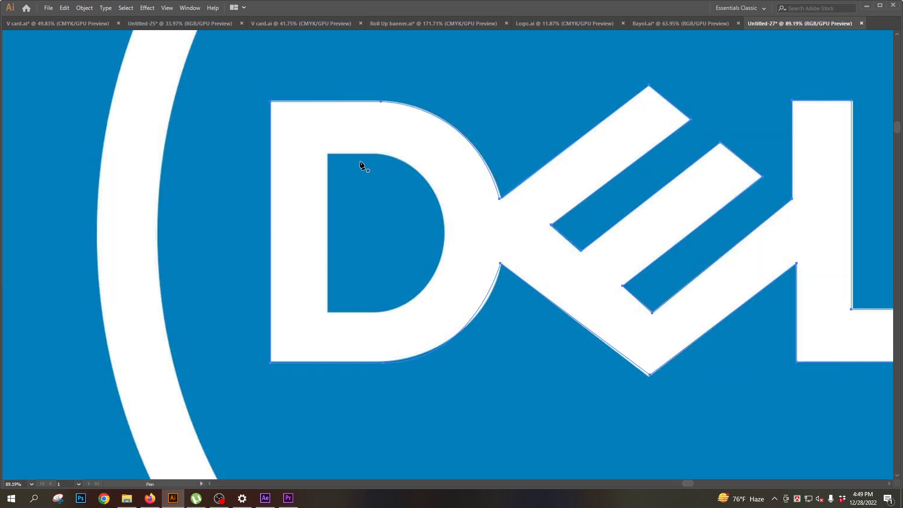
click(328, 155)
drag(328, 311, 407, 300)
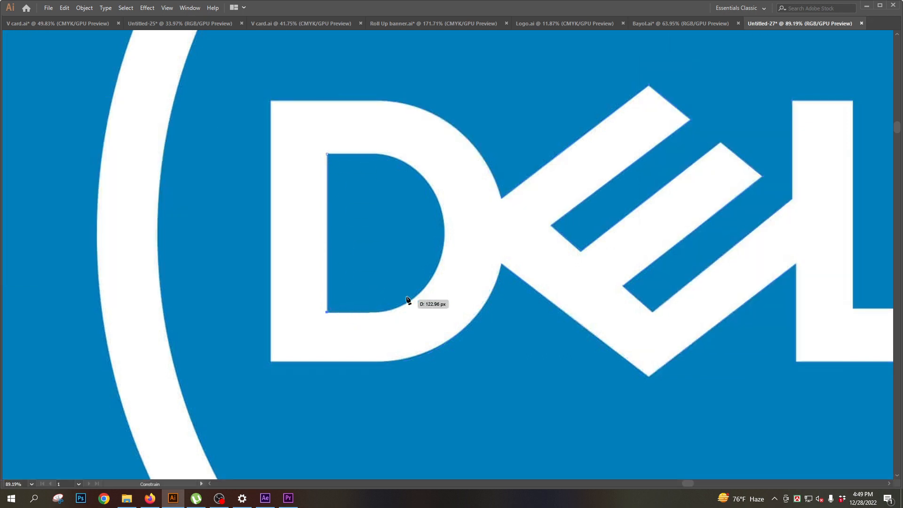
click(373, 312)
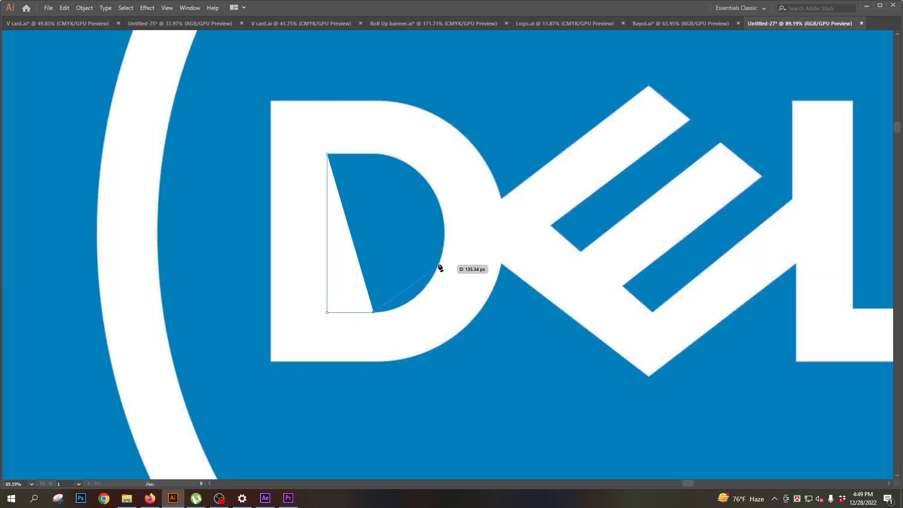
drag(438, 264, 453, 216)
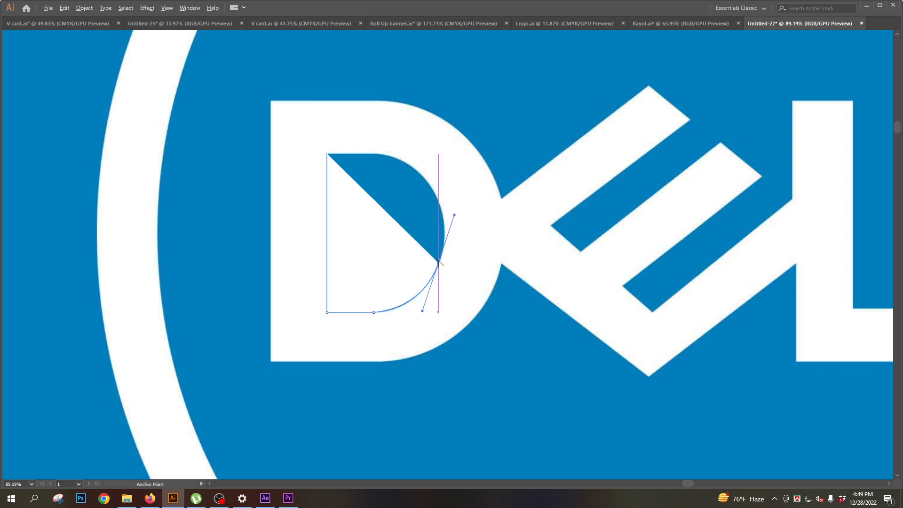
drag(438, 263, 316, 154)
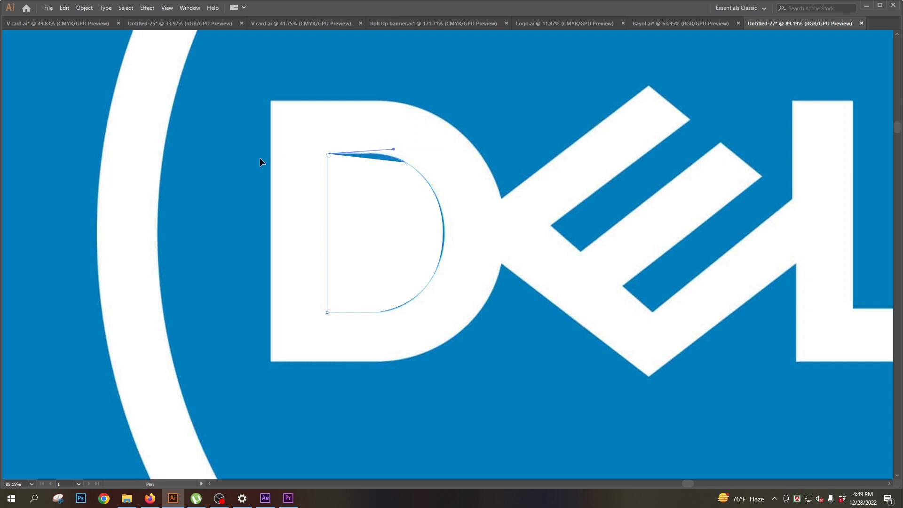
drag(260, 162, 260, 162)
- Select all the traced letter shapes, the counter and the ring, and remove the counter area from the D with Shape Builder
scroll(474, 228, down, 5)
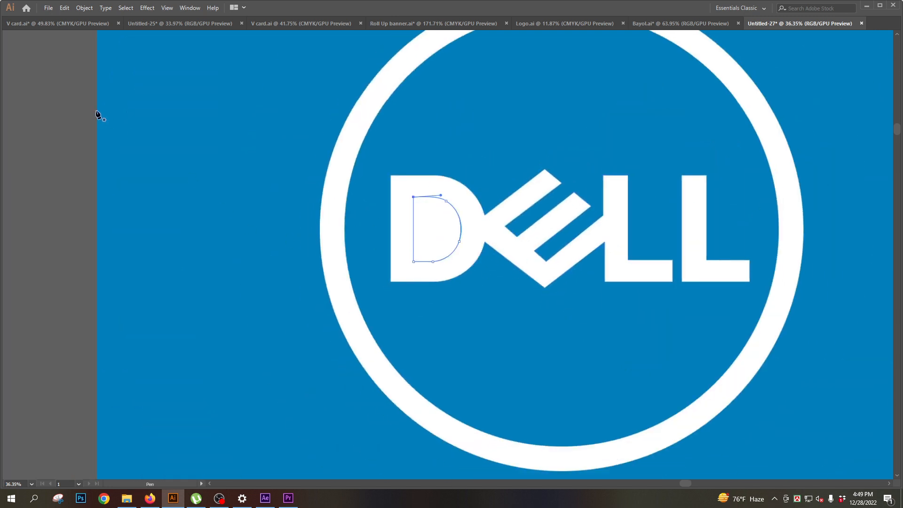
key(Tab)
click(14, 70)
key(Tab)
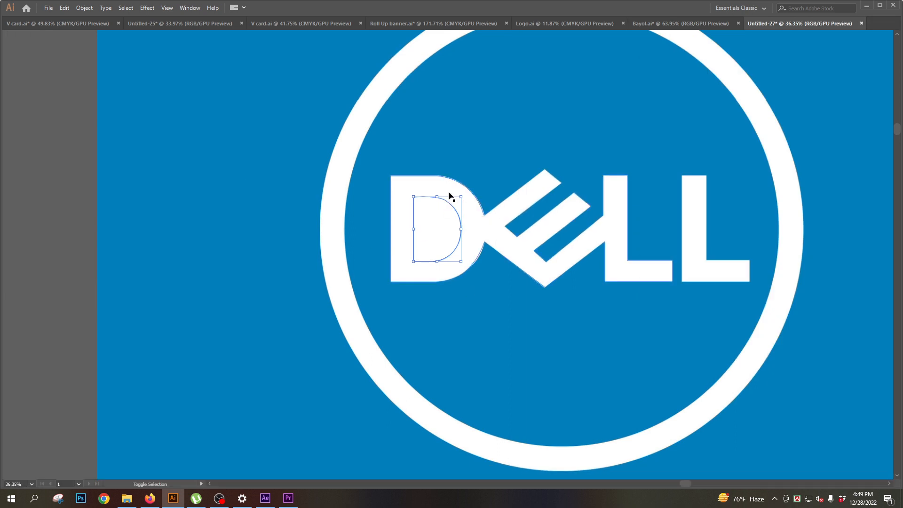
drag(741, 306, 741, 306)
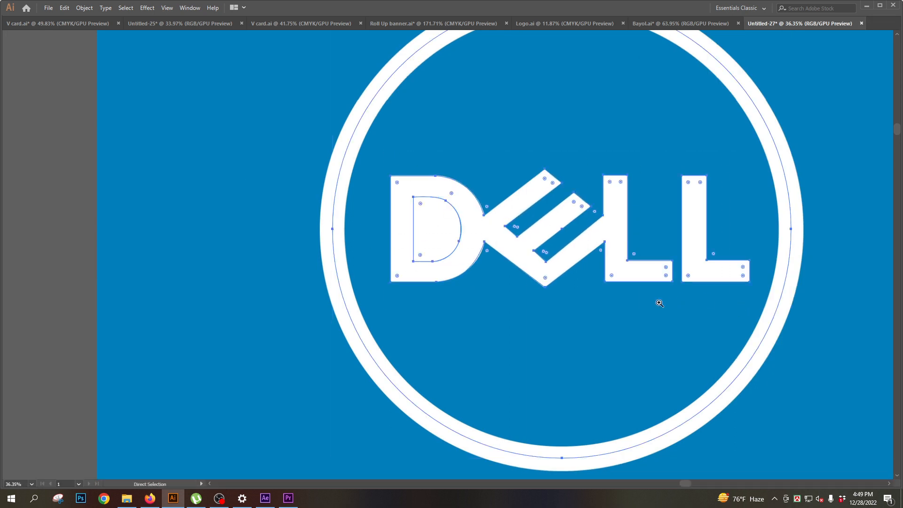
drag(652, 304, 546, 304)
key(Tab)
key(Tab)
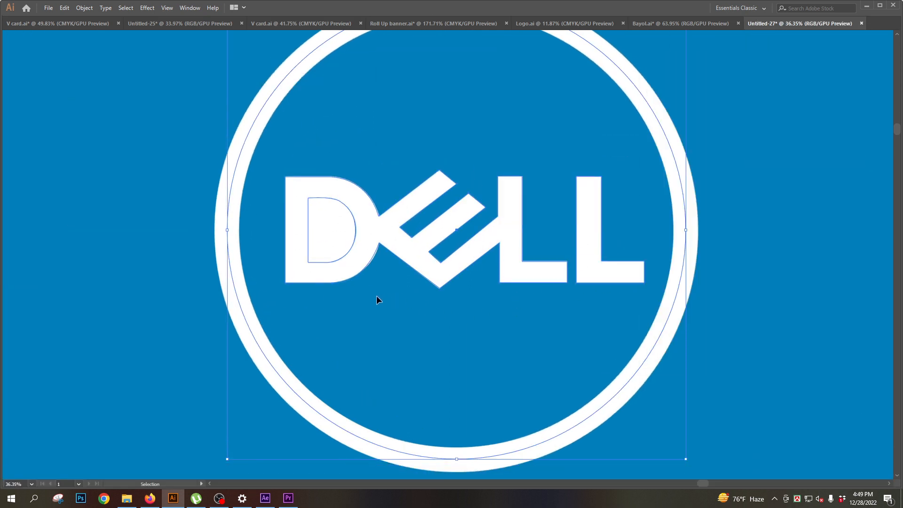
key(Tab)
key(Tab)
key(a)
key(space)
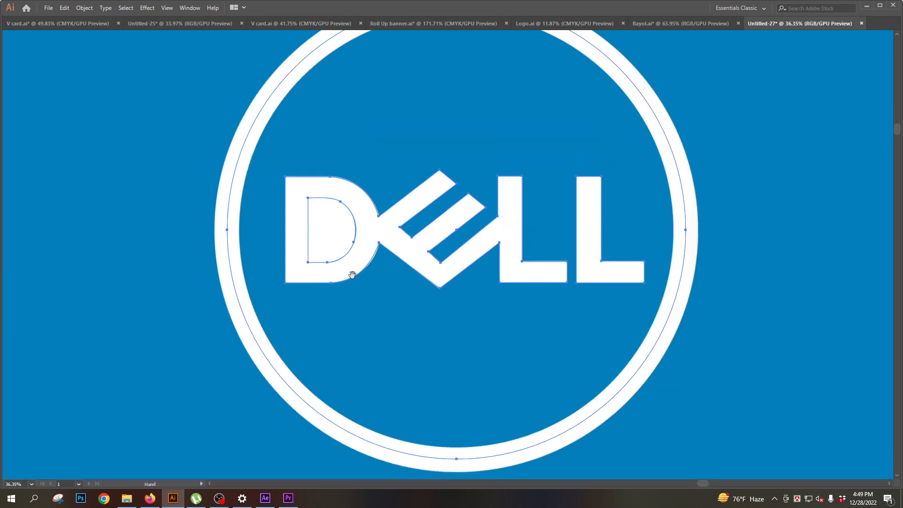
scroll(352, 275, up, 2)
key(Tab)
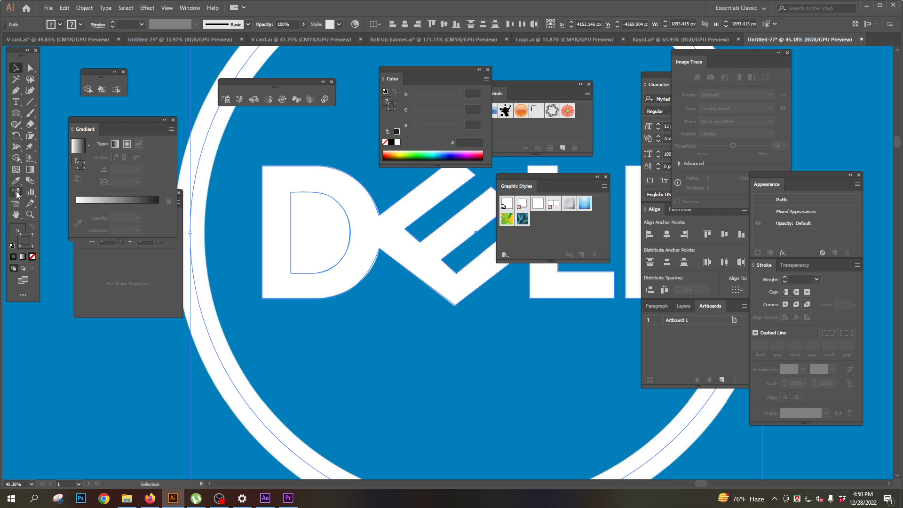
click(16, 157)
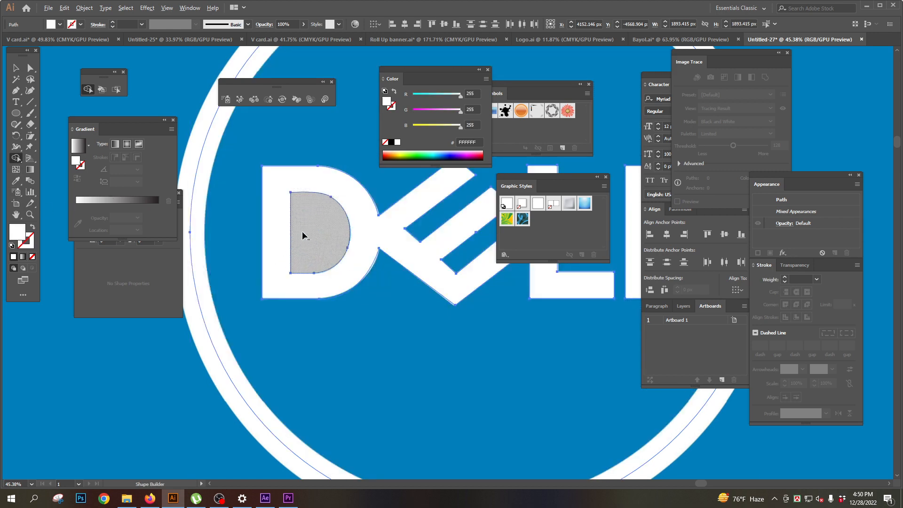
alt+click(317, 234)
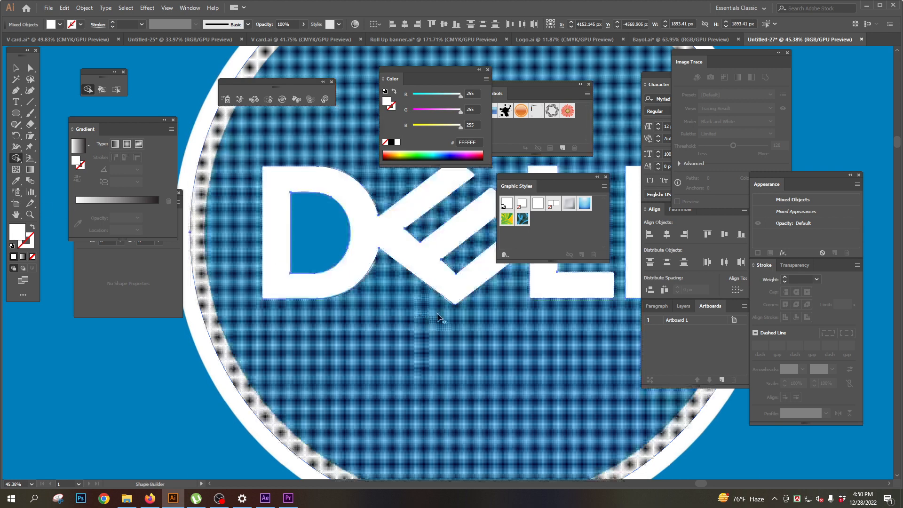
key(ctrl+shift+a)
key(ctrl+minus)
key(ctrl+minus)
key(v)
key(Tab)
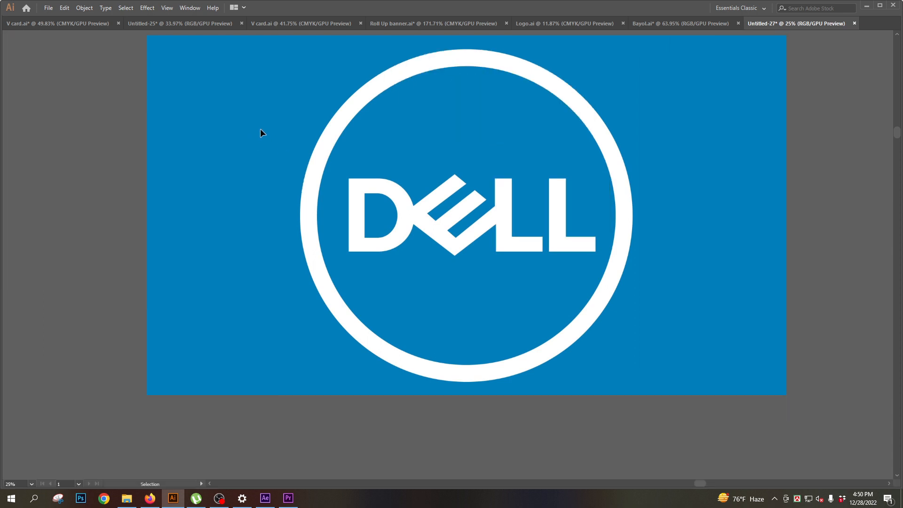
- Move the traced Dell letters and ring together off the reference image to the empty area directly above it
click(408, 245)
key(ctrl+minus)
key(ctrl+minus)
key(Tab)
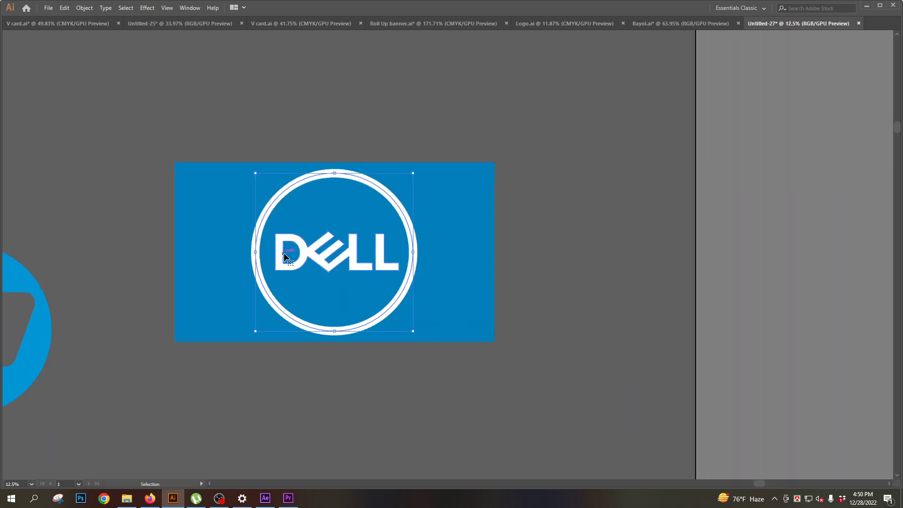
drag(302, 262, 295, 101)
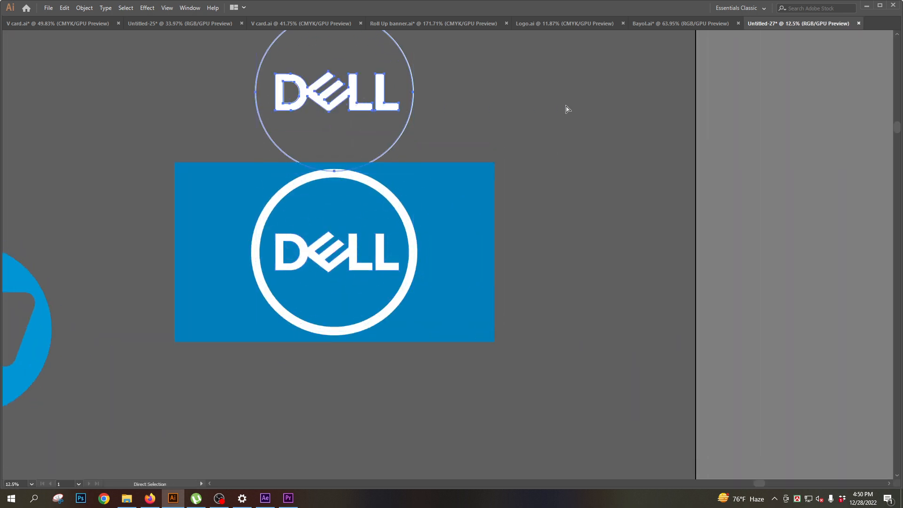
- Select the whole traced Dell logo and scale it down proportionally to roughly half its size
scroll(279, 208, up, 3)
drag(279, 208, 361, 211)
drag(362, 212, 402, 277)
drag(376, 280, 375, 393)
drag(204, 124, 589, 297)
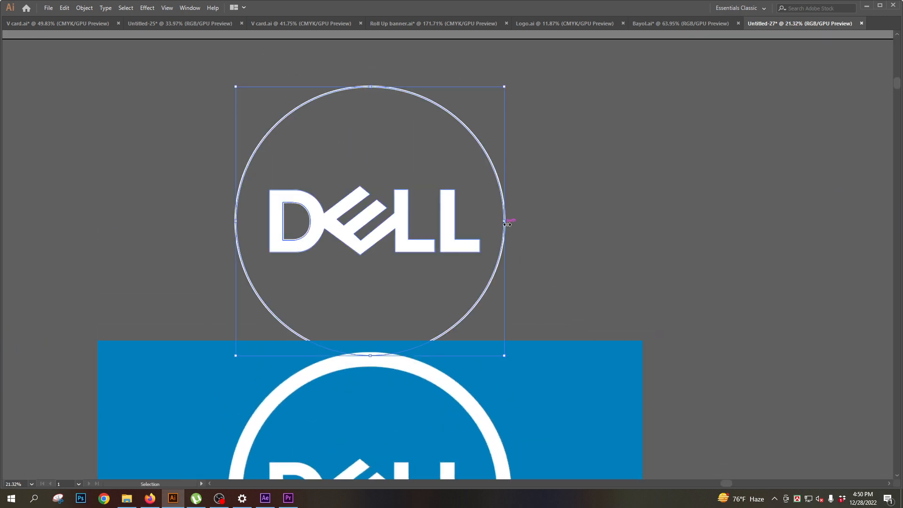
drag(507, 224, 386, 230)
click(524, 275)
- Place a copy of the reduced Dell logo below the blue reference image, beside the orange and yellow Bengali lettering
drag(315, 302, 354, 202)
drag(550, 217, 549, 216)
drag(478, 190, 448, 386)
click(497, 410)
drag(438, 439, 486, 375)
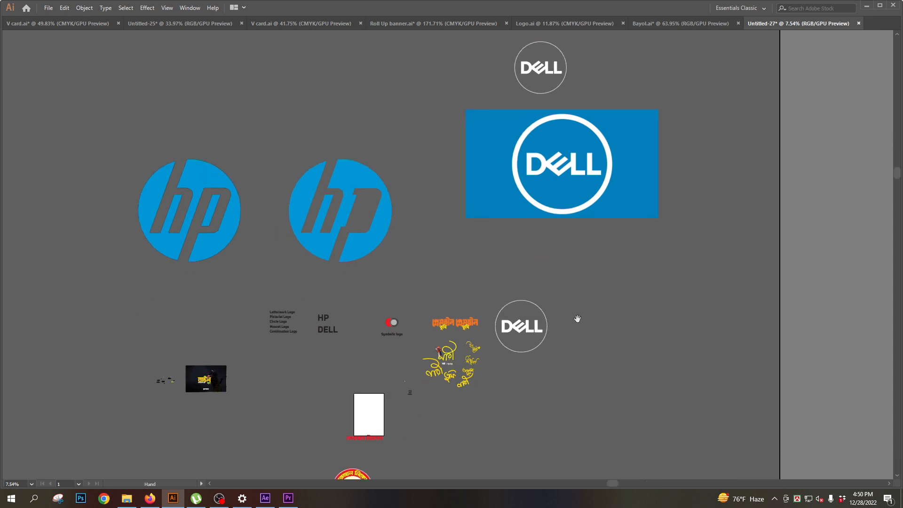
- Select the Pictorial Logo line in the list of logo types
drag(578, 318, 544, 298)
drag(254, 358, 344, 316)
drag(323, 258, 477, 320)
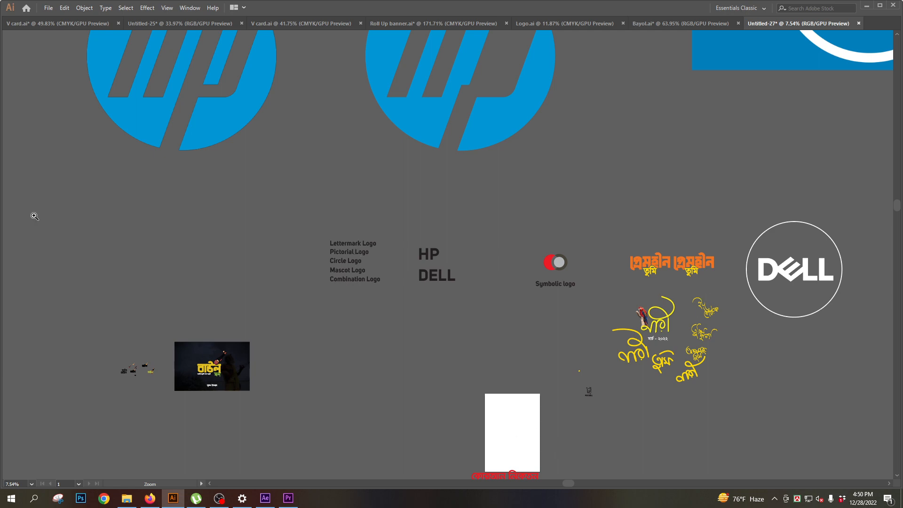
key(Tab)
- Move the small Fox Dell logo beneath the HP and DELL text and enlarge it proportionally
key(Tab)
key(Tab)
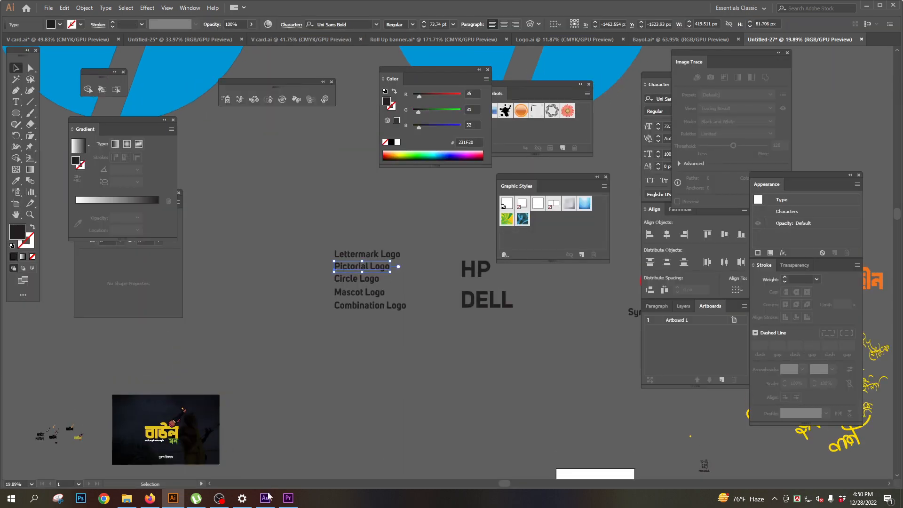
key(Tab)
drag(567, 469, 496, 294)
drag(634, 275, 366, 204)
scroll(362, 201, up, 5)
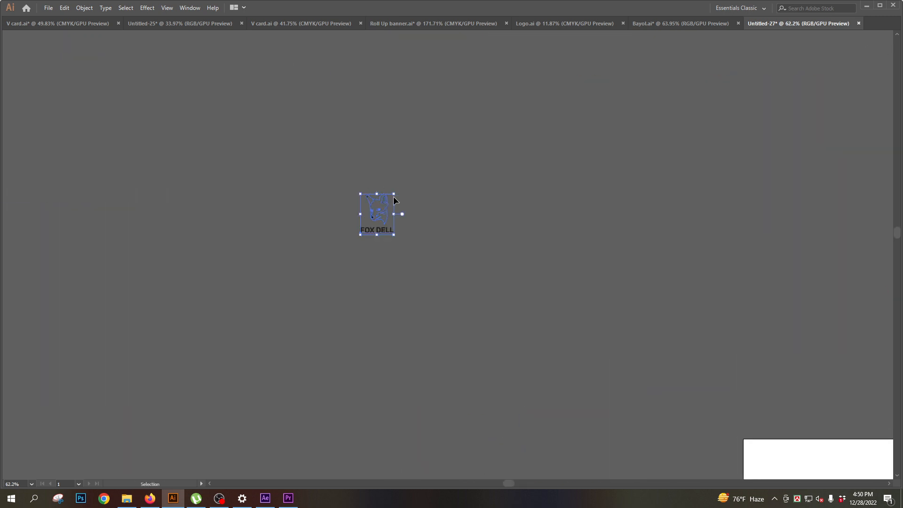
drag(394, 193, 487, 118)
click(583, 141)
- Examine the Fox Dell logo alongside the logo types list, the symbolic logo, the Bengali lettering and the circular emblem
key(ctrl+minus)
key(ctrl+minus)
key(ctrl+minus)
drag(466, 381, 502, 231)
key(ctrl+minus)
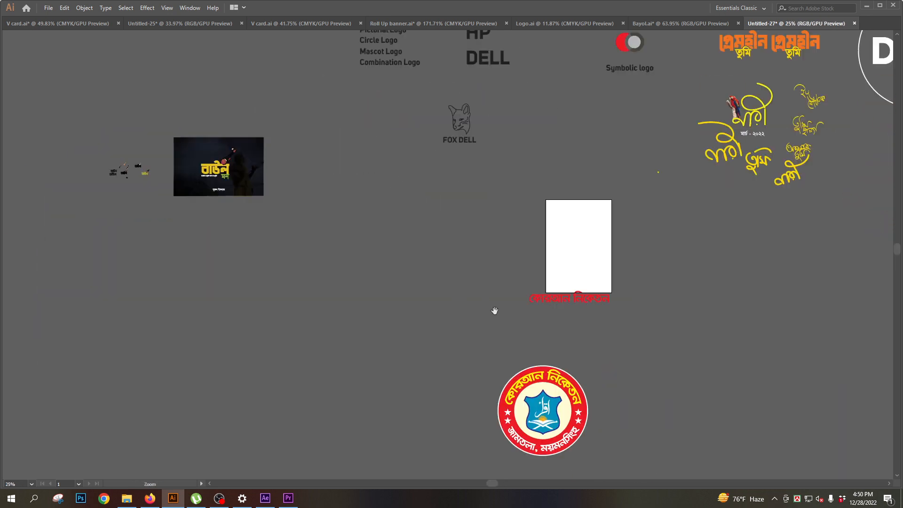
drag(494, 311, 476, 276)
drag(422, 250, 452, 334)
drag(534, 284, 384, 316)
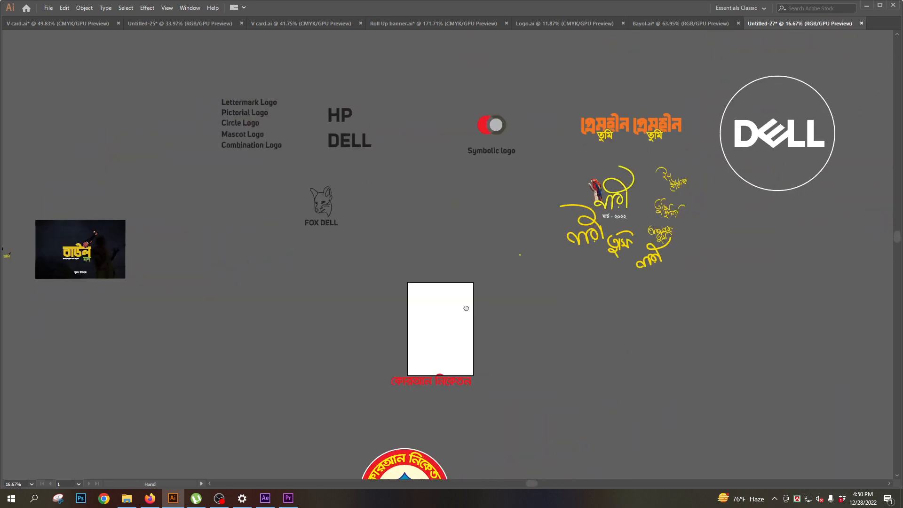
drag(498, 327, 517, 224)
scroll(472, 235, down, 2)
drag(426, 215, 441, 269)
drag(495, 248, 470, 246)
drag(430, 219, 500, 315)
drag(407, 307, 461, 301)
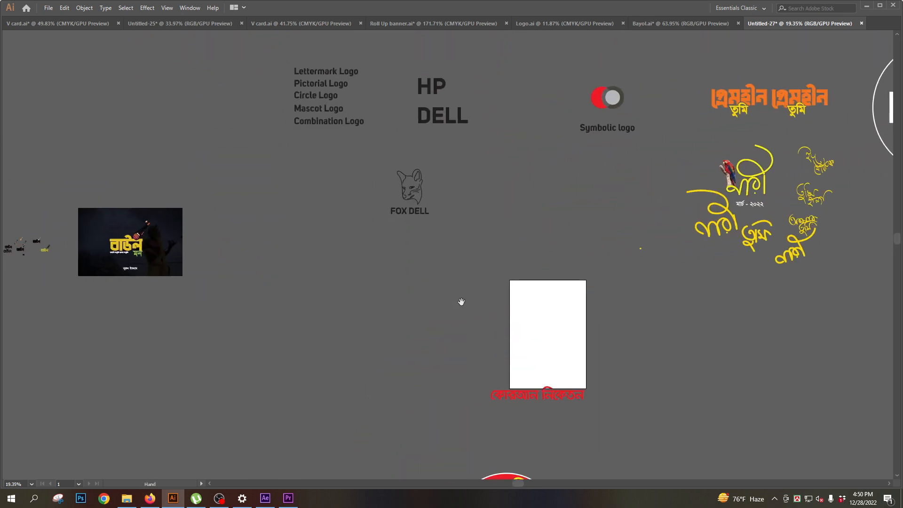
- Switch to Firefox, search Google for "Duck" in a new tab, and browse the image results
click(149, 498)
click(823, 20)
click(868, 20)
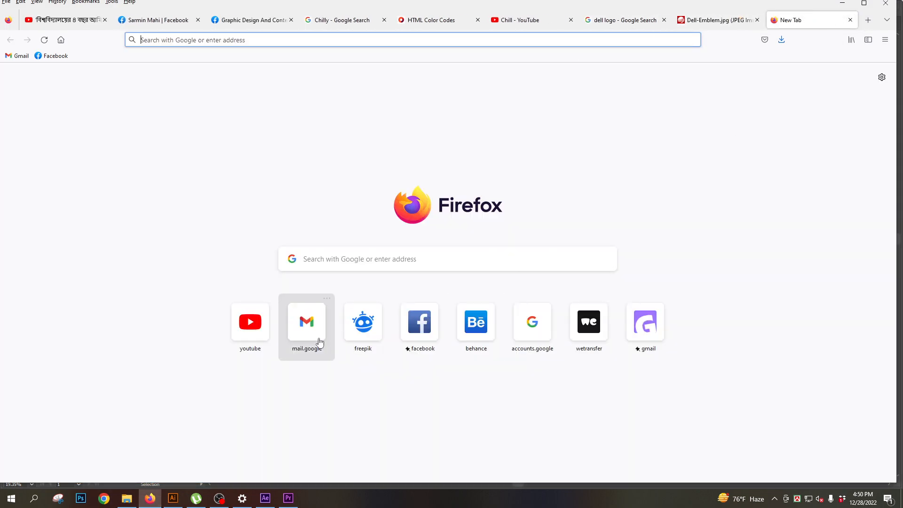
click(349, 260)
text(Duck)
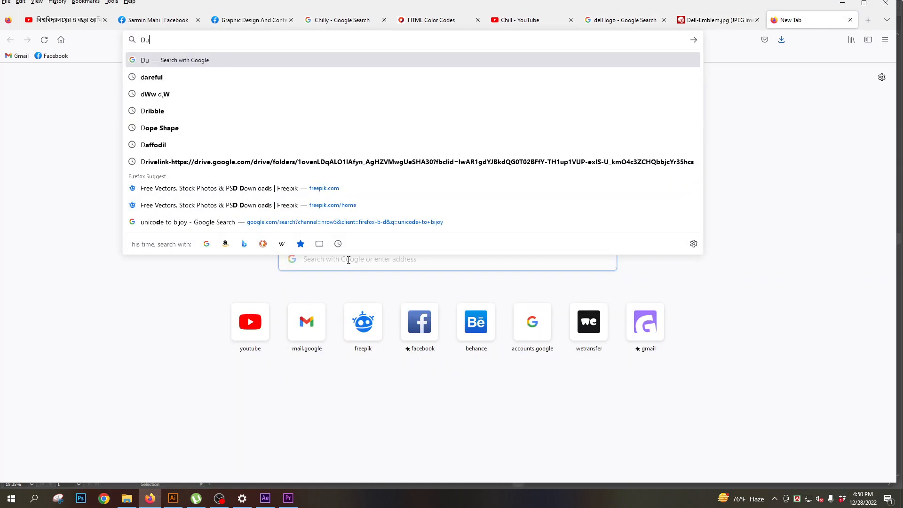
key(Return)
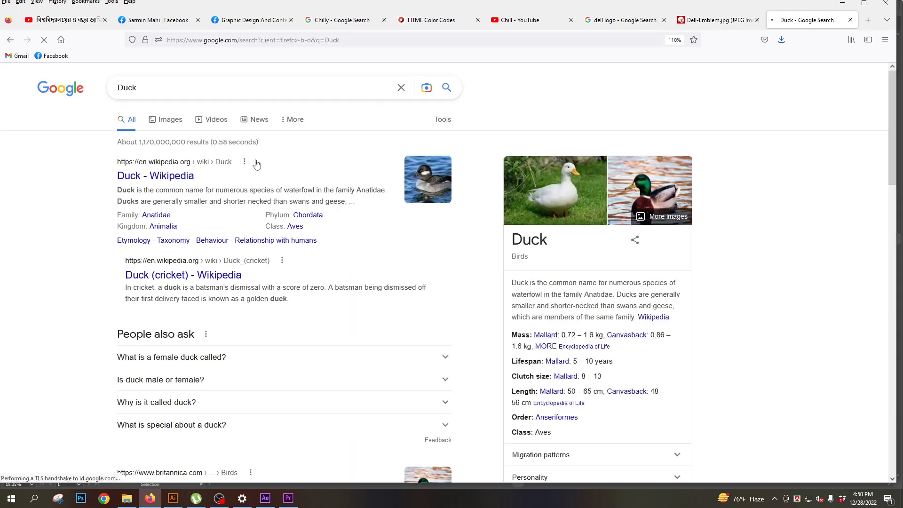
click(175, 124)
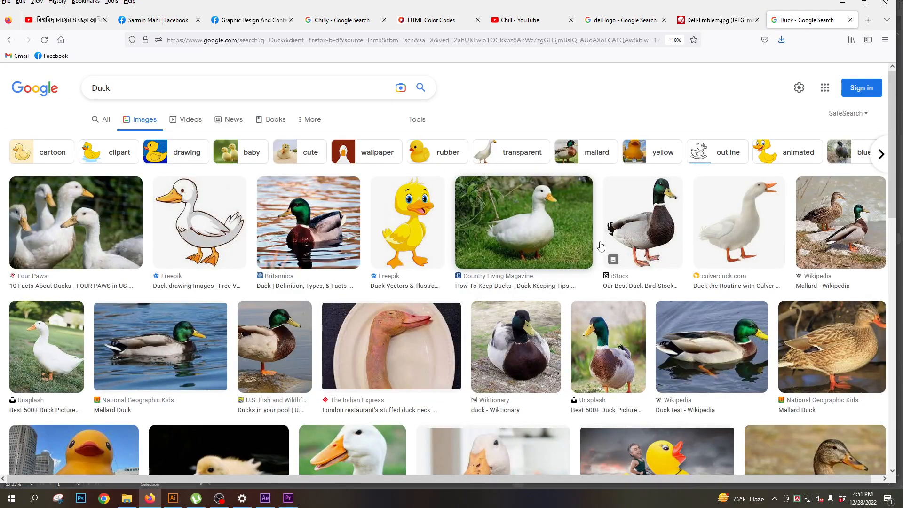
scroll(521, 357, down, 1)
scroll(520, 357, down, 1)
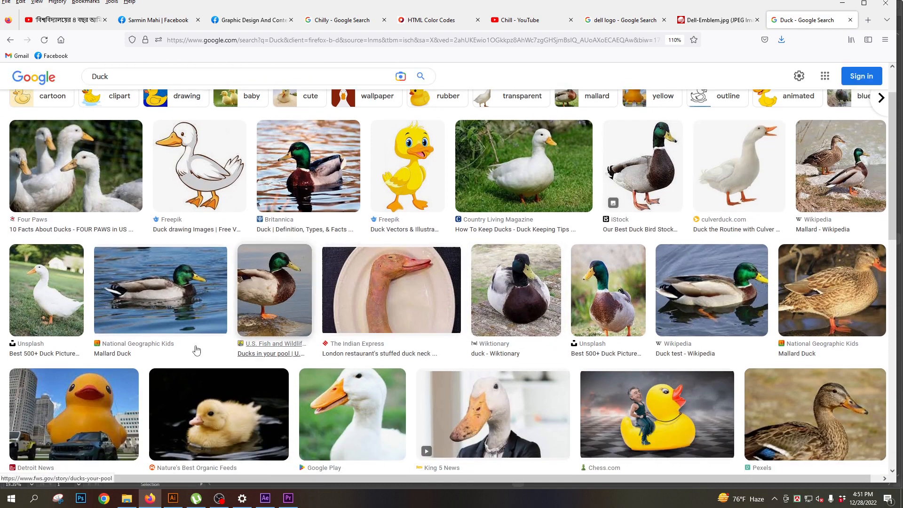
- Look through the duck image results for a clear side-view reference photo
scroll(335, 364, down, 5)
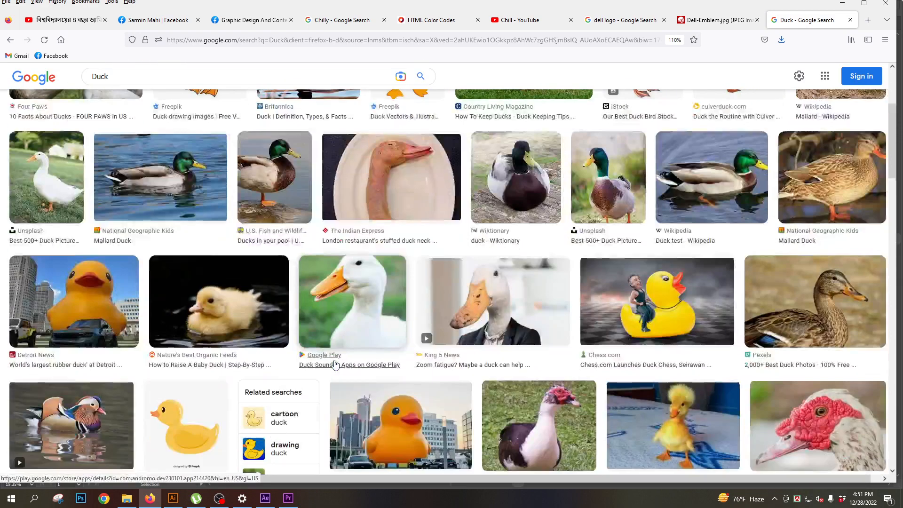
scroll(335, 363, down, 2)
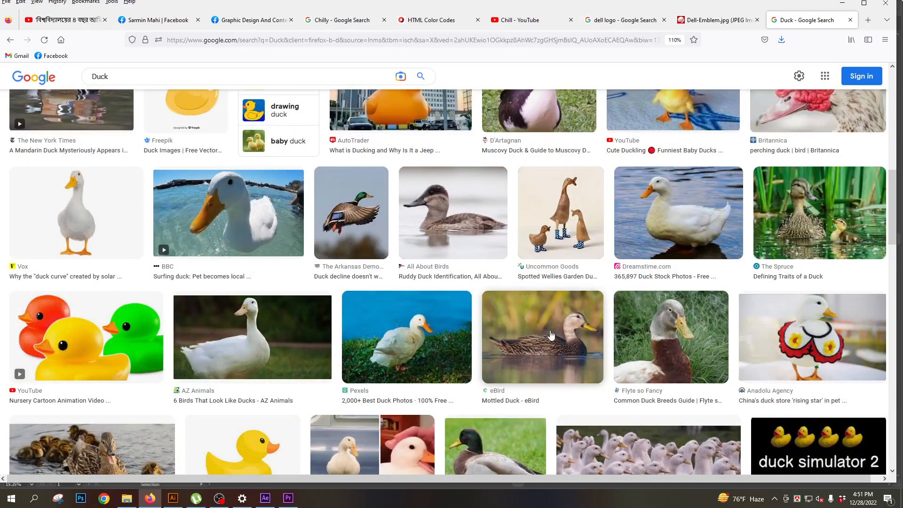
scroll(522, 357, down, 6)
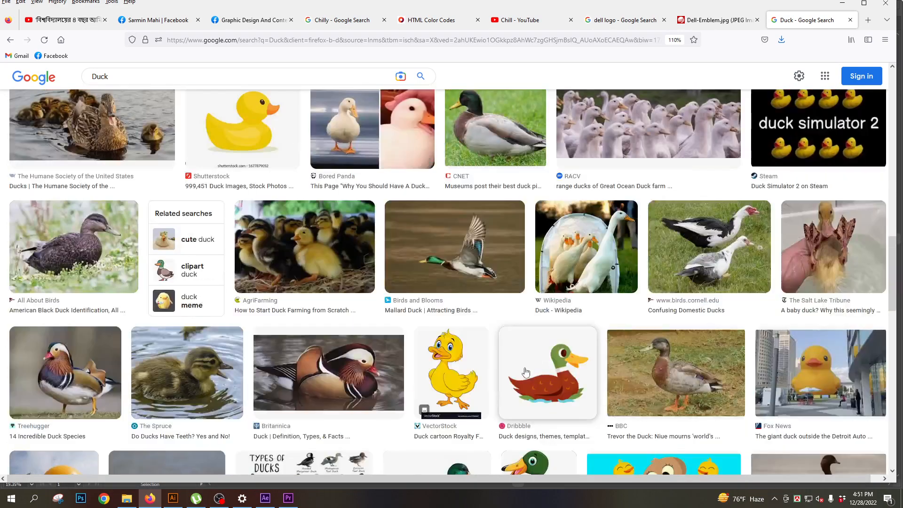
scroll(524, 369, up, 3)
scroll(525, 372, down, 6)
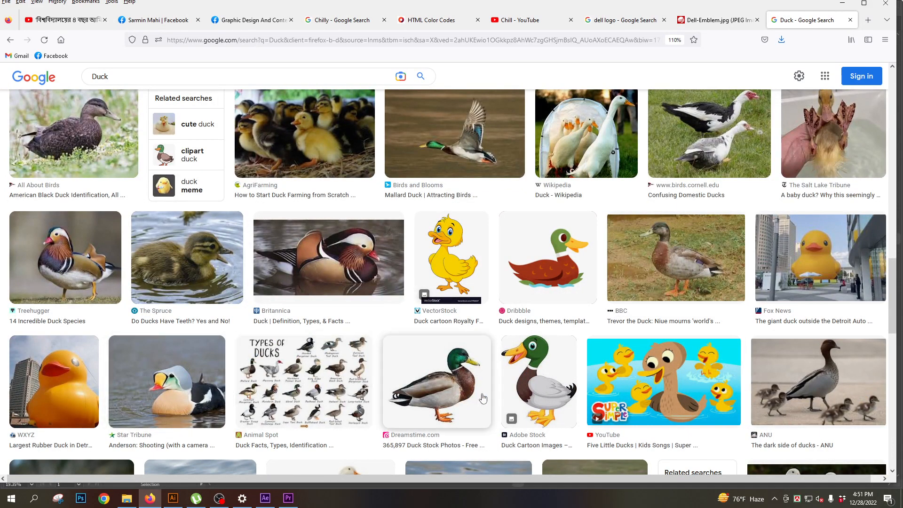
scroll(467, 411, down, 3)
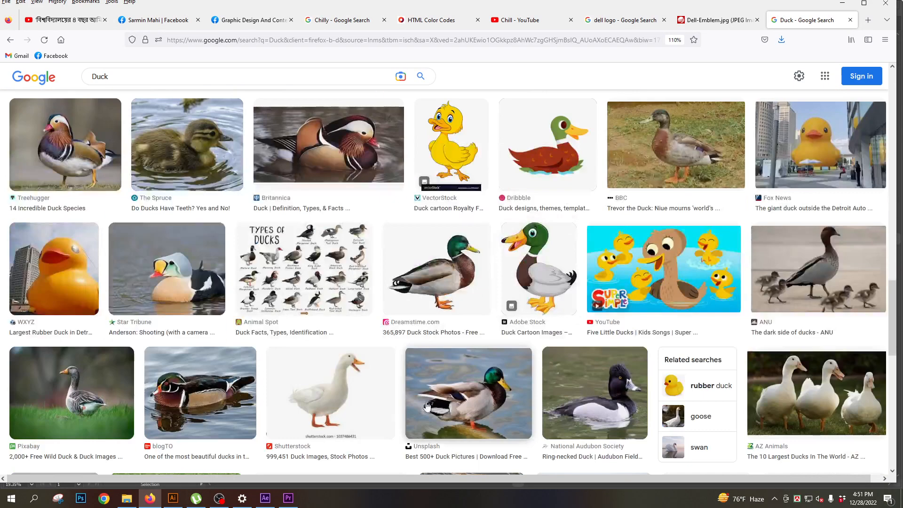
scroll(442, 417, down, 5)
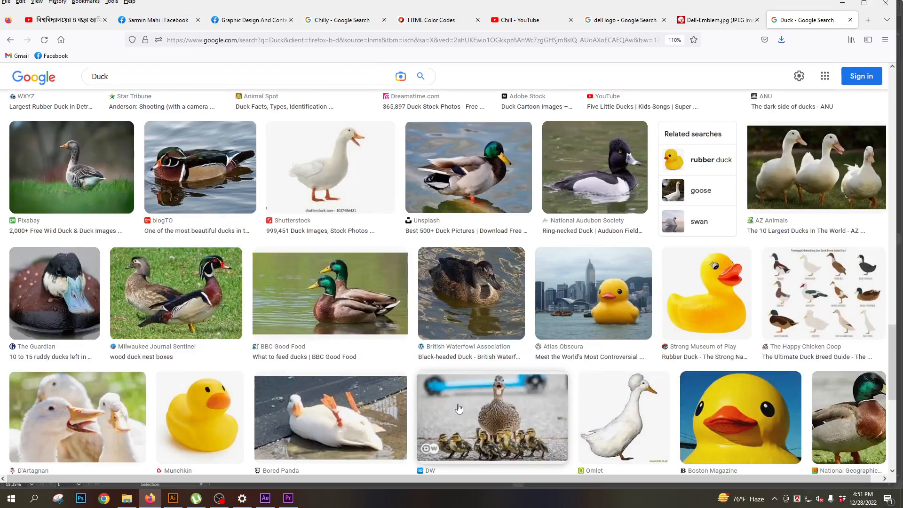
scroll(462, 406, down, 5)
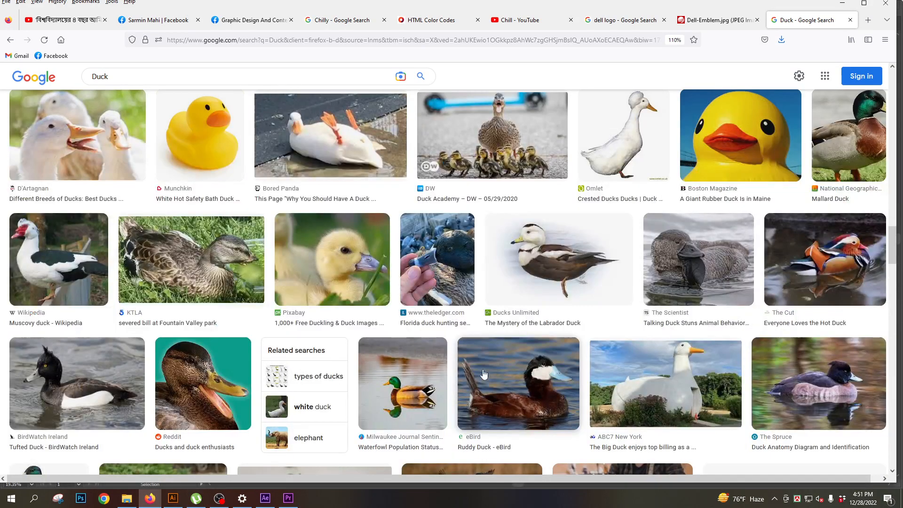
scroll(488, 371, up, 5)
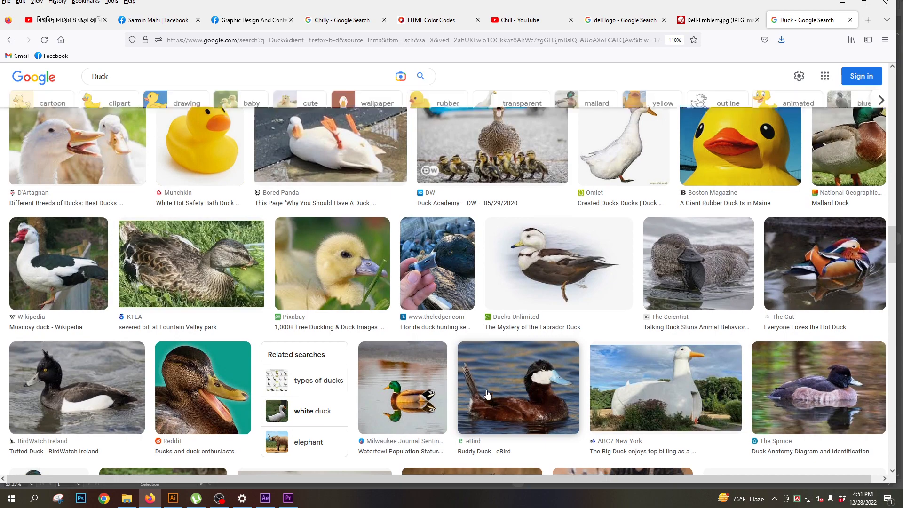
scroll(488, 393, up, 10)
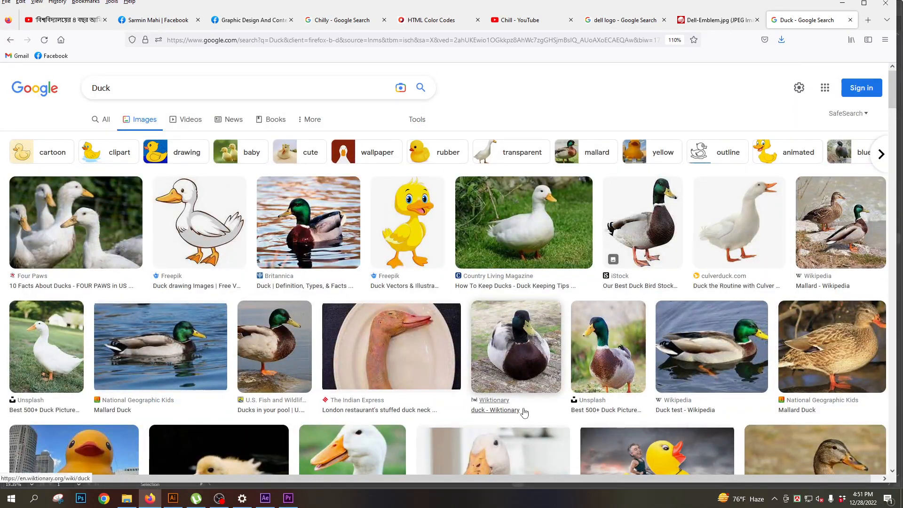
- Open the Mallard Duck result, choose the related Sussex Wildlife Trust photo, and save it to the Desktop as mallard-male-cmark-hamblinslash2020vision.jpg
click(198, 353)
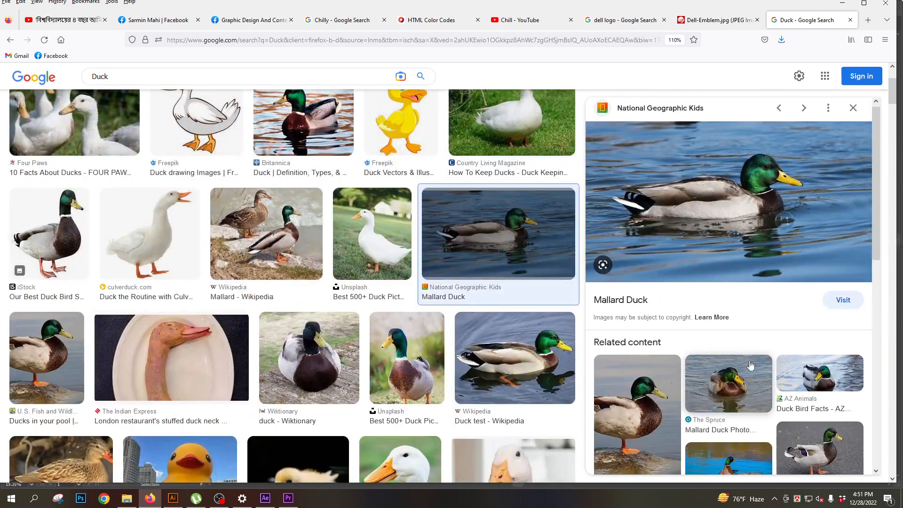
scroll(783, 338, down, 6)
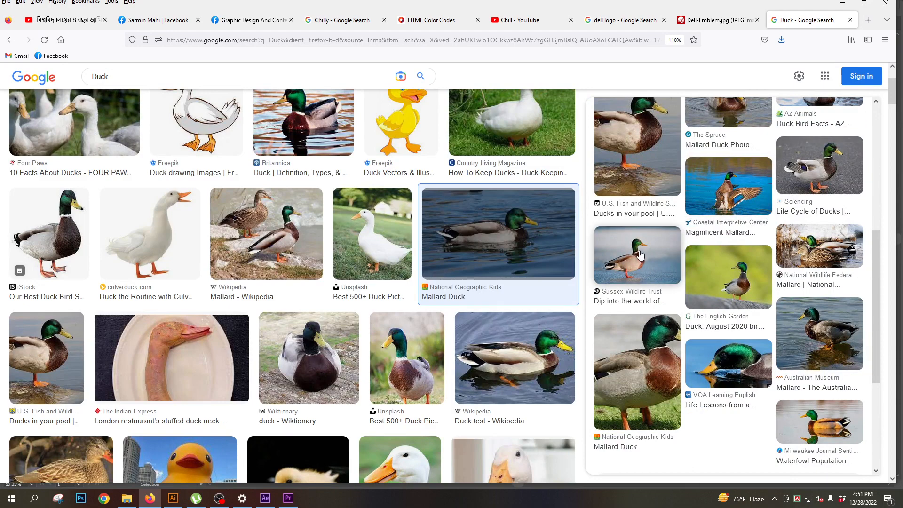
click(641, 254)
right_click(702, 208)
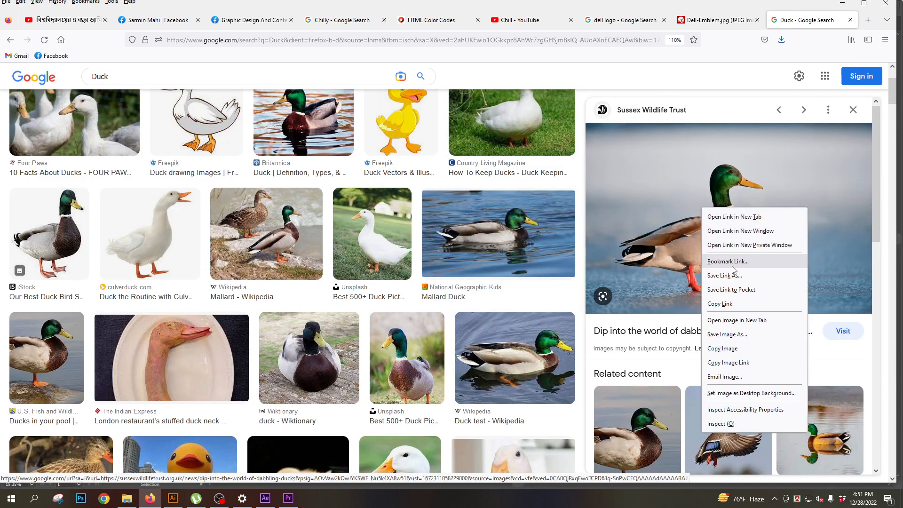
click(734, 335)
click(823, 474)
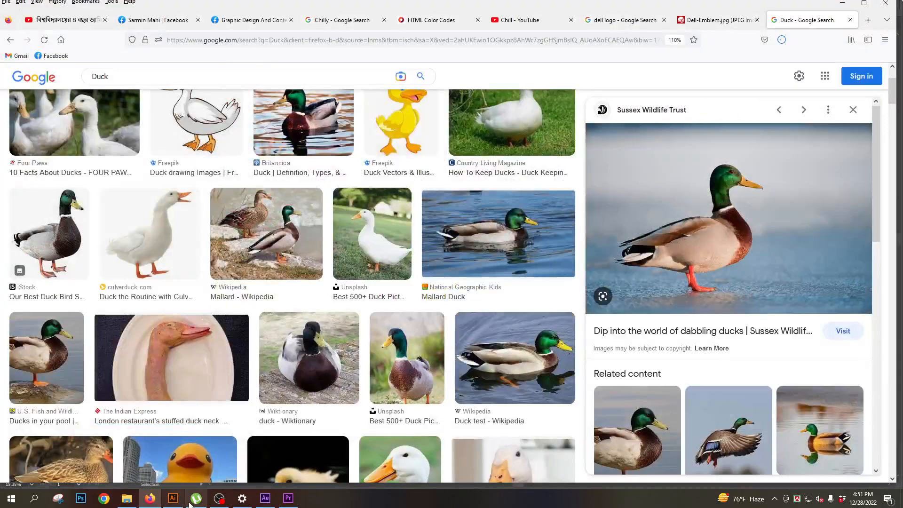
- Switch to Illustrator and place mallard-male-cmark-hamblinslash2020vision.jpg as a linked image below the Fox Dell logo
click(173, 498)
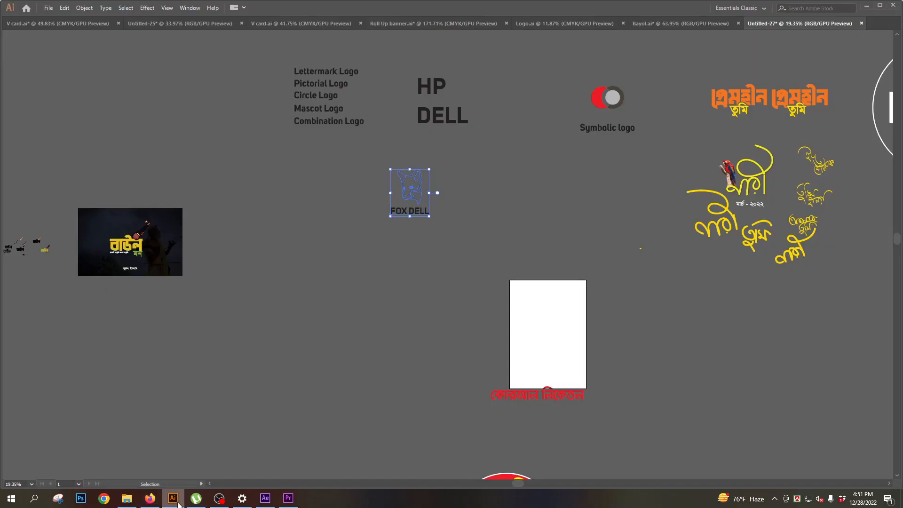
click(49, 8)
click(78, 160)
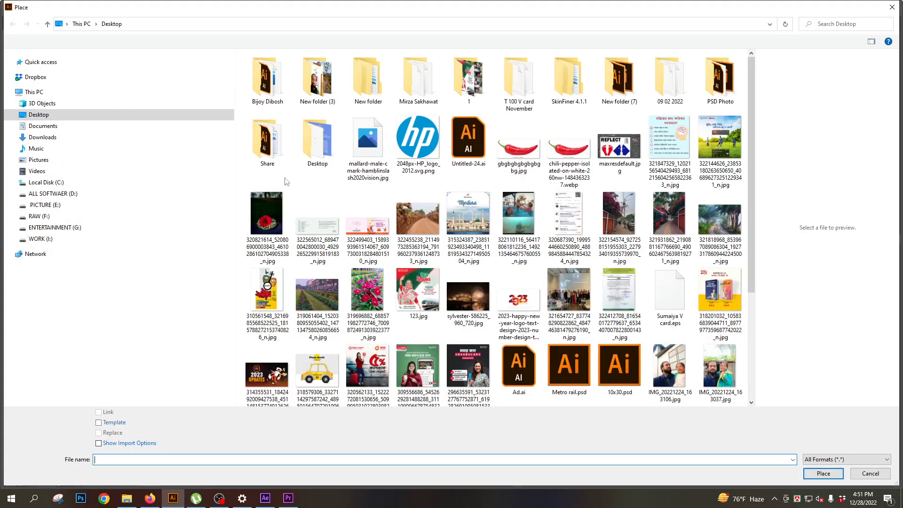
click(367, 144)
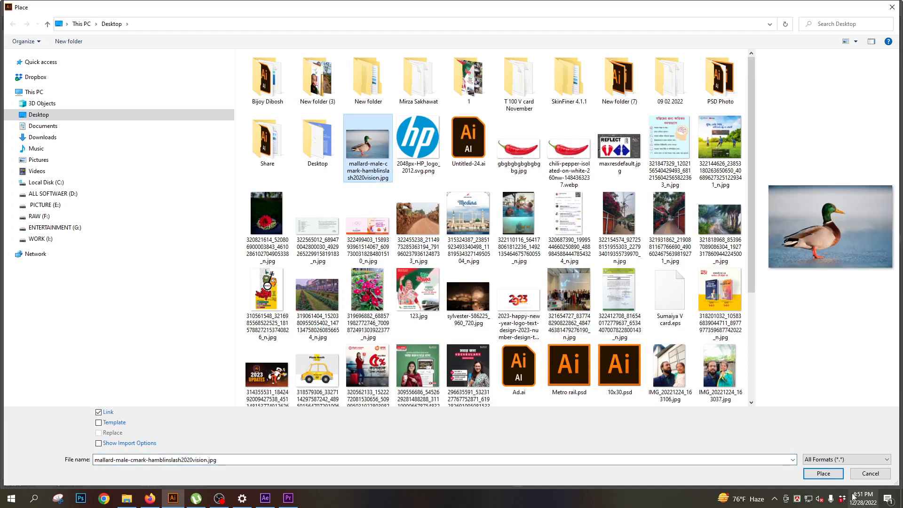
click(824, 474)
click(297, 239)
- Move the duck photo off the artboard onto the empty canvas beside it
key(space)
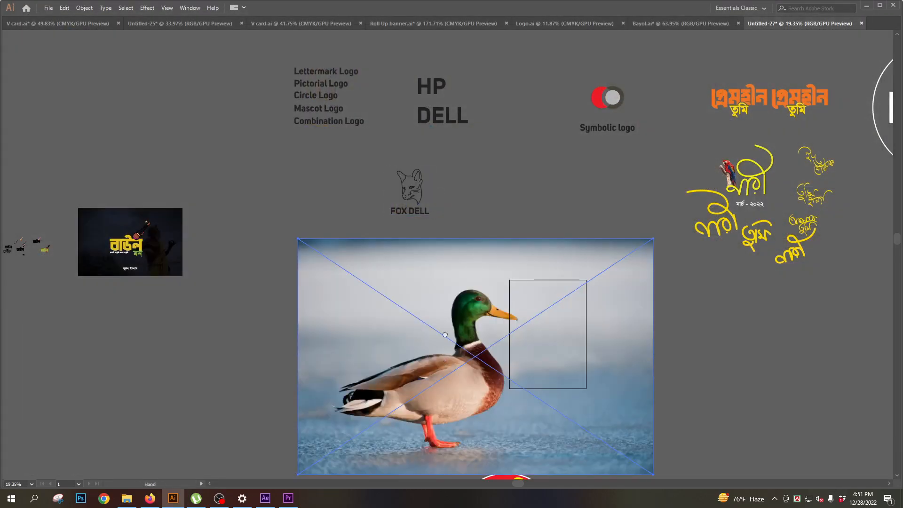
drag(445, 335, 478, 178)
drag(551, 206, 273, 286)
key(space)
drag(207, 327, 415, 295)
drag(456, 268, 446, 290)
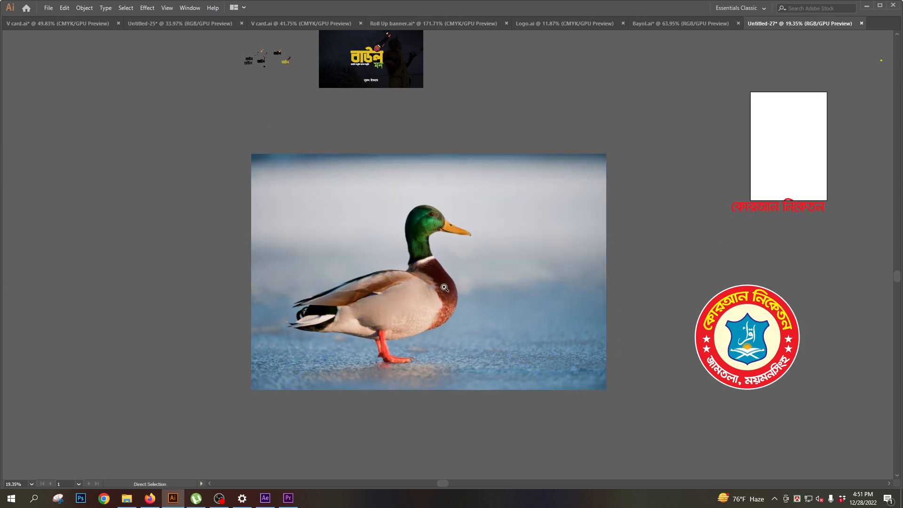
- Trace the duck's head, nape, back and tail over the photo with the Paintbrush tool
key(ctrl+space)
drag(419, 221, 490, 315)
drag(418, 274, 463, 322)
drag(449, 253, 454, 283)
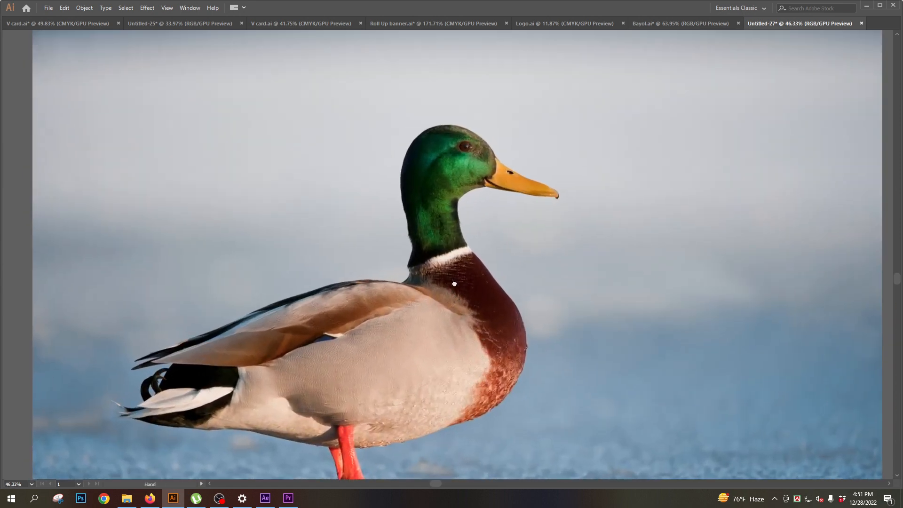
key(Tab)
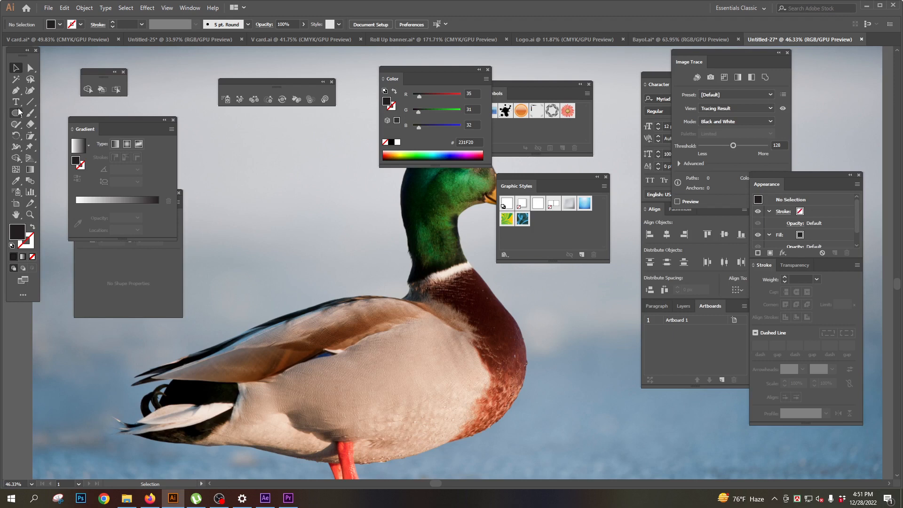
click(31, 114)
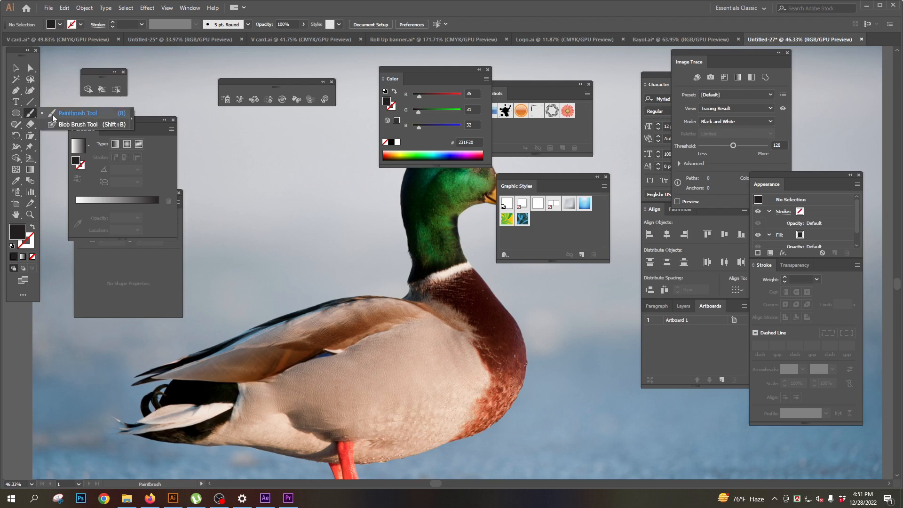
key(Tab)
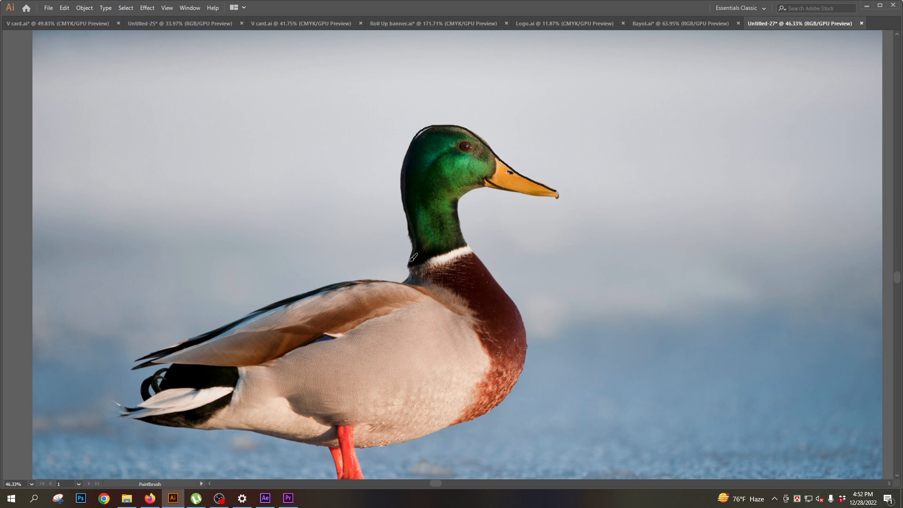
mouse_move(398, 279)
mouse_down()
mouse_move(297, 290)
mouse_move(178, 344)
mouse_up()
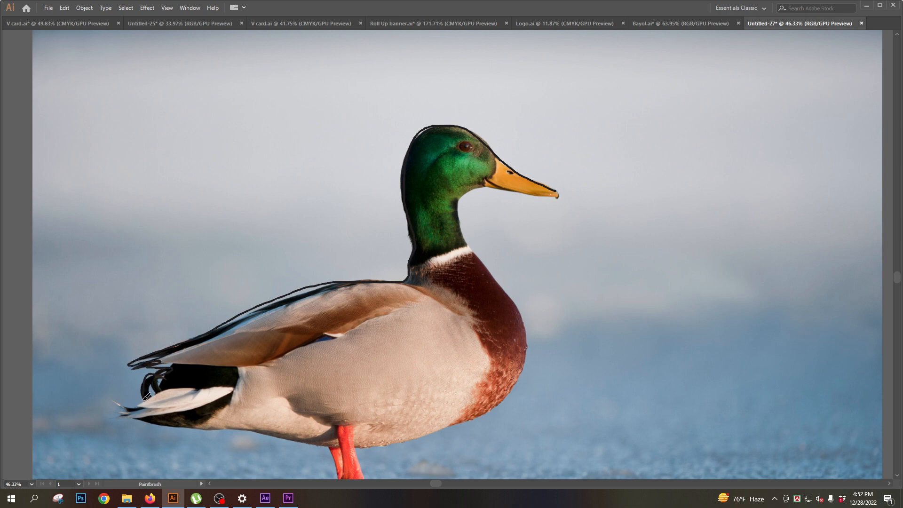
drag(118, 412, 181, 421)
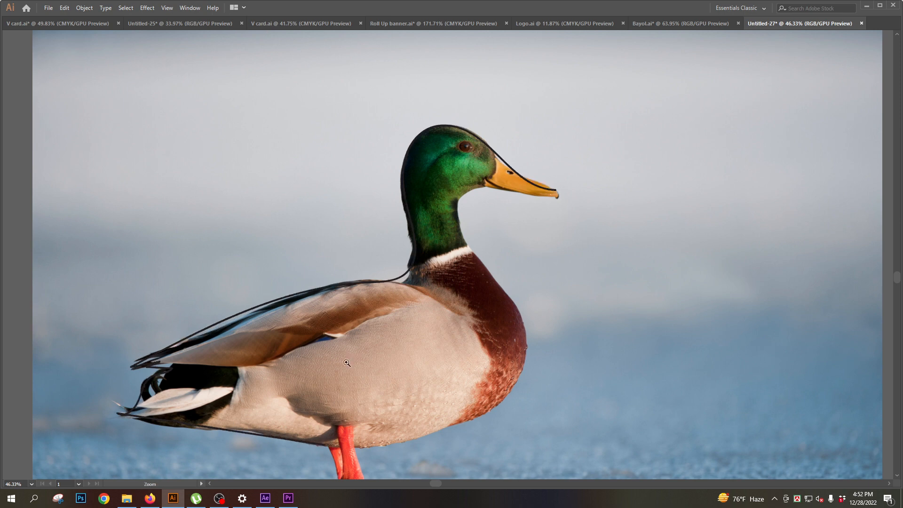
- Trace the duck's underside, legs, foot, breast and front of the neck with brush strokes
drag(347, 363, 369, 204)
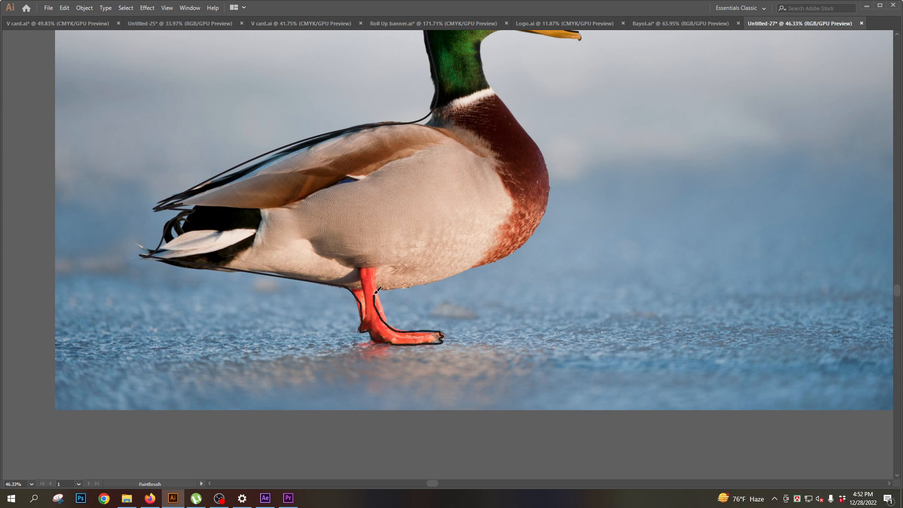
drag(437, 279, 492, 265)
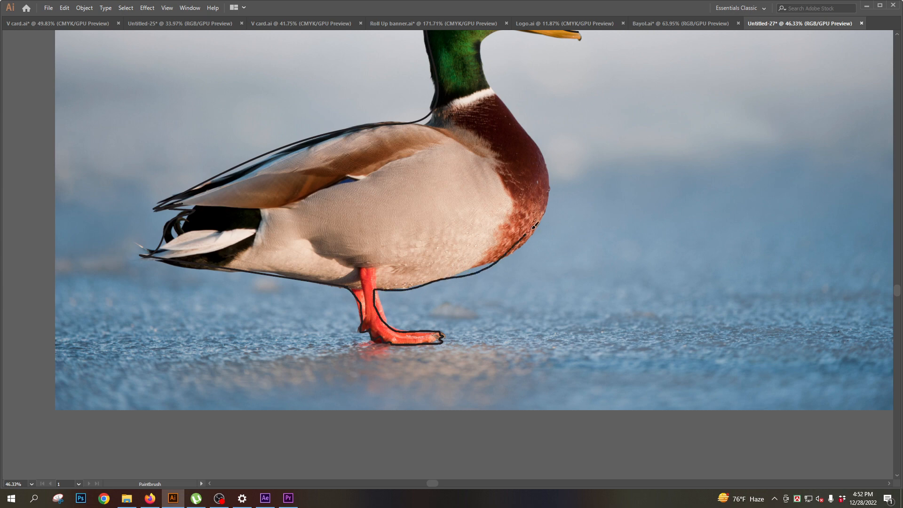
drag(534, 226, 547, 174)
mouse_move(528, 134)
mouse_down()
mouse_move(518, 122)
mouse_move(522, 330)
mouse_up()
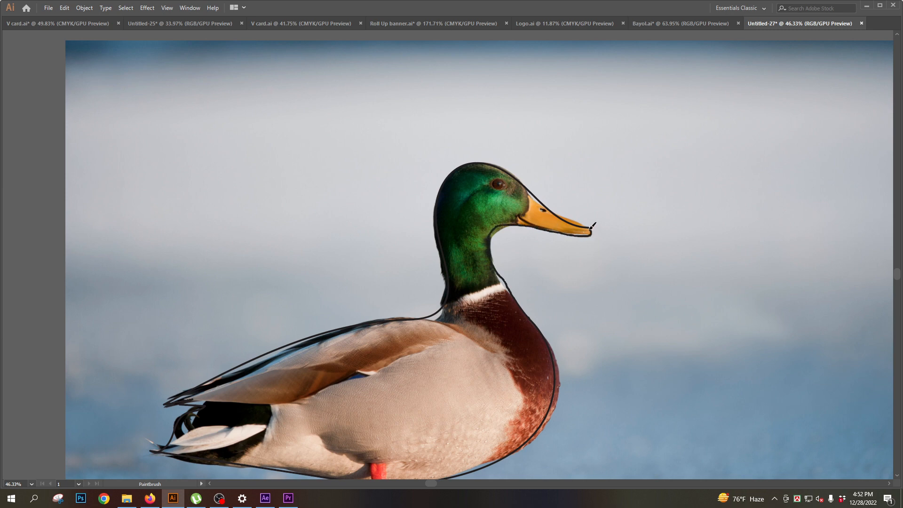
- Close the outline at the beak tip and paint the eye, the beak's base line and the nostril
mouse_move(590, 229)
mouse_down()
mouse_move(535, 215)
mouse_move(533, 229)
mouse_move(560, 230)
mouse_move(560, 207)
mouse_up()
scroll(495, 249, down, 2)
scroll(468, 181, up, 6)
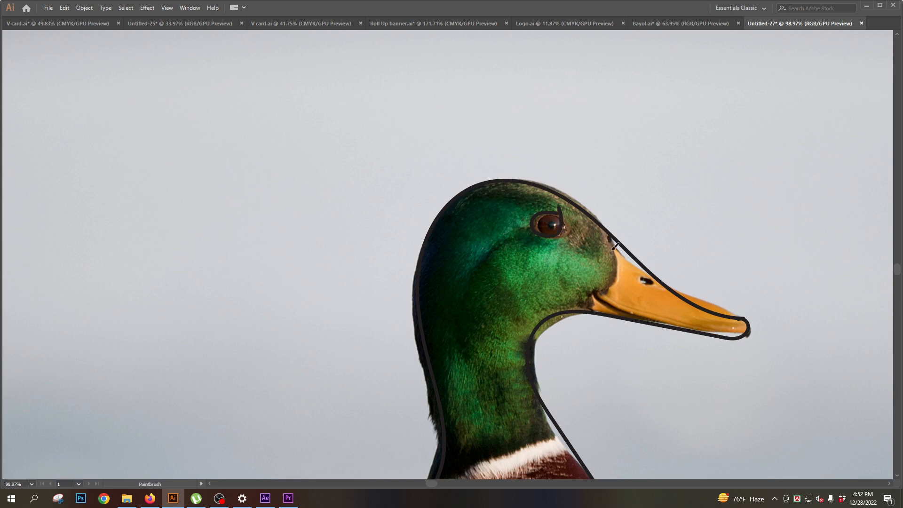
mouse_move(612, 249)
mouse_down()
mouse_move(589, 299)
mouse_move(606, 315)
mouse_up()
drag(650, 286, 635, 274)
- Paint the inner contours for the neck collar, breast curve, lower wing edge, tail feathers and belly crease
ctrl+alt+click(464, 233)
drag(463, 234, 454, 121)
drag(374, 339, 442, 234)
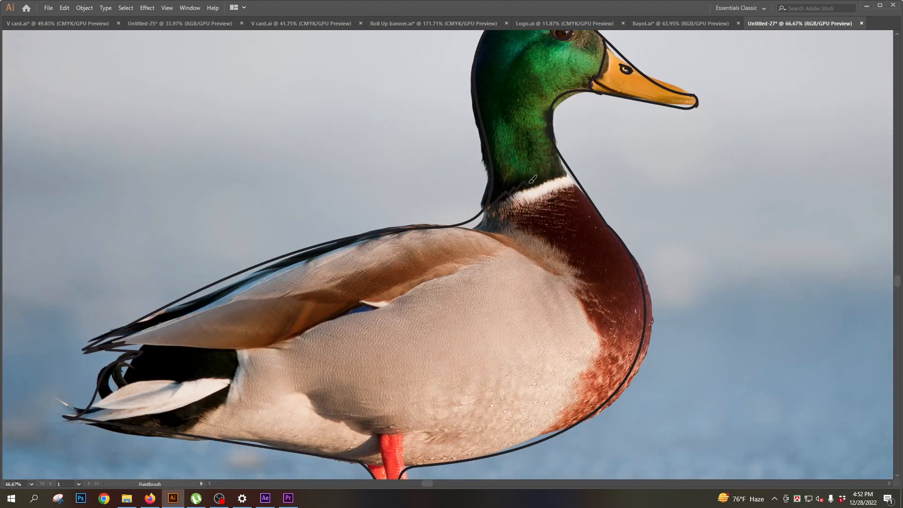
drag(577, 178, 575, 179)
mouse_move(450, 229)
mouse_down()
mouse_move(519, 248)
mouse_move(574, 293)
mouse_move(589, 345)
mouse_move(554, 385)
mouse_up()
mouse_move(502, 251)
mouse_down()
mouse_move(422, 295)
mouse_move(284, 337)
mouse_move(139, 332)
mouse_up()
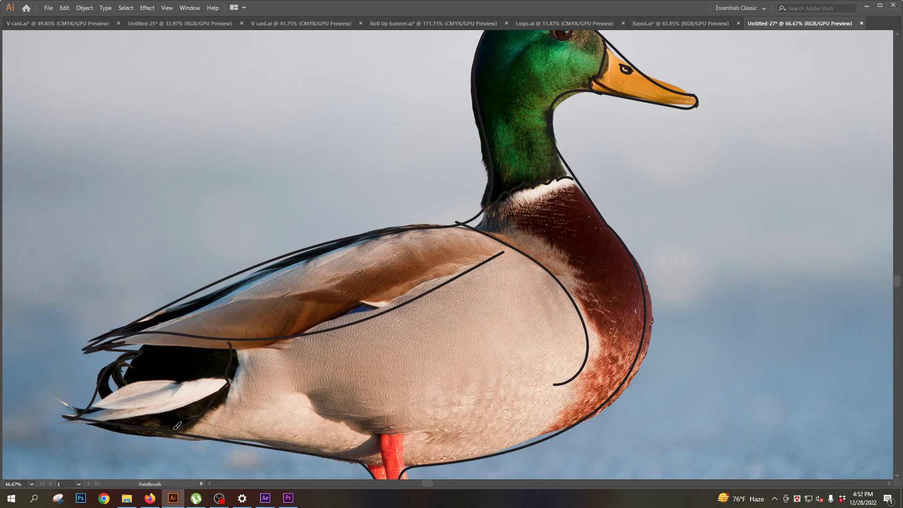
drag(173, 429, 161, 434)
mouse_move(176, 405)
mouse_down()
mouse_move(74, 405)
mouse_move(214, 381)
mouse_up()
key(z)
alt+click(397, 295)
alt+click(397, 295)
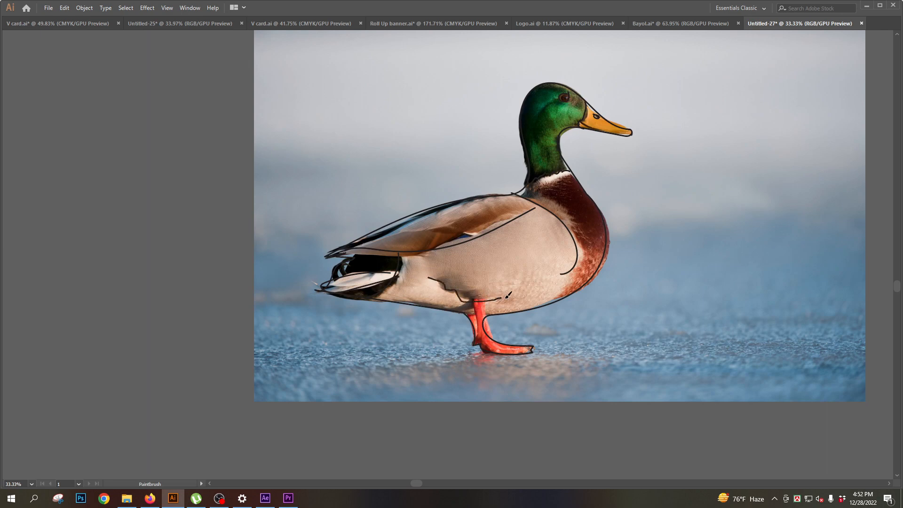
- Select all the duck outline strokes and place a copy of them on the empty canvas below the photo
key(ctrl+minus)
key(Tab)
click(15, 69)
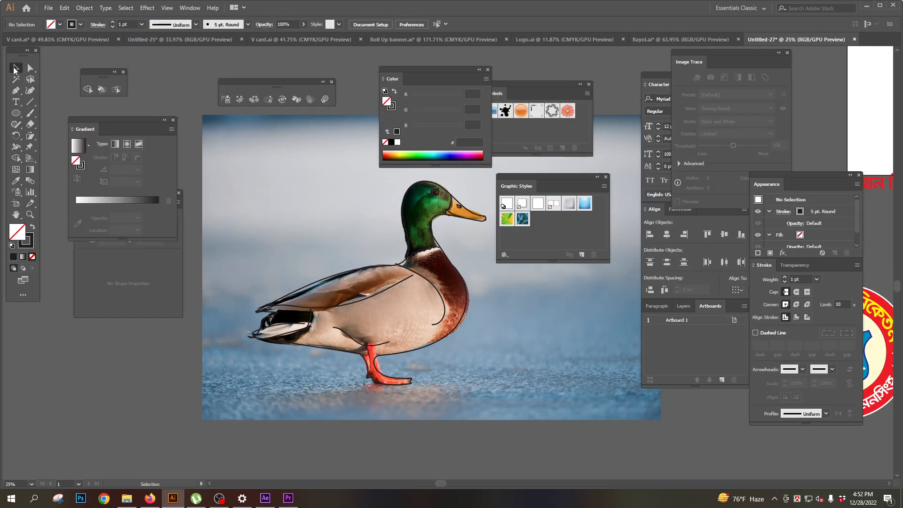
key(Tab)
drag(242, 152, 491, 384)
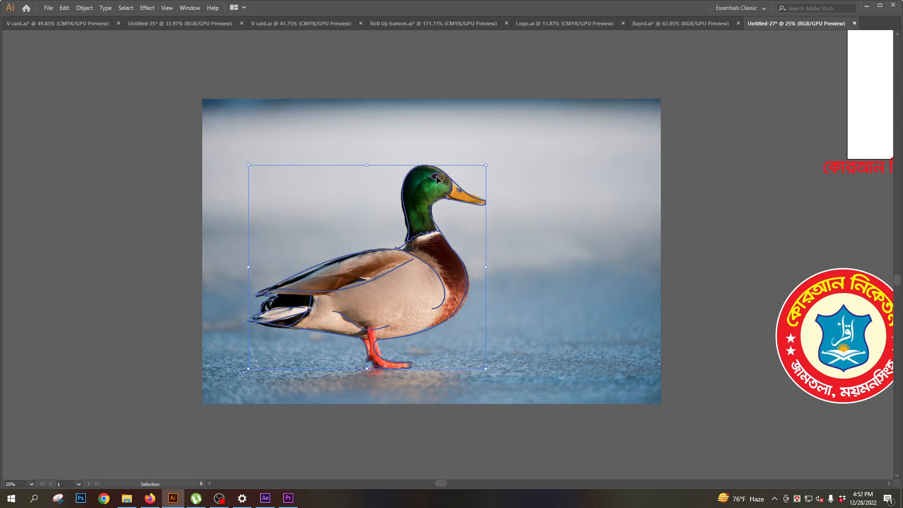
key(a)
key(ctrl+minus)
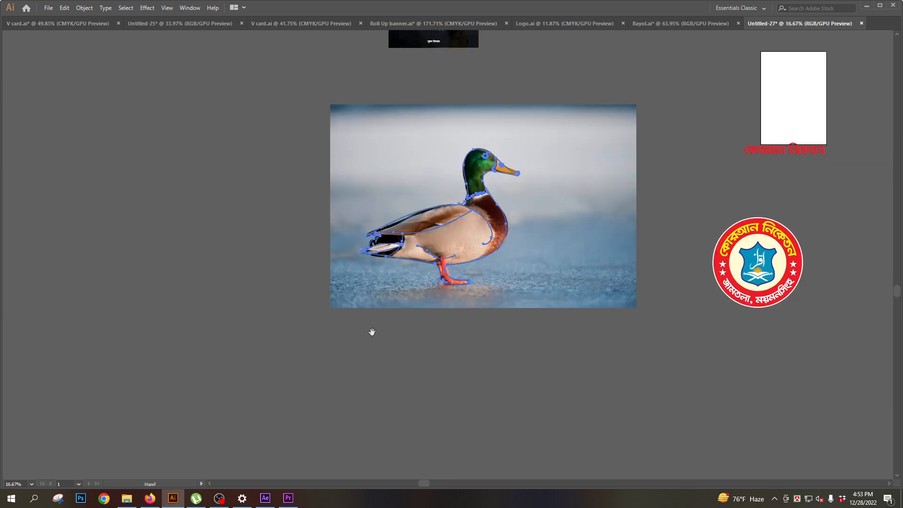
key(v)
drag(378, 188, 412, 397)
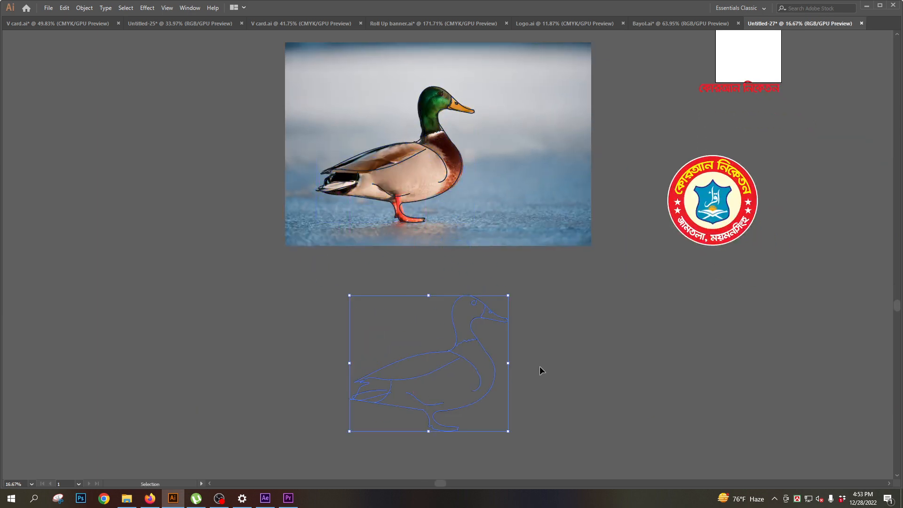
- Scale the copied duck line art down to about a third of its size and deselect it
drag(507, 363, 402, 362)
click(397, 383)
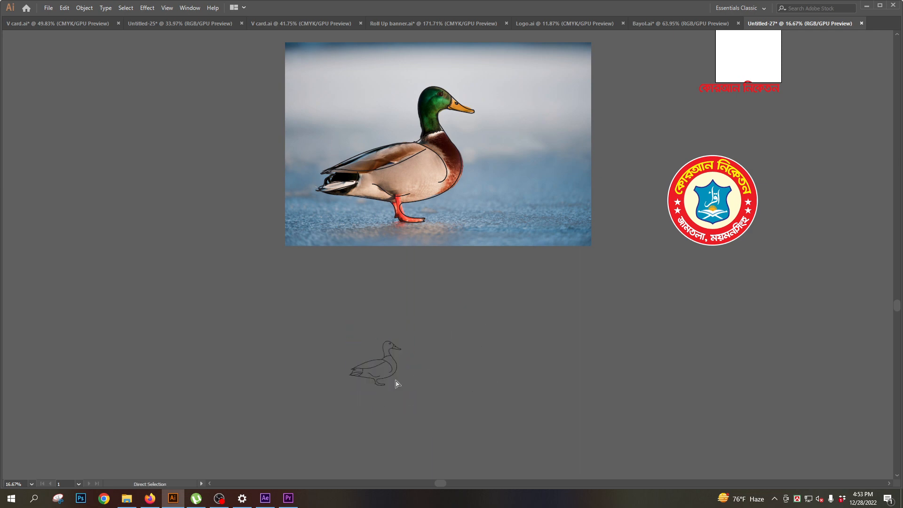
drag(353, 337, 487, 402)
drag(386, 403, 371, 377)
drag(396, 340, 344, 369)
drag(397, 342, 197, 338)
drag(322, 367, 321, 296)
- Create a new artboard around the small duck line art on the empty canvas below the photo
key(Tab)
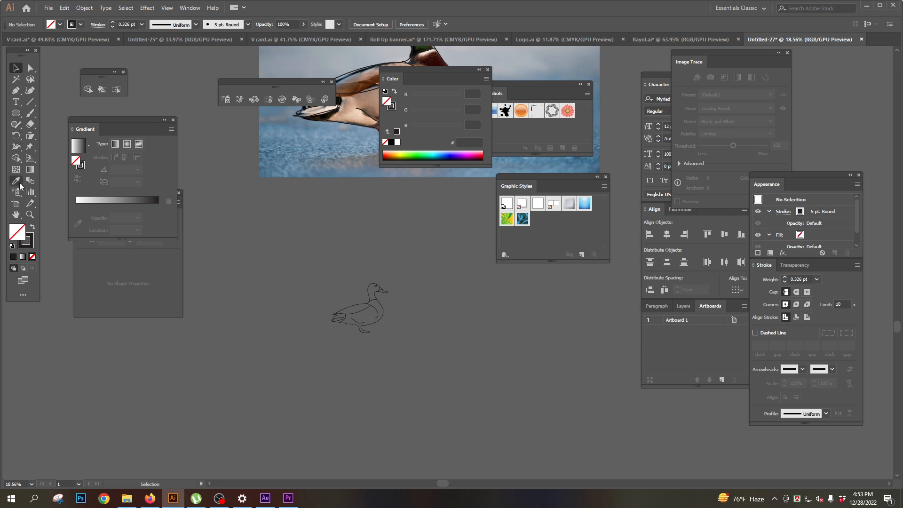
click(17, 203)
key(Tab)
drag(230, 221, 484, 386)
key(Tab)
click(18, 69)
key(Tab)
- Inspect the traced duck's outline, eye and beak strokes up close on the new artboard
scroll(377, 335, up, 5)
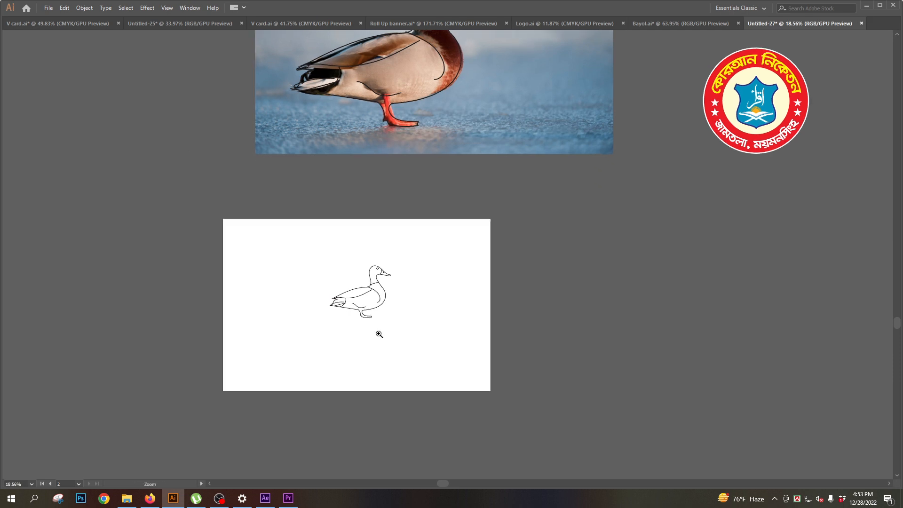
drag(377, 335, 375, 262)
scroll(375, 262, up, 4)
drag(441, 212, 430, 269)
scroll(367, 315, up, 2)
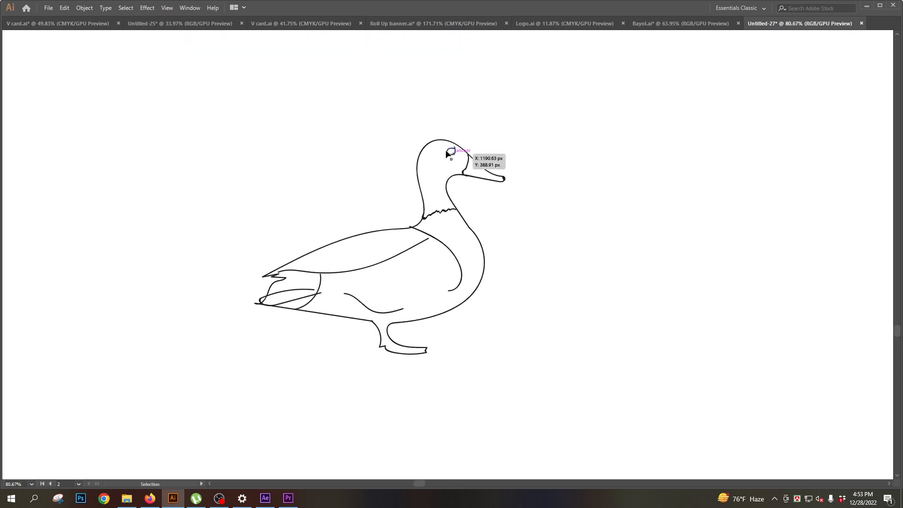
click(480, 168)
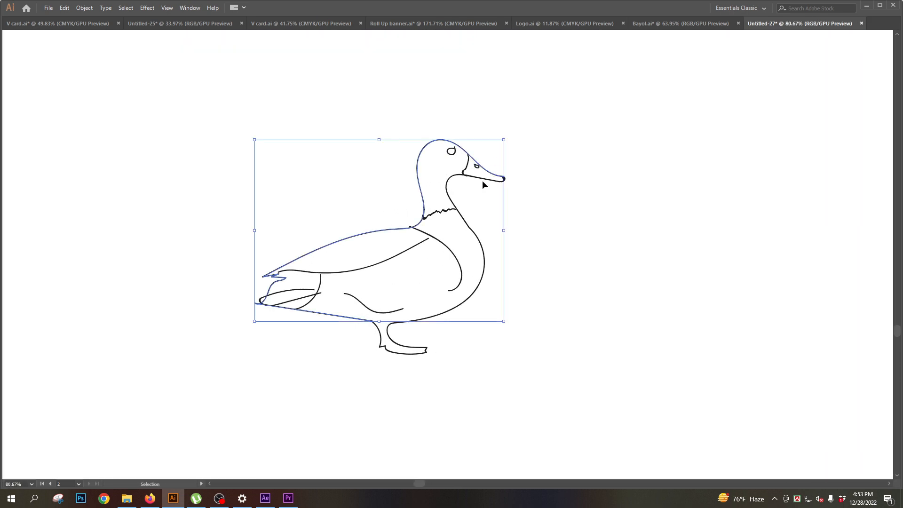
click(503, 165)
key(Tab)
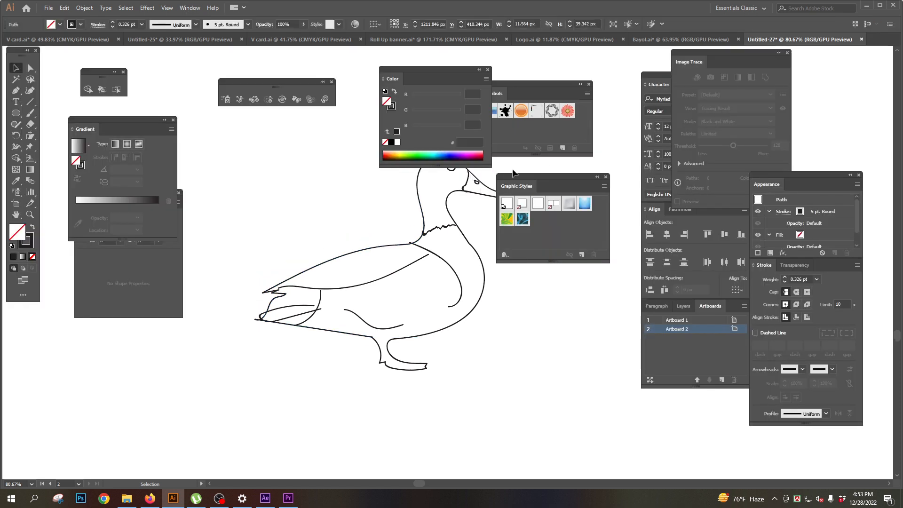
key(Tab)
scroll(461, 283, down, 1)
scroll(461, 283, up, 2)
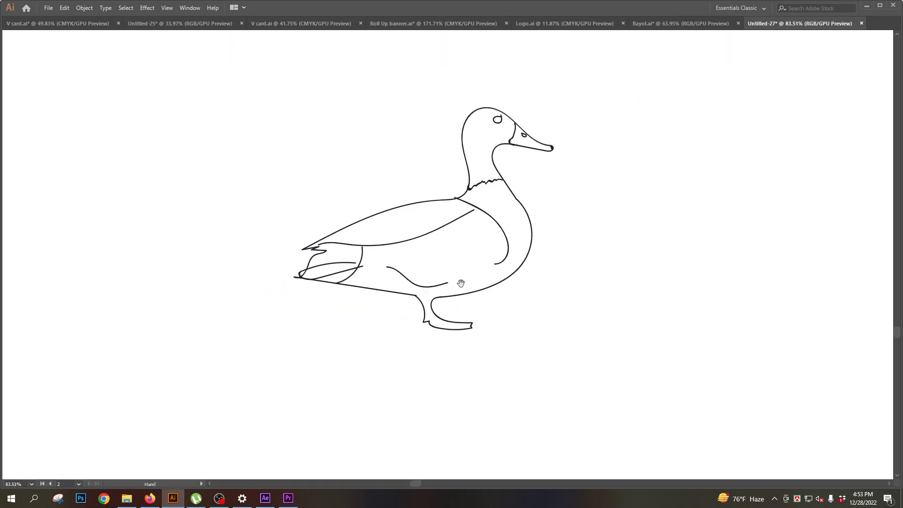
scroll(461, 283, down, 3)
- Add the text DUCK under the duck drawing and enlarge it to about 136 pt
key(Tab)
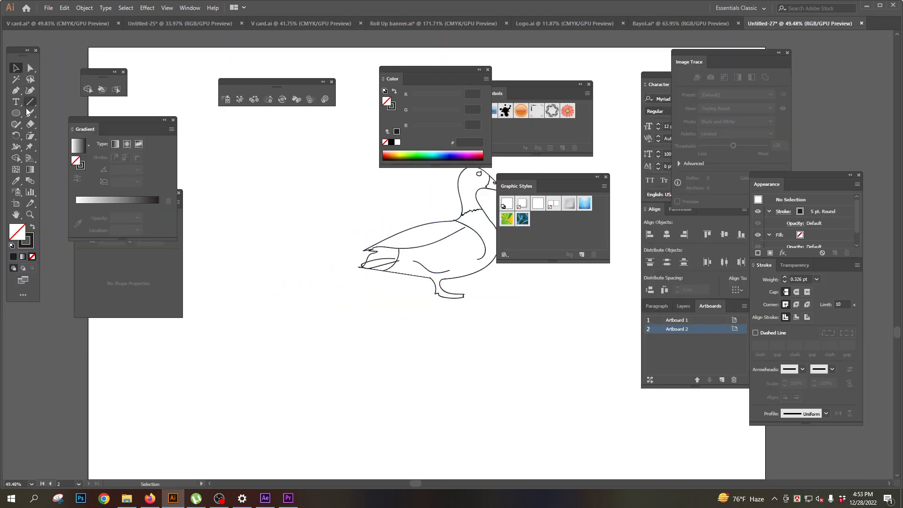
click(16, 102)
key(Tab)
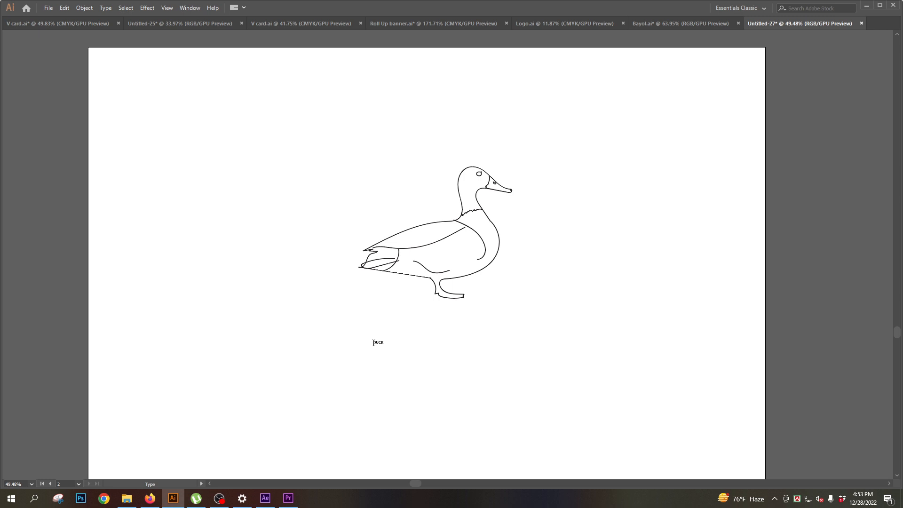
key(Escape)
drag(385, 348, 503, 407)
drag(437, 378, 377, 299)
- Set the DUCK text in Montserrat Bold and move it directly beneath the duck's feet
key(ctrl+t)
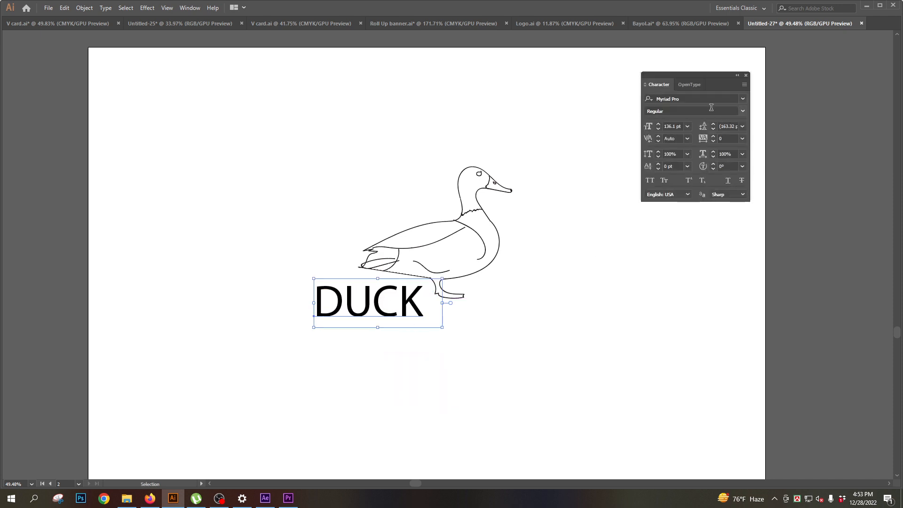
click(729, 98)
text(M)
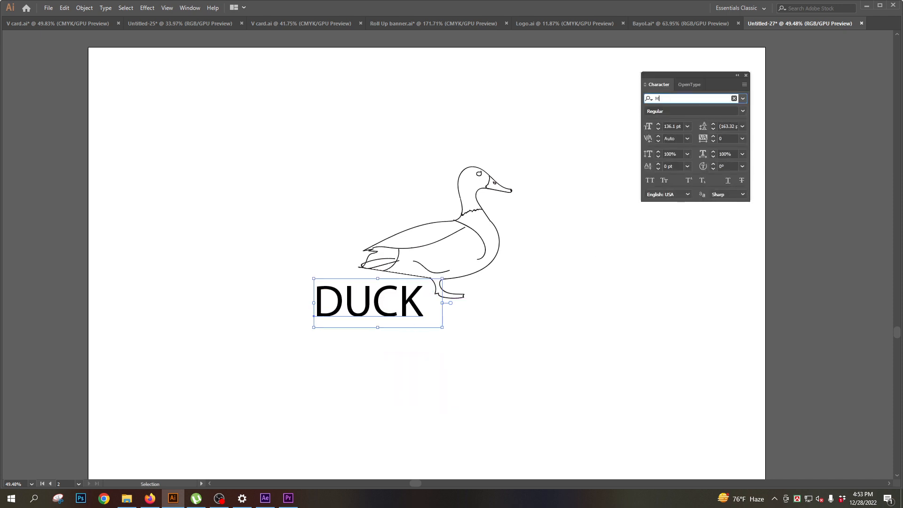
text(on)
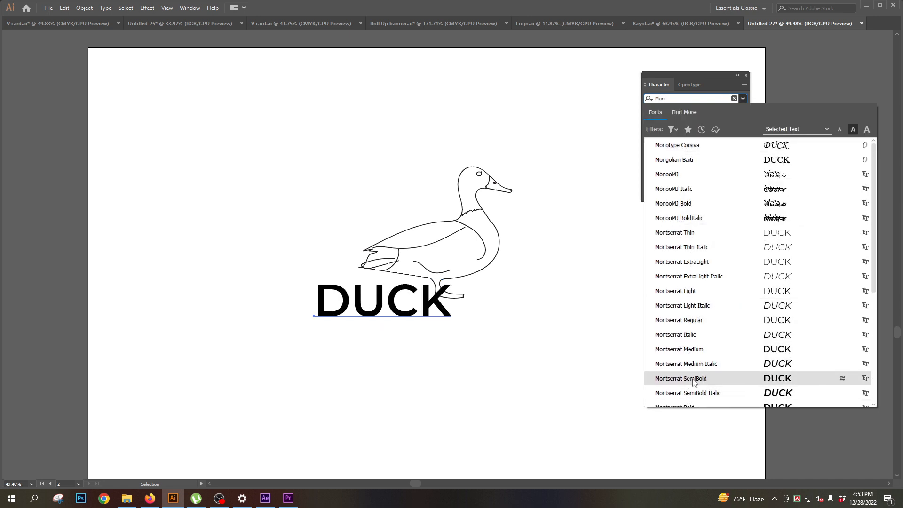
scroll(693, 382, down, 1)
click(692, 364)
drag(403, 306, 461, 333)
drag(461, 334, 450, 326)
- Shrink the duck line art to about a third of its size and stand it on top of the letter D
key(t)
key(Tab)
key(v)
key(Tab)
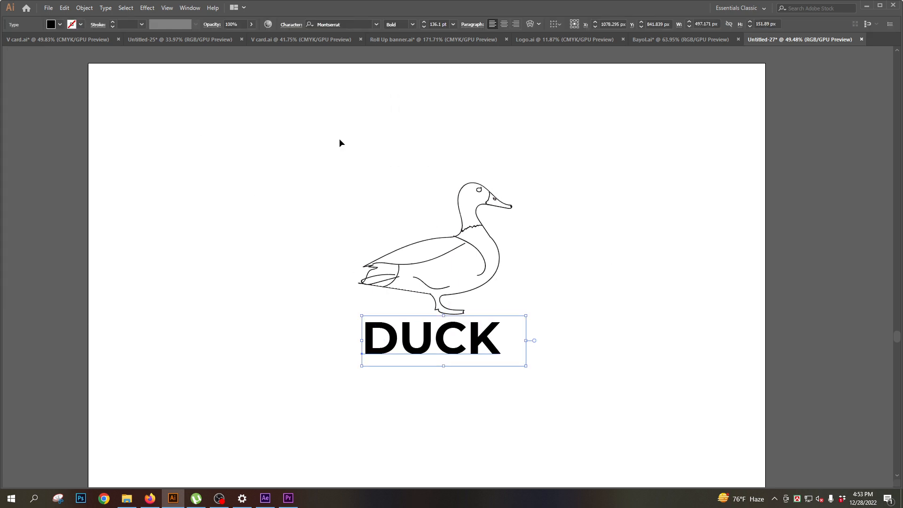
drag(347, 149, 561, 291)
key(a)
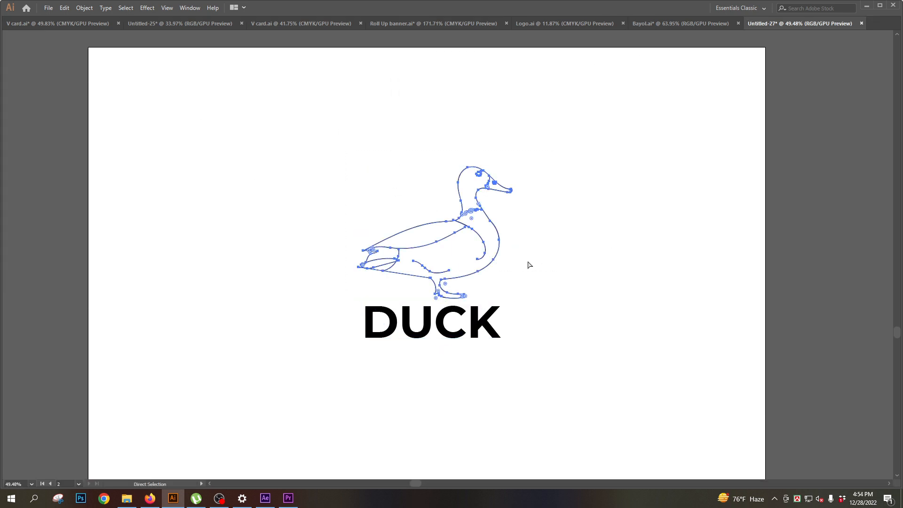
key(v)
drag(514, 168, 414, 251)
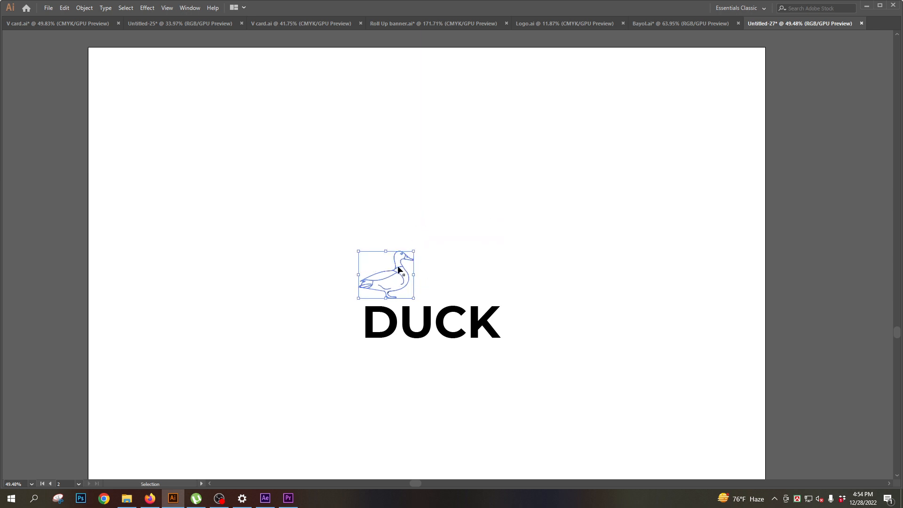
click(502, 245)
drag(395, 332, 447, 308)
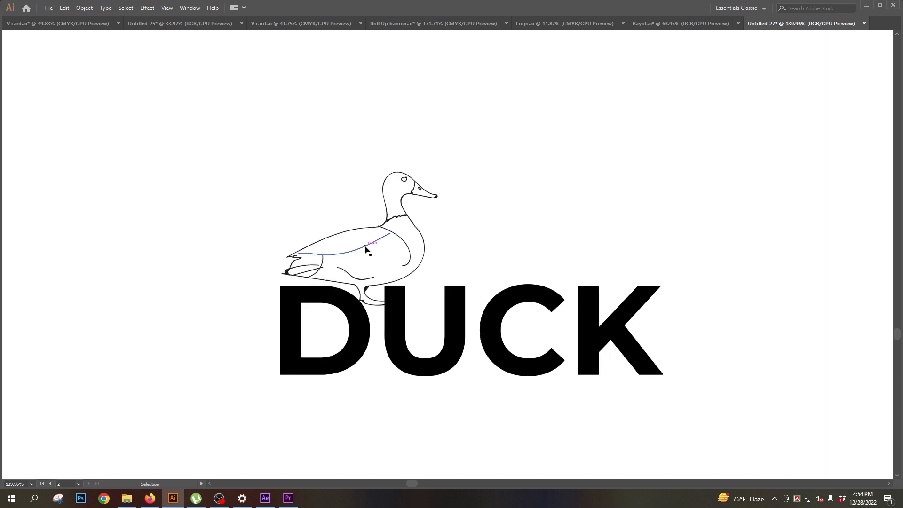
drag(365, 246, 359, 236)
click(479, 245)
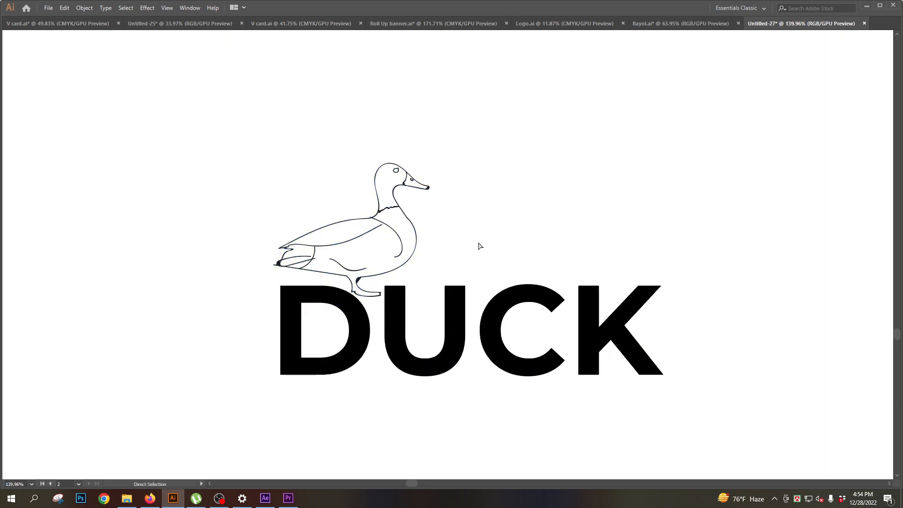
- Review how the duck drawing and the DUCK lettering look together as one logo
key(ctrl+minus)
key(ctrl+minus)
key(ctrl+minus)
drag(414, 264, 392, 292)
drag(303, 191, 576, 371)
ctrl+alt+click(474, 289)
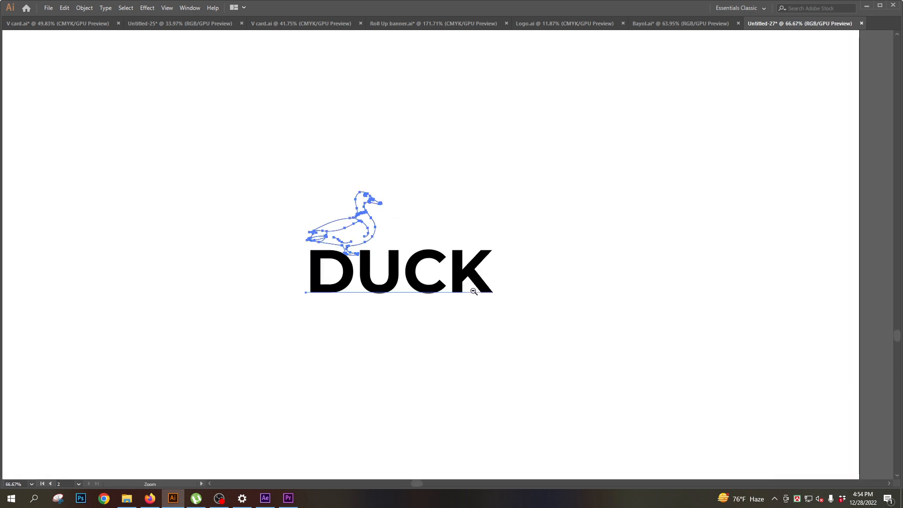
ctrl+alt+click(482, 278)
drag(379, 215, 470, 303)
click(479, 266)
drag(277, 243, 474, 300)
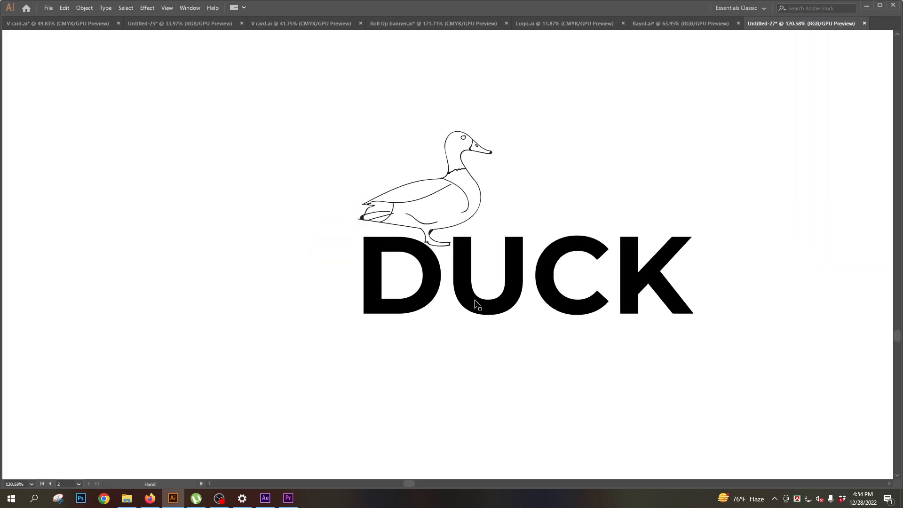
- Try to single out the letter D within the live DUCK text
key(Tab)
click(15, 103)
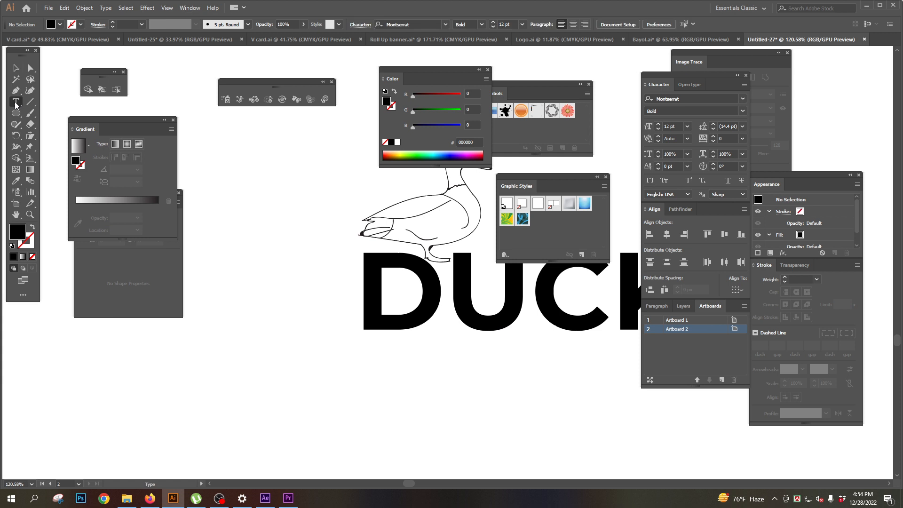
key(Tab)
key(Tab)
key(Tab)
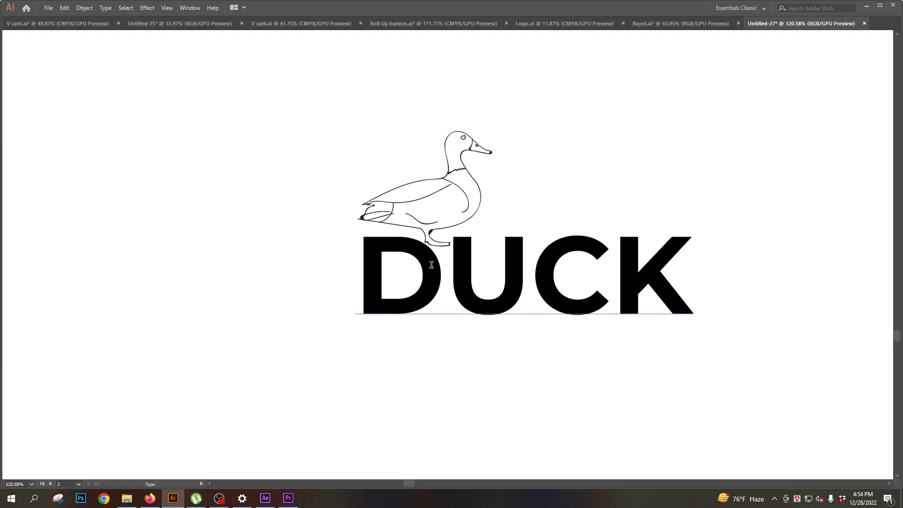
drag(430, 265, 276, 260)
key(Tab)
key(ctrl+z)
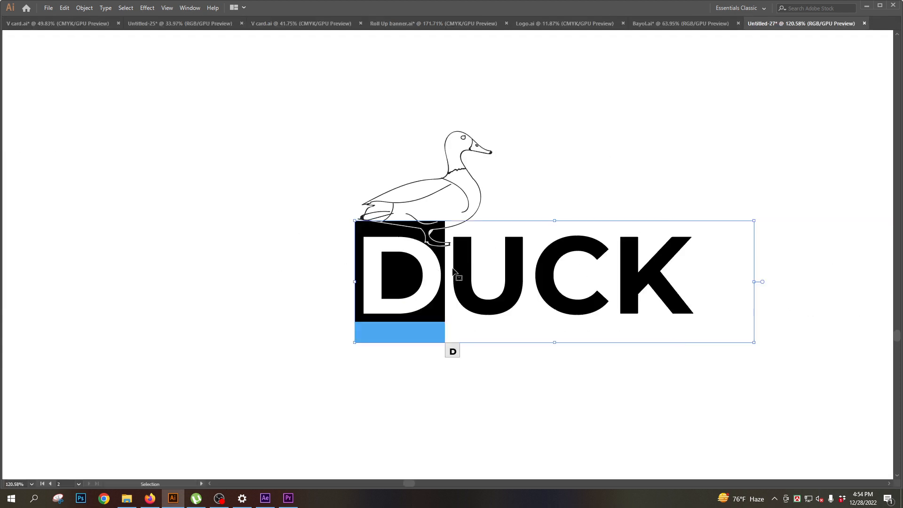
ctrl+click(429, 278)
key(Tab)
ctrl+alt+click(463, 282)
ctrl+alt+click(465, 284)
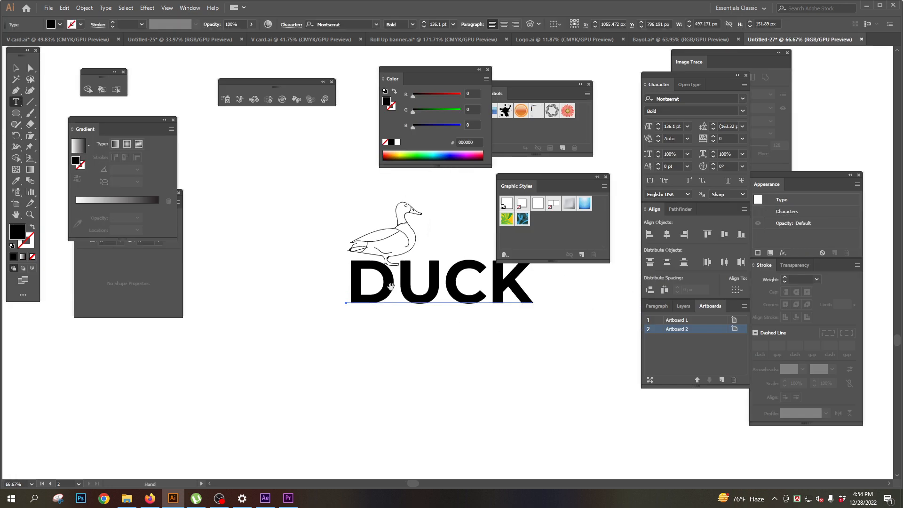
key(Escape)
- Duplicate the duck and its lettering below the original and convert the copied text to outlines
drag(623, 359, 622, 358)
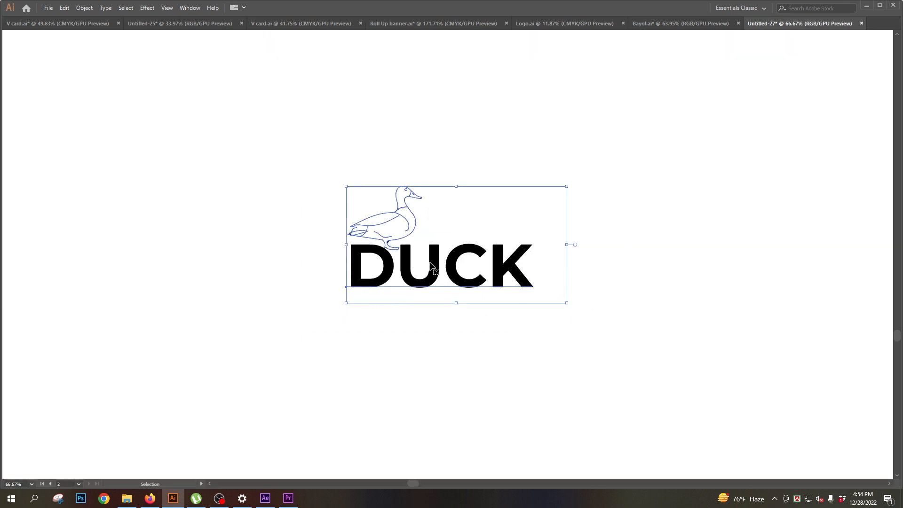
drag(432, 262, 505, 335)
ctrl+click(662, 196)
ctrl+click(437, 298)
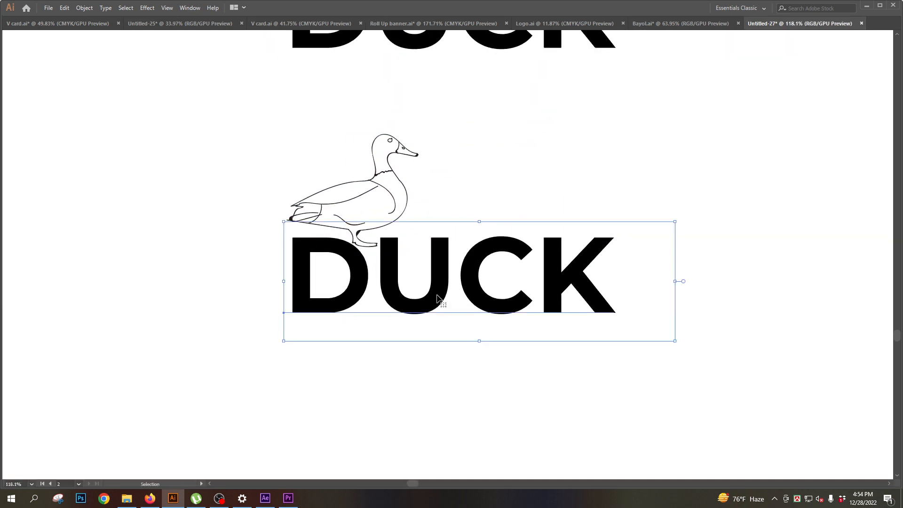
ctrl+click(437, 298)
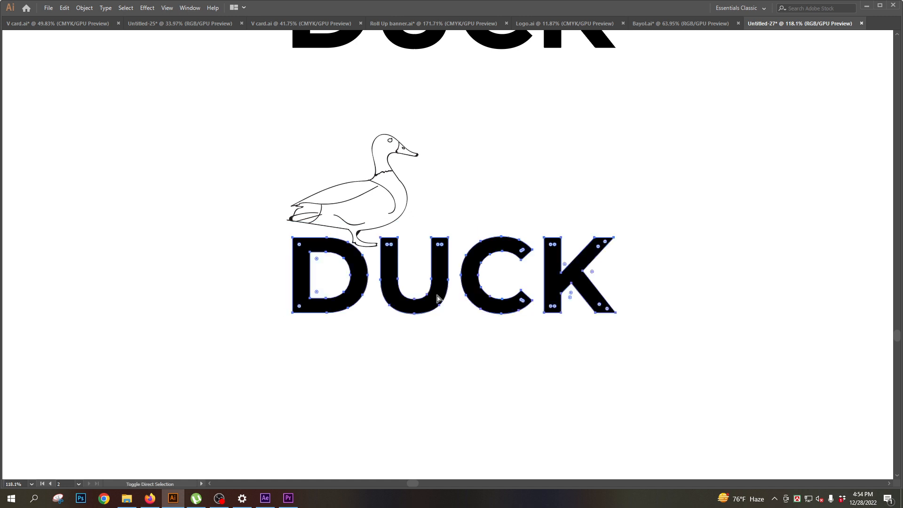
- Try moving the outlined letter D of the lower wordmark upward over the duck's legs
key(Tab)
click(28, 68)
key(Tab)
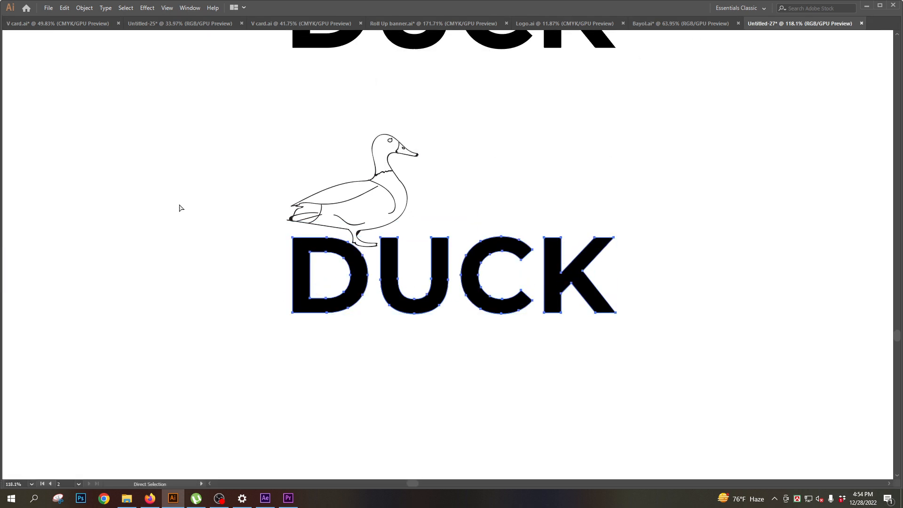
scroll(299, 218, up, 3)
click(372, 275)
drag(373, 281, 395, 213)
key(Tab)
key(v)
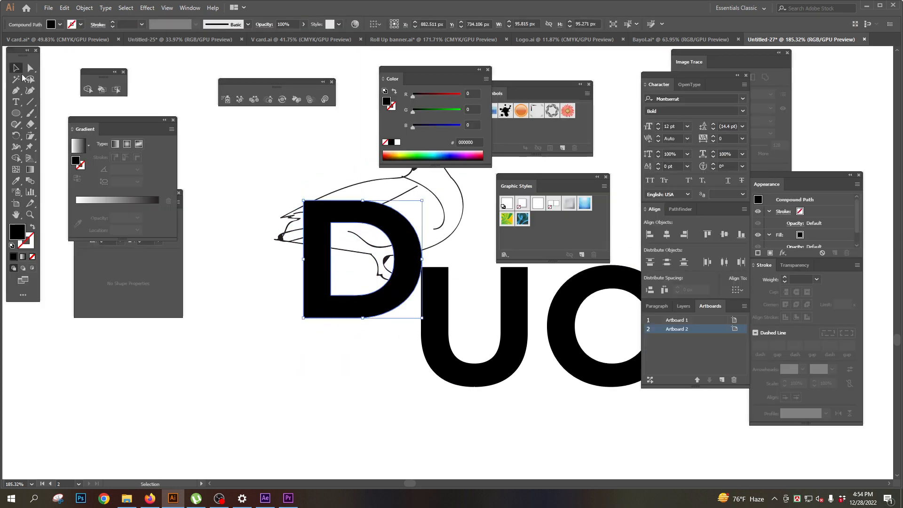
key(Tab)
- Undo the repositioning of the letter D in the lower wordmark
drag(430, 147, 455, 130)
key(a)
click(495, 206)
drag(494, 207, 461, 208)
drag(411, 210, 377, 260)
drag(394, 264, 478, 323)
drag(406, 281, 266, 290)
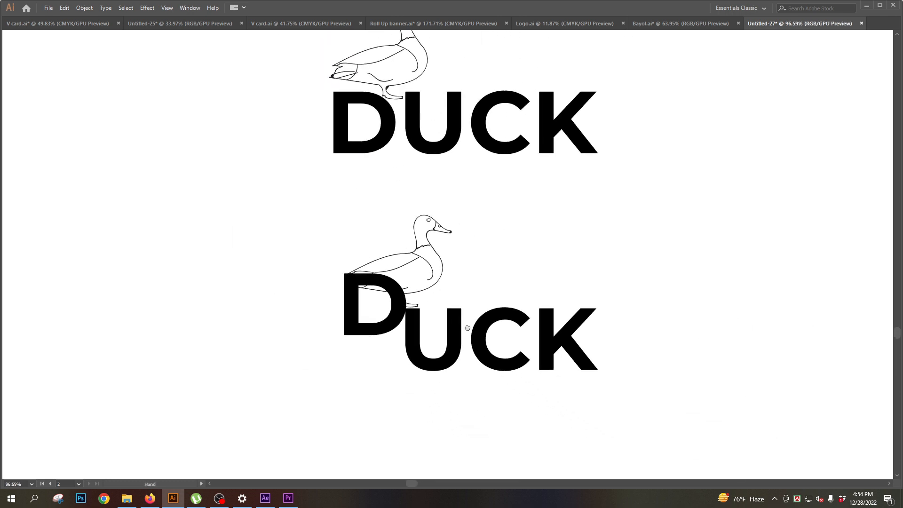
drag(477, 320, 486, 385)
key(ctrl+z)
key(ctrl+z)
click(540, 288)
- Rotate only the letter C of the lower wordmark counterclockwise so that its opening faces upward
key(v)
click(481, 346)
key(Tab)
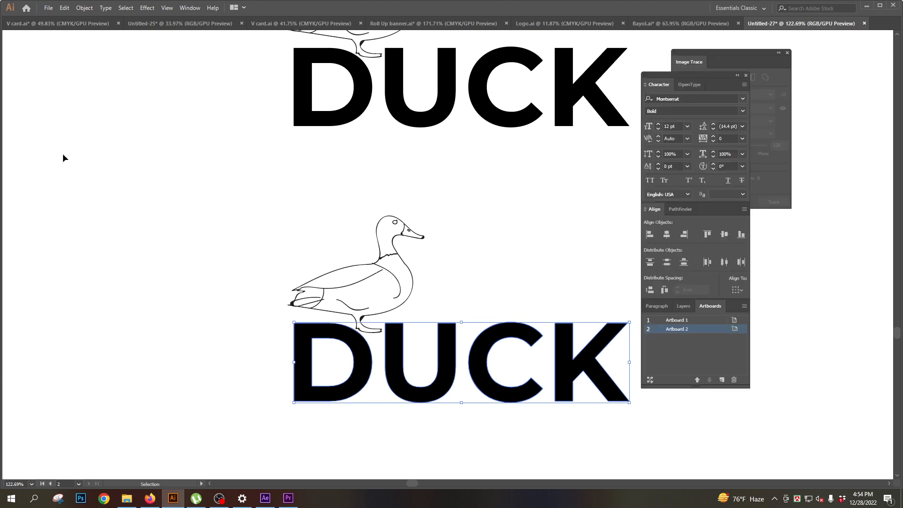
click(29, 70)
key(Tab)
click(458, 361)
click(481, 346)
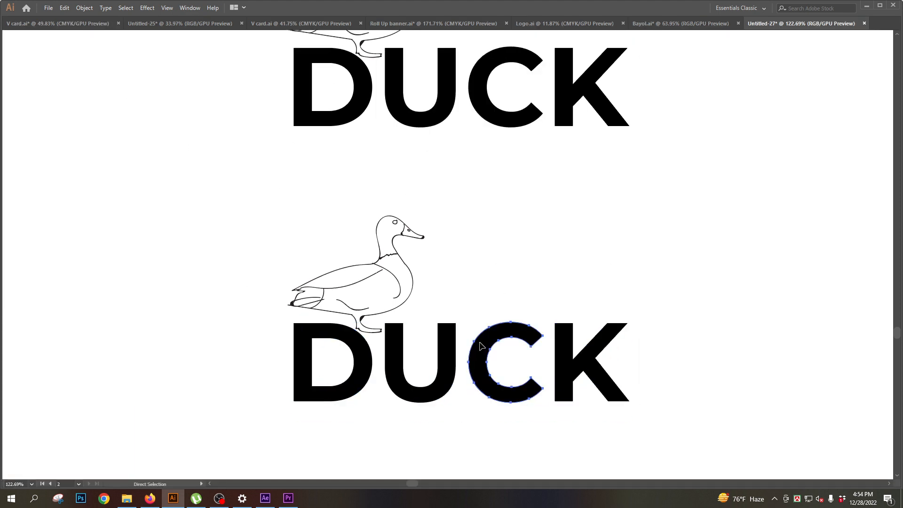
scroll(514, 365, up, 3)
key(Tab)
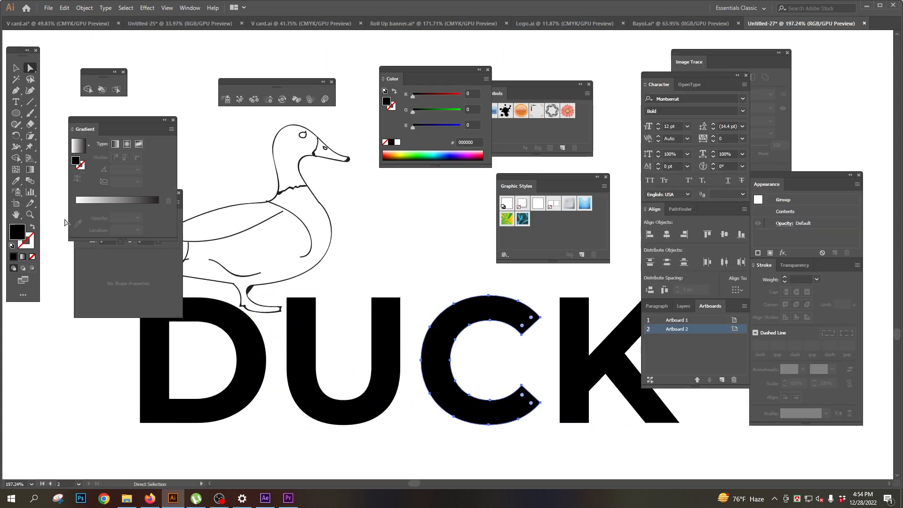
click(16, 136)
key(Tab)
drag(559, 288, 447, 233)
key(a)
click(536, 250)
- Turn the letter C of the lower wordmark until its opening points to the upper right
drag(478, 292, 450, 316)
drag(449, 250, 438, 312)
drag(441, 311, 388, 334)
drag(349, 273, 366, 344)
drag(365, 344, 389, 303)
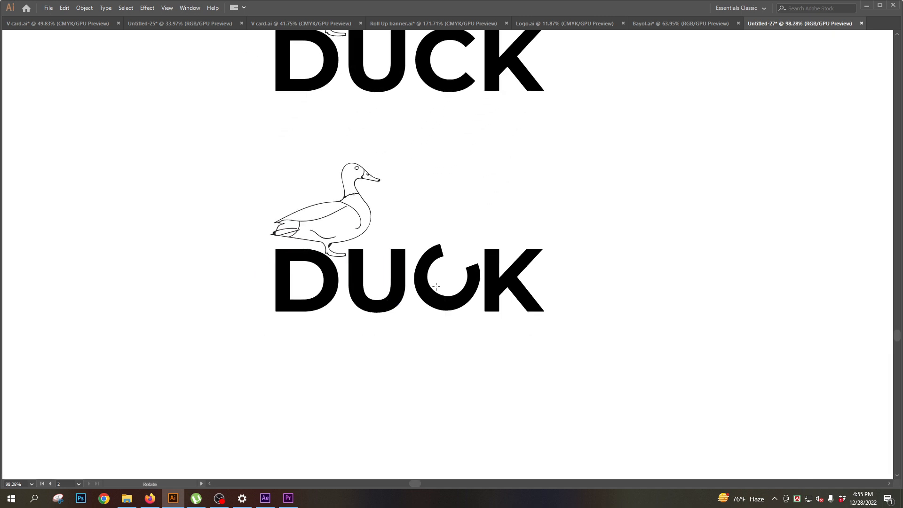
- Recolour the rotated letter C of the lower wordmark with a dark navy blue fill
key(Tab)
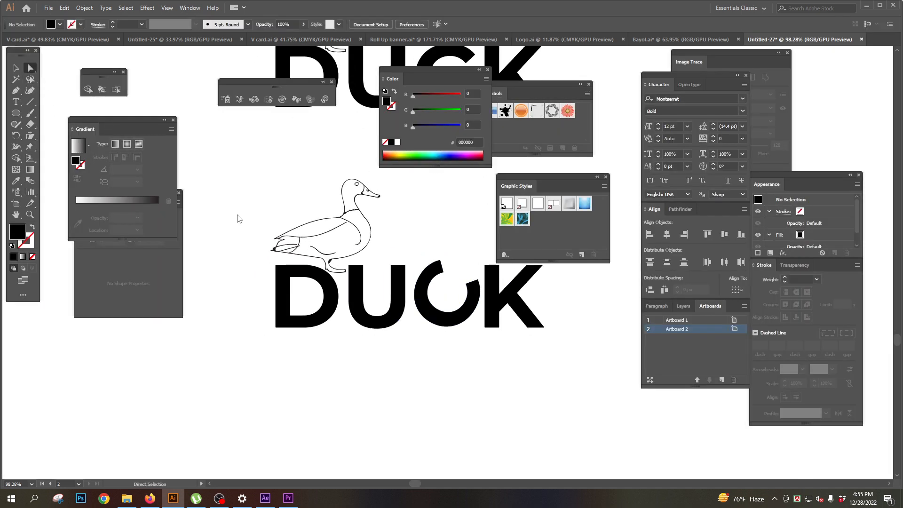
key(Tab)
click(427, 295)
key(Tab)
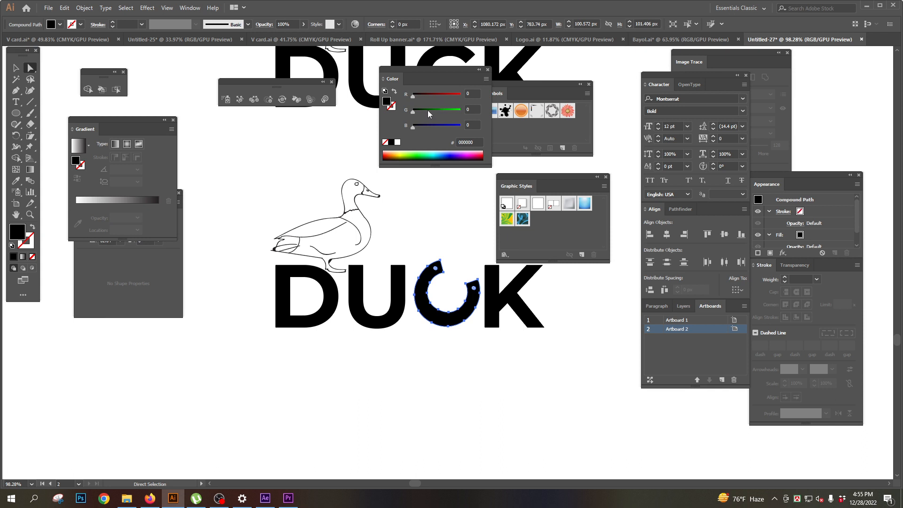
drag(429, 128, 430, 128)
- Fill the letter D of the lower wordmark with orange FF5600
click(327, 300)
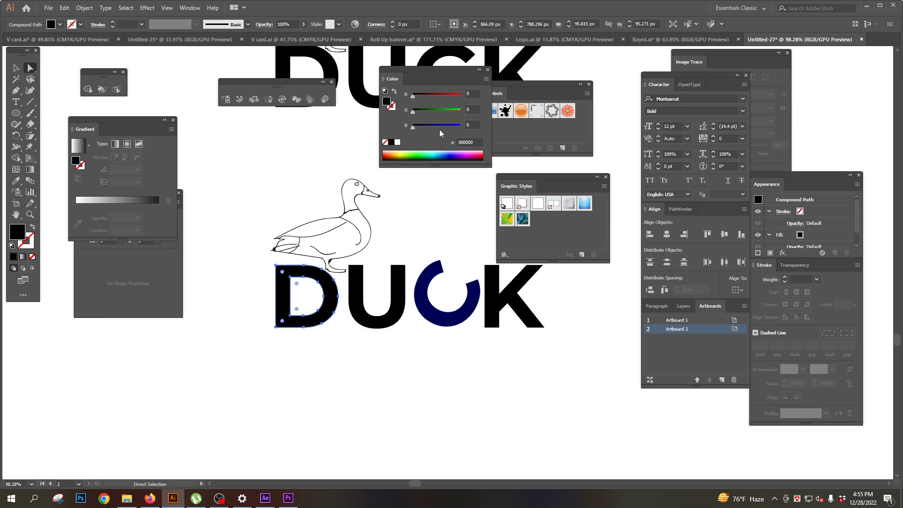
mouse_move(435, 96)
mouse_down()
mouse_move(462, 96)
mouse_move(429, 109)
mouse_up()
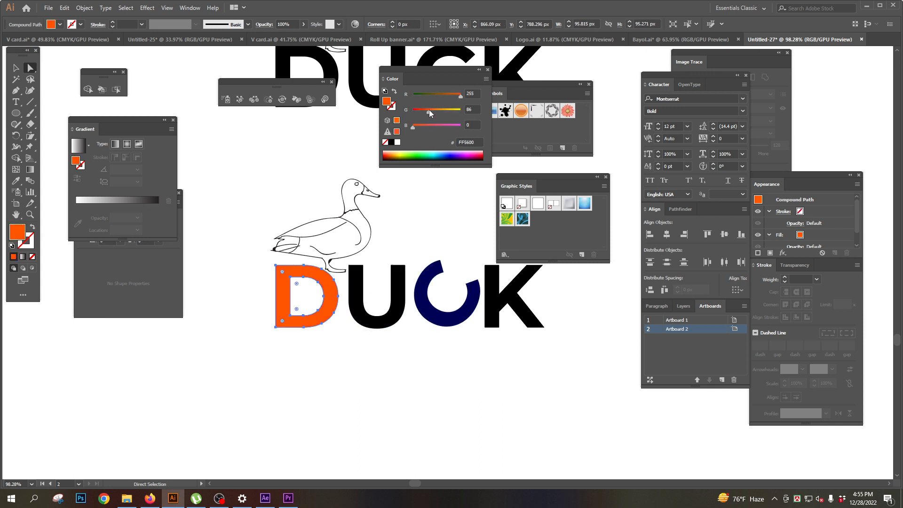
key(Tab)
click(471, 351)
- Compare the original black duck logo with the customised coloured version below it on the artboard
key(z)
alt+click(450, 227)
alt+click(450, 227)
alt+click(450, 227)
drag(429, 274, 466, 264)
drag(466, 263, 362, 264)
drag(451, 282, 425, 295)
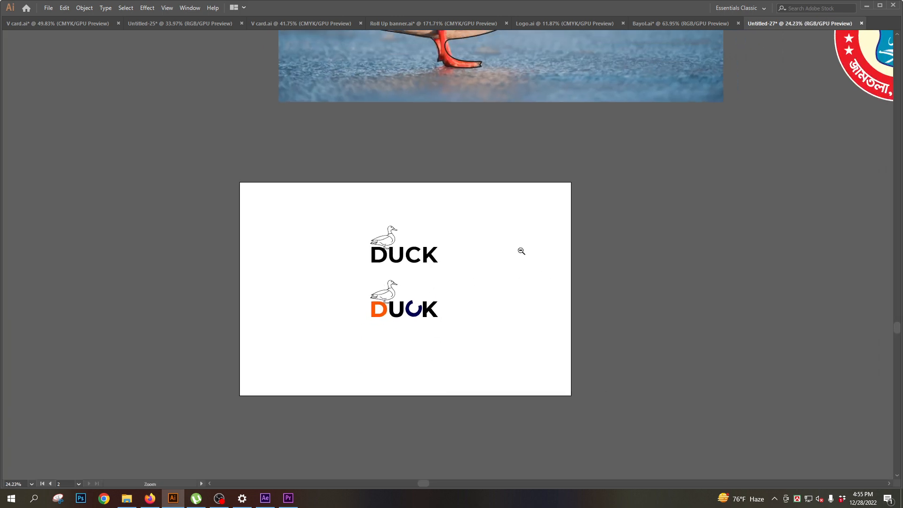
drag(521, 251, 683, 346)
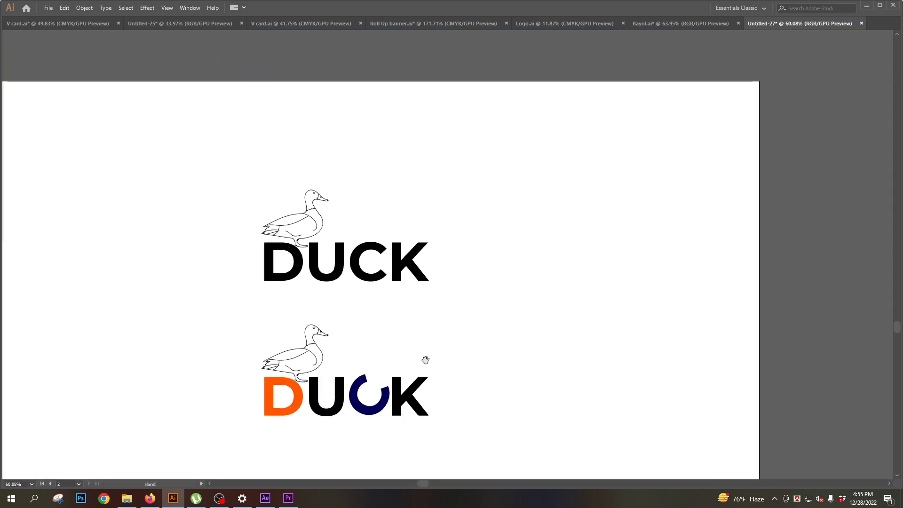
drag(395, 367, 491, 318)
drag(462, 273, 490, 314)
drag(445, 290, 369, 285)
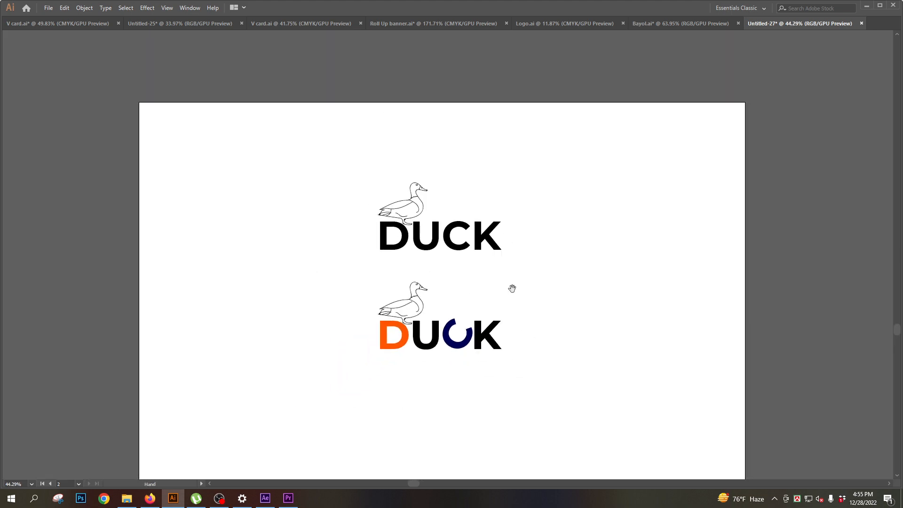
- Go back to the list of logo types and examine the Circle Logo entry
drag(469, 277, 383, 348)
drag(457, 129, 427, 348)
drag(401, 236, 316, 235)
drag(424, 154, 385, 206)
drag(498, 149, 672, 247)
drag(541, 198, 456, 222)
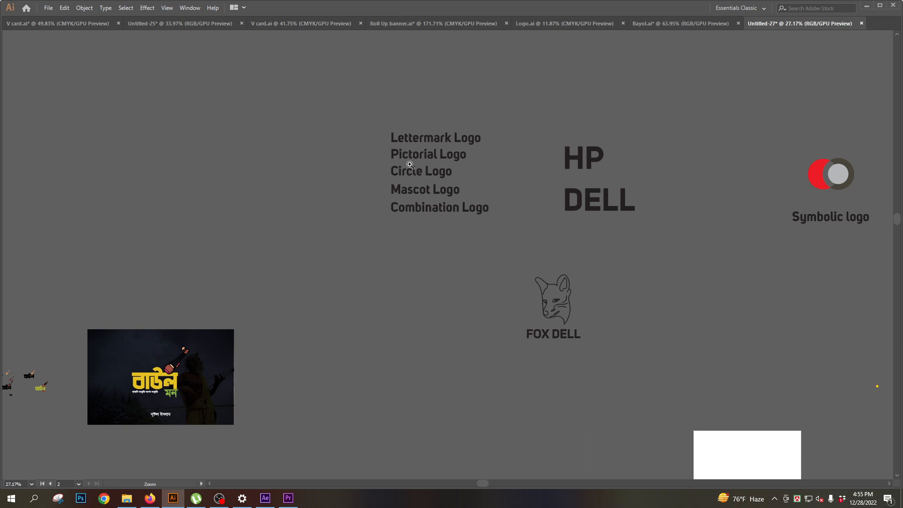
drag(410, 165, 385, 176)
drag(393, 94, 419, 175)
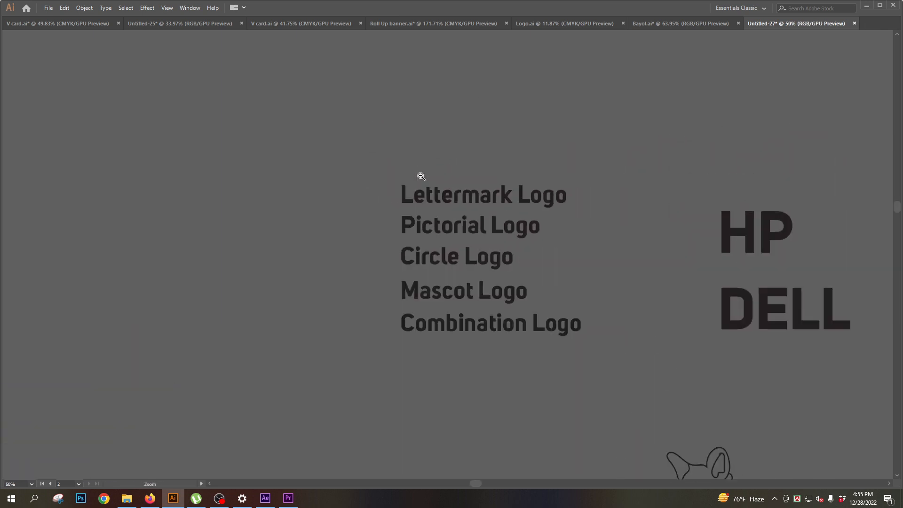
- Find the red circular emblem beside the duck photo and examine its ring, curved lettering and shield
drag(394, 256, 330, 263)
drag(454, 452, 467, 335)
drag(400, 336, 360, 339)
drag(355, 441, 380, 326)
drag(373, 364, 405, 155)
drag(519, 282, 260, 154)
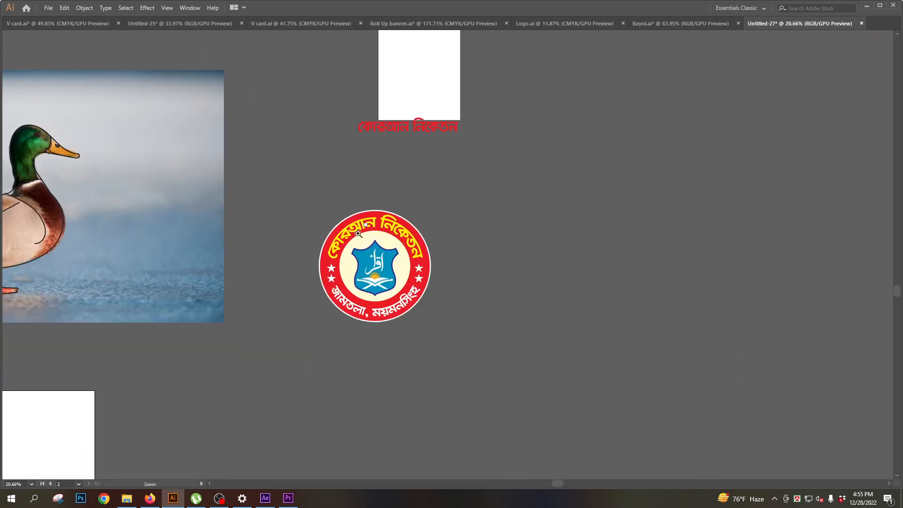
drag(385, 262, 471, 314)
drag(343, 261, 353, 227)
drag(353, 227, 374, 264)
drag(412, 290, 326, 275)
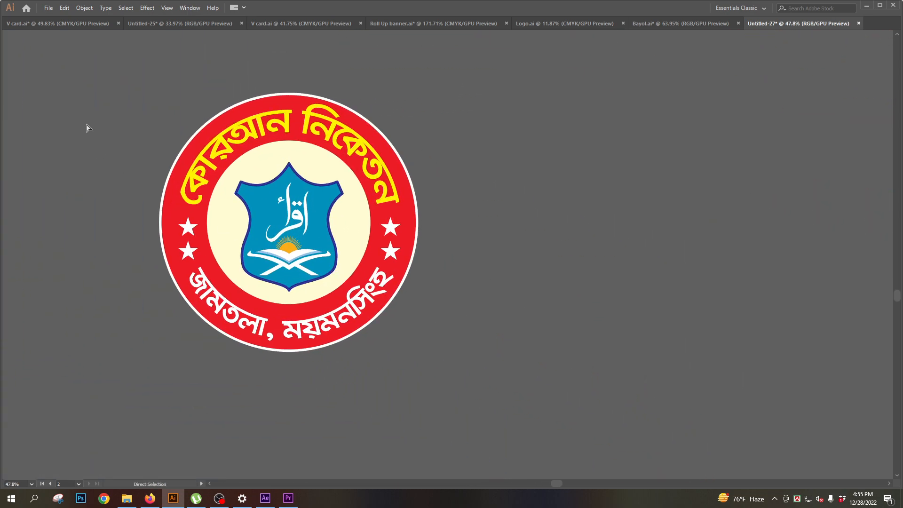
- Draw an orange circle with the Ellipse tool in the empty space to the right of the circular emblem
key(Tab)
key(l)
key(Tab)
mouse_move(612, 236)
mouse_down()
mouse_move(669, 300)
mouse_move(627, 241)
mouse_up()
drag(546, 169, 617, 218)
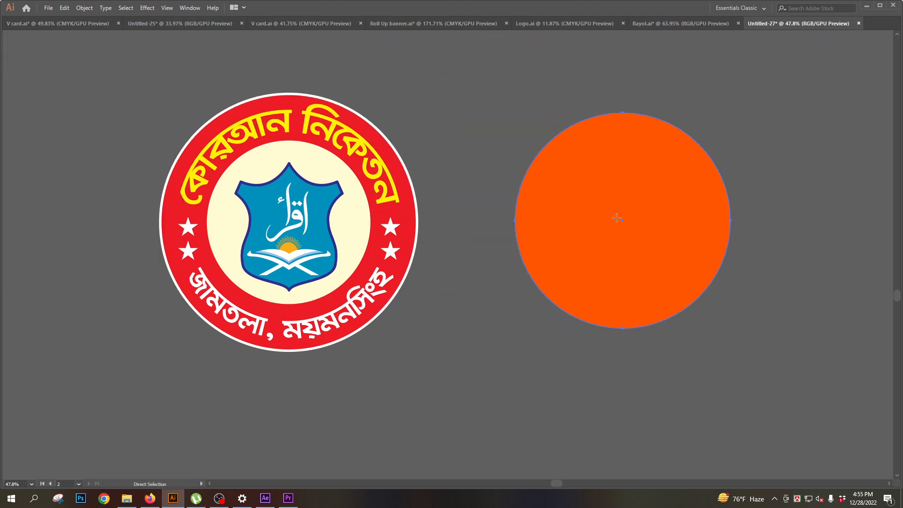
- Paste a copy of the orange circle in front and scale it from the centre to about 526 px
key(l)
click(86, 8)
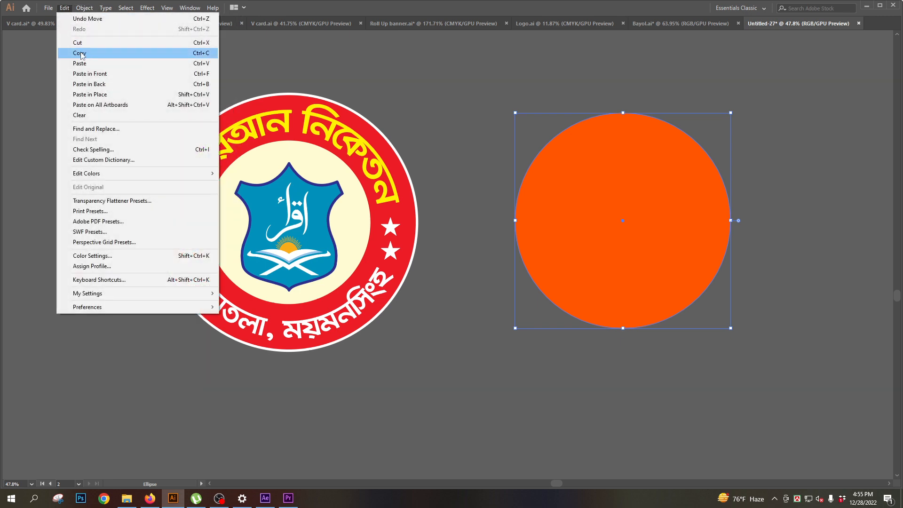
click(64, 9)
click(64, 9)
click(86, 75)
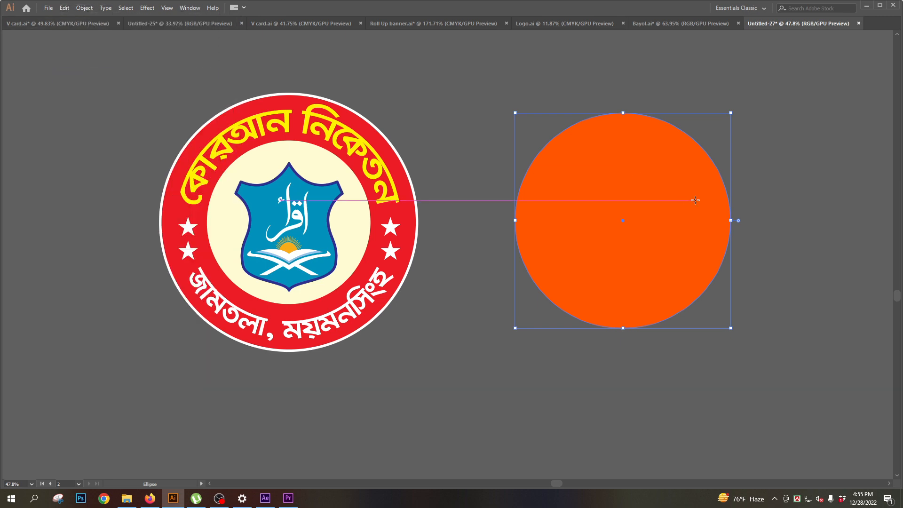
drag(732, 222, 708, 225)
- Change the inner circle's colour to dark red 5E0000 and swap it to a 1 pt stroke without a fill
key(Tab)
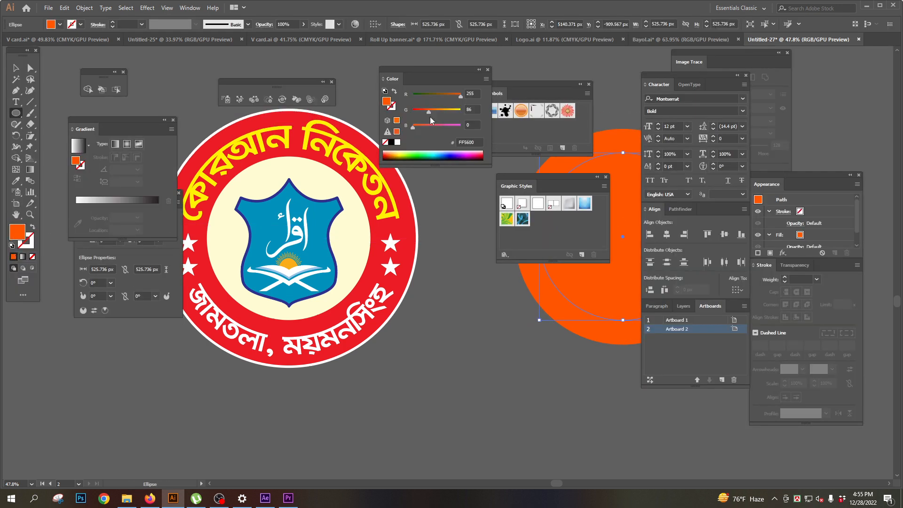
drag(428, 112, 407, 113)
drag(461, 97, 380, 125)
click(33, 226)
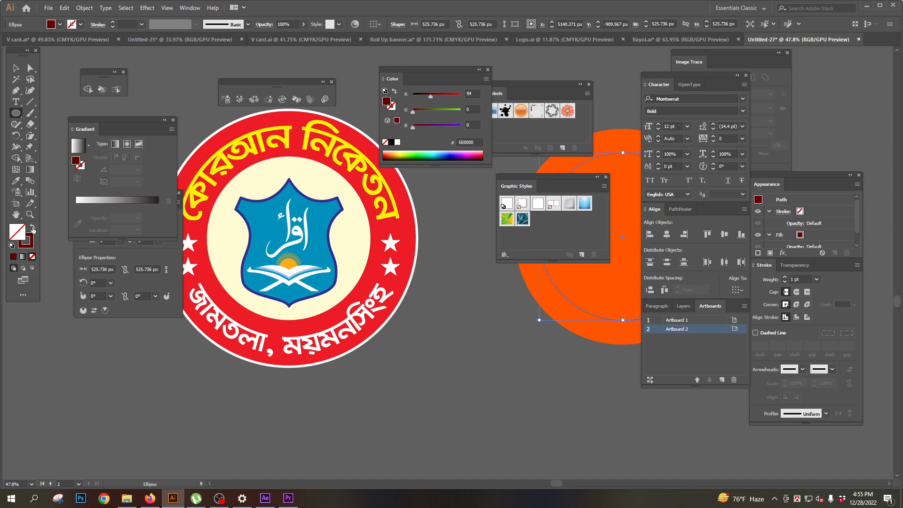
key(Tab)
ctrl+click(806, 193)
- Show the rulers and place a horizontal guide across the lower part of the concentric circles
drag(581, 203, 429, 209)
scroll(445, 205, up, 2)
key(Tab)
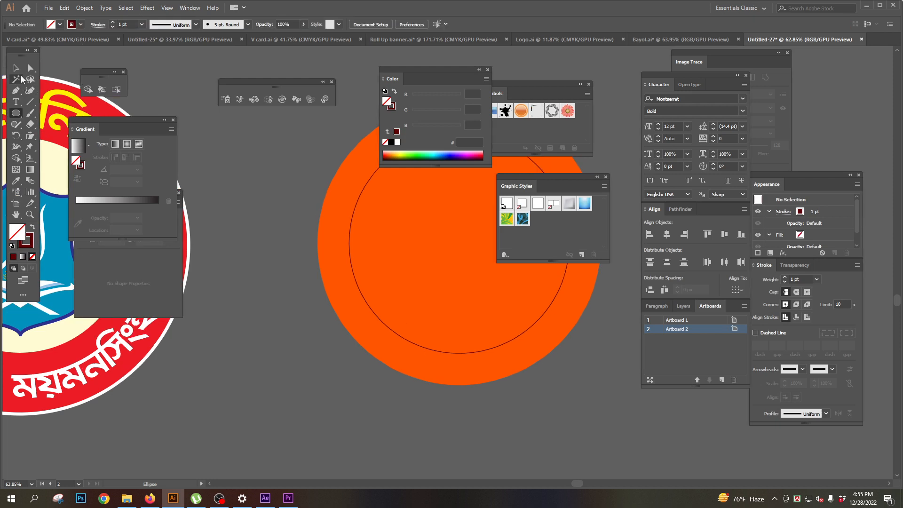
click(16, 66)
key(Tab)
click(473, 120)
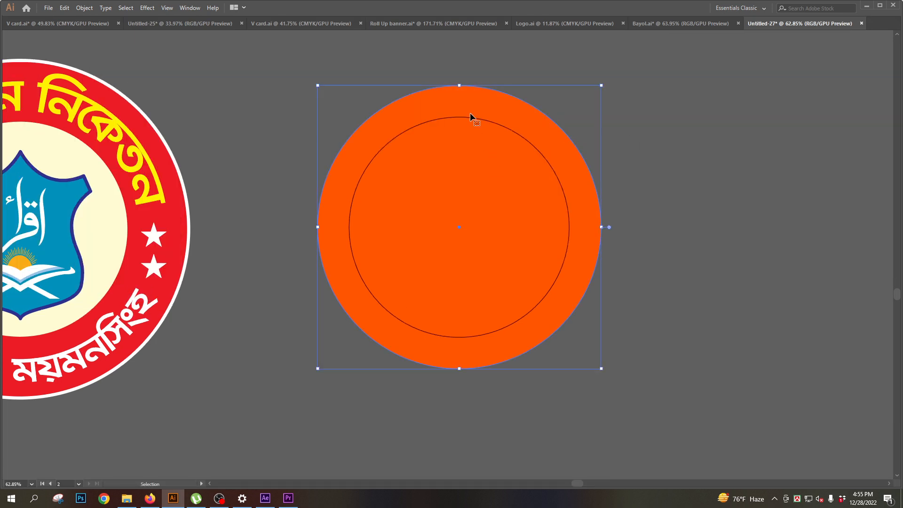
key(ctrl+r)
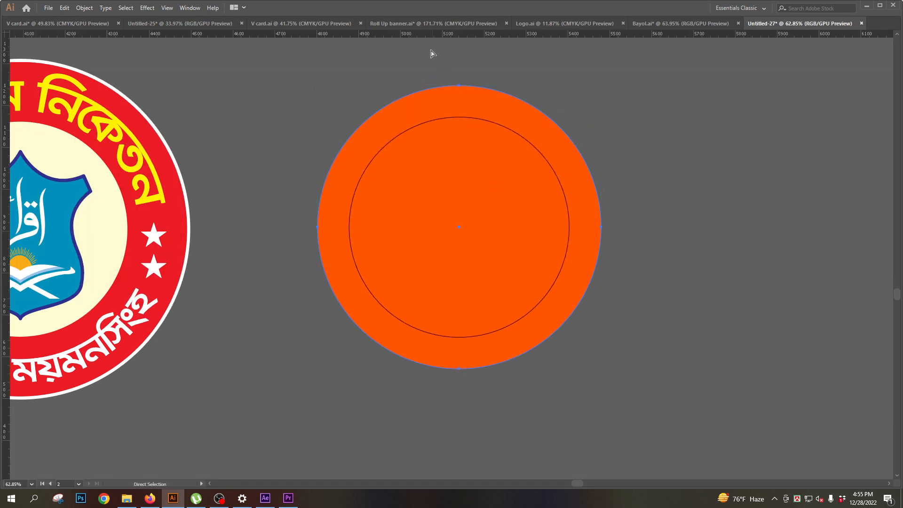
drag(422, 36, 423, 180)
drag(414, 296, 414, 296)
click(743, 378)
drag(397, 344, 401, 300)
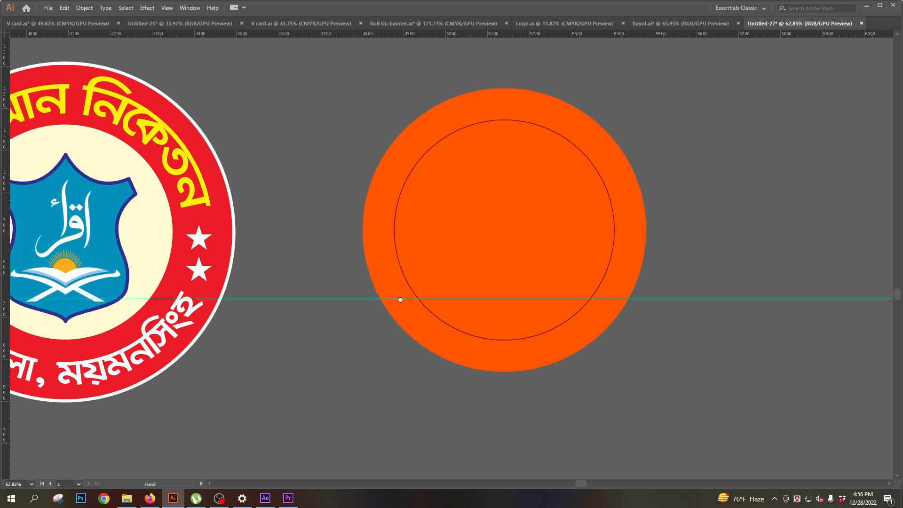
- Duplicate the outer orange circle in place and scale the copy from the centre to about 413 px
click(735, 135)
drag(417, 312, 500, 309)
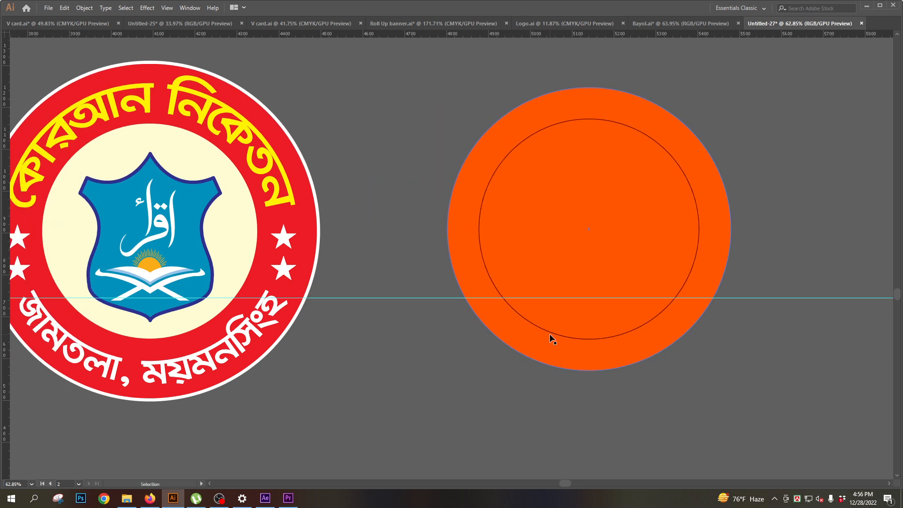
click(444, 368)
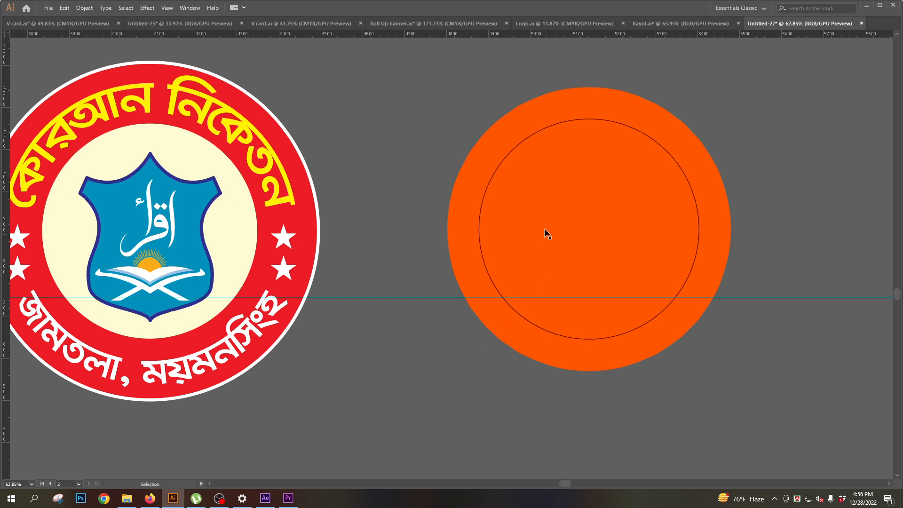
click(551, 216)
key(a)
key(v)
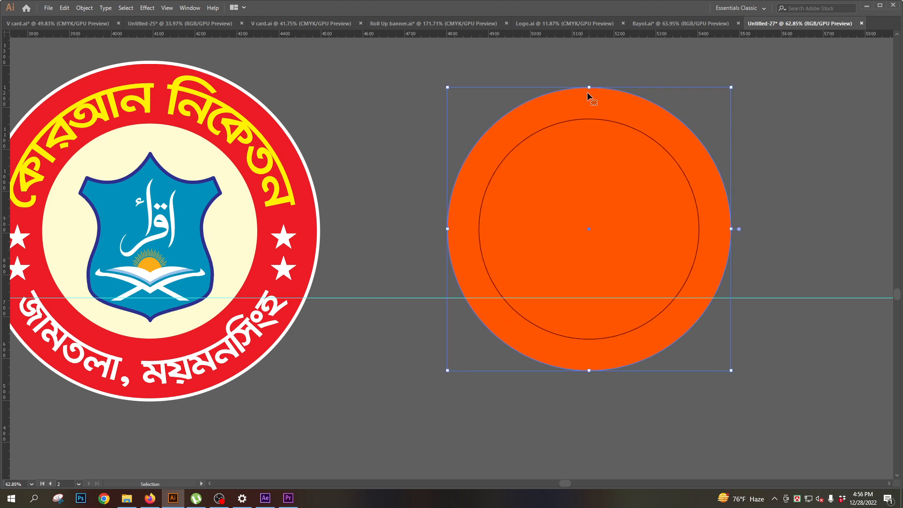
drag(589, 89, 588, 144)
- Recolour the smallest inner circle with a brown fill and deselect it
key(Tab)
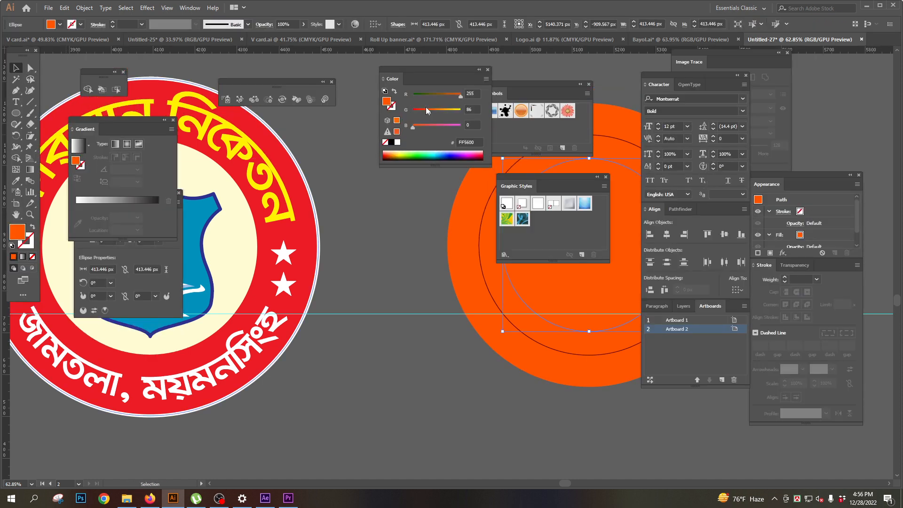
click(425, 110)
click(434, 95)
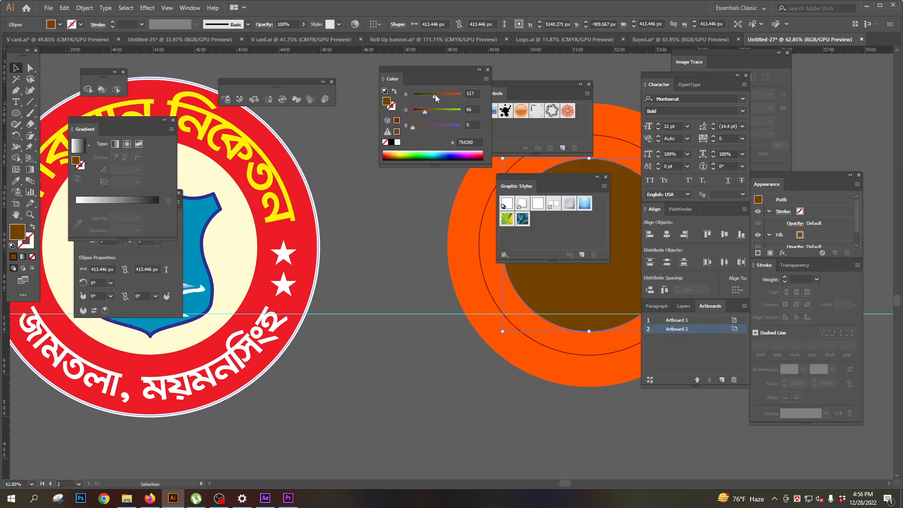
drag(440, 95, 441, 95)
key(Tab)
key(ctrl+shift+a)
- Enlarge the thin outlined circle slightly from its centre to sit midway in the orange ring
drag(495, 221, 443, 193)
click(428, 134)
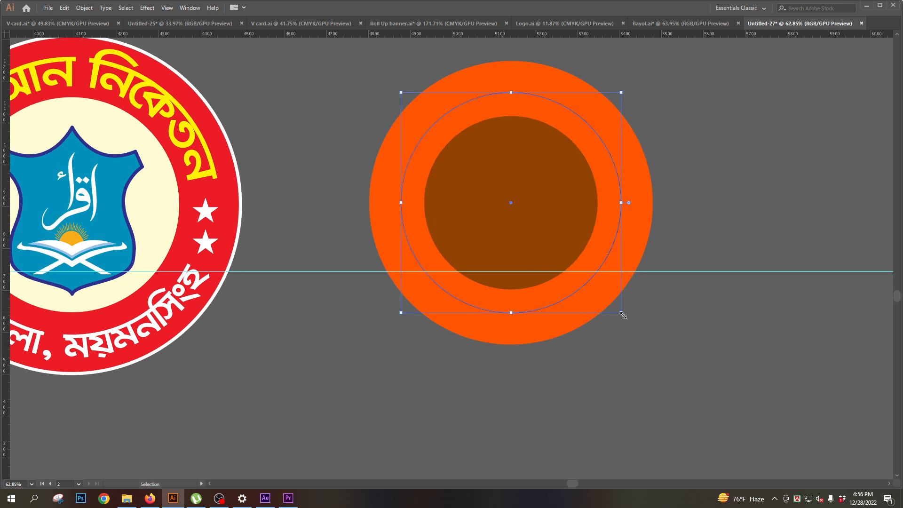
drag(623, 313, 626, 318)
key(ctrl+shift+a)
scroll(498, 240, down, 1)
drag(499, 244, 449, 266)
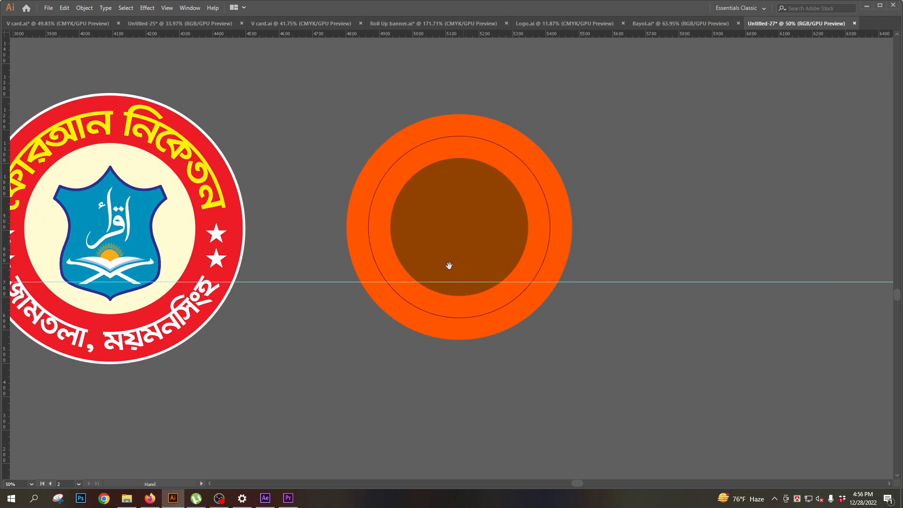
- Cut the thin outlined circle with the Scissors tool at both points where it crosses the horizontal guide
scroll(435, 251, up, 1)
drag(424, 306, 442, 293)
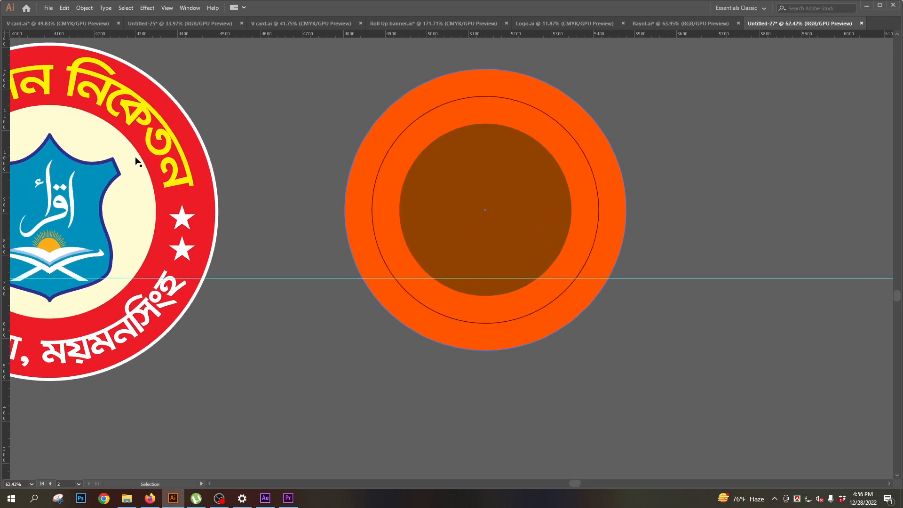
key(Tab)
mouse_move(30, 136)
mouse_down()
mouse_move(53, 146)
mouse_move(29, 128)
mouse_move(74, 135)
mouse_up()
click(394, 293)
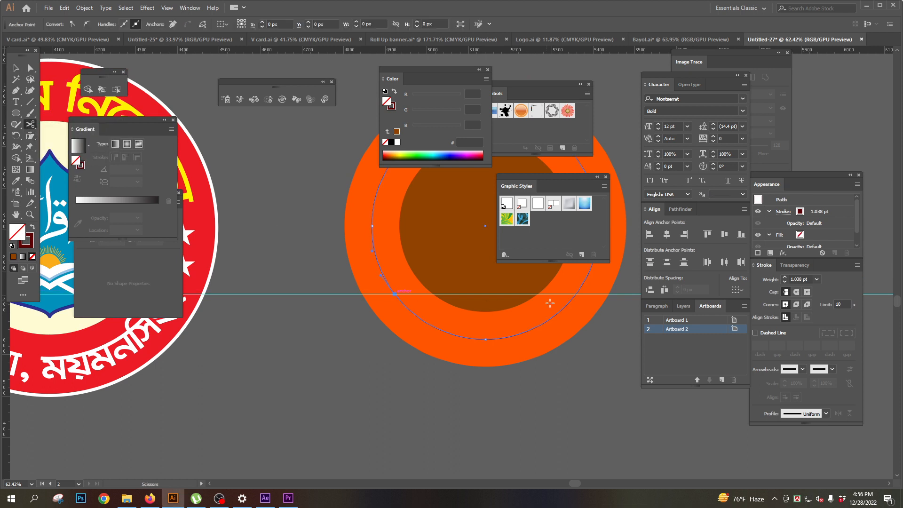
click(576, 295)
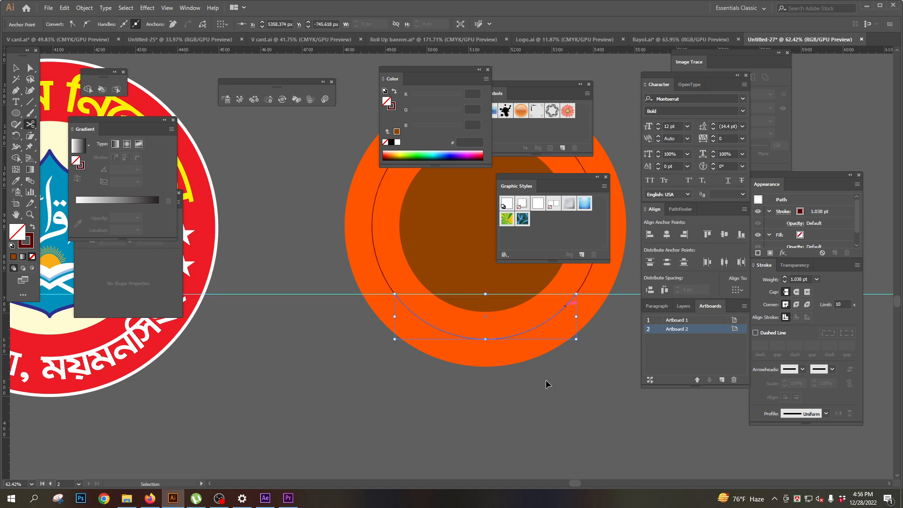
ctrl+click(540, 417)
- Add a second horizontal guide across the orange circle, a short distance above the existing guide
drag(451, 328, 420, 290)
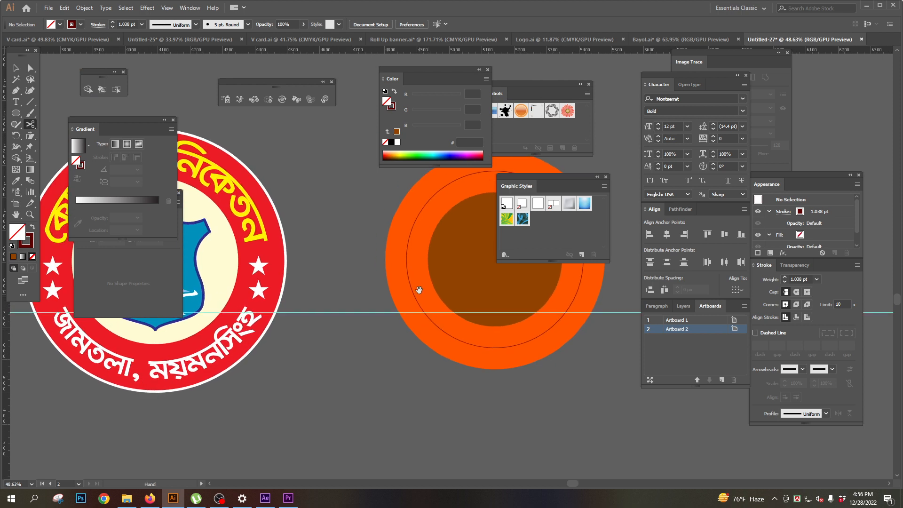
click(352, 107)
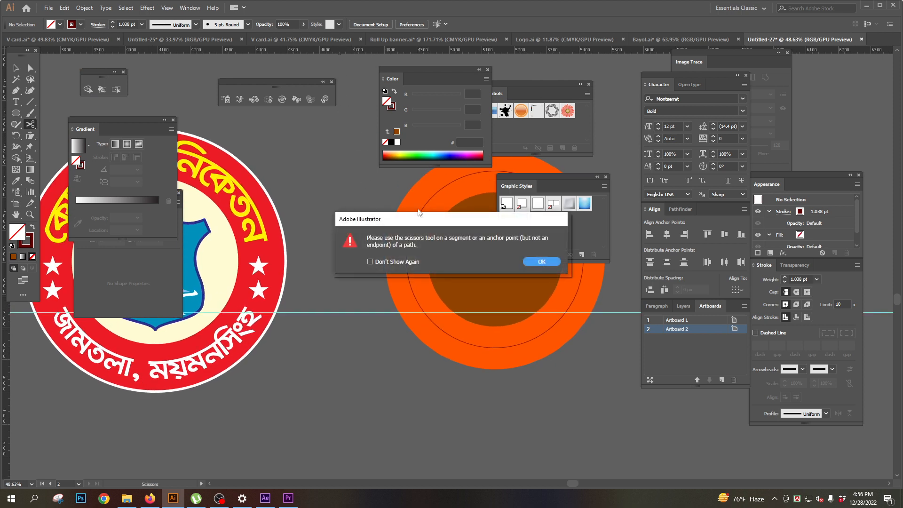
click(542, 265)
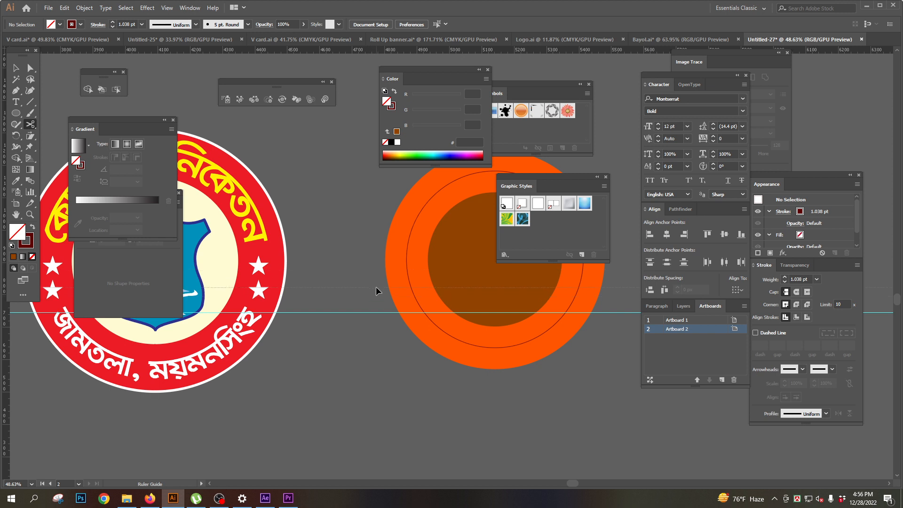
drag(380, 277, 381, 277)
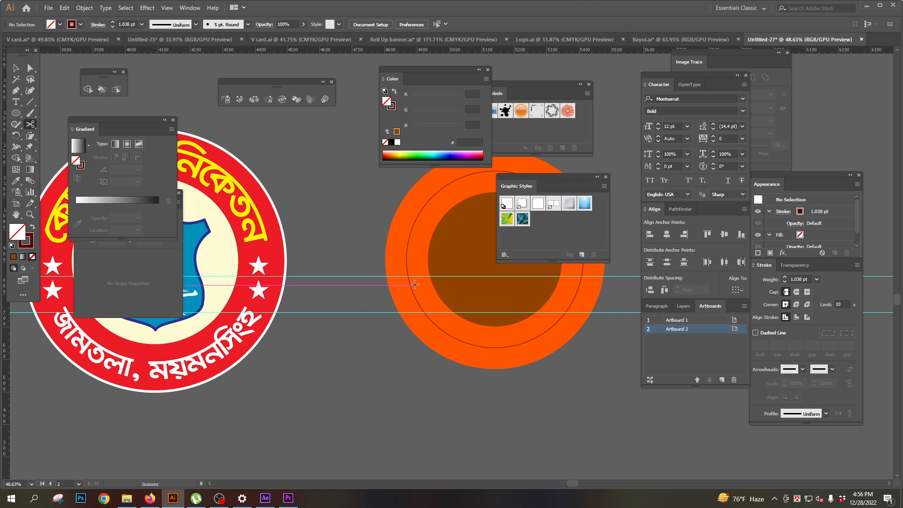
- Cut the thin outlined circle at both crossings with the upper guide and delete the two short segments between the guides
click(408, 277)
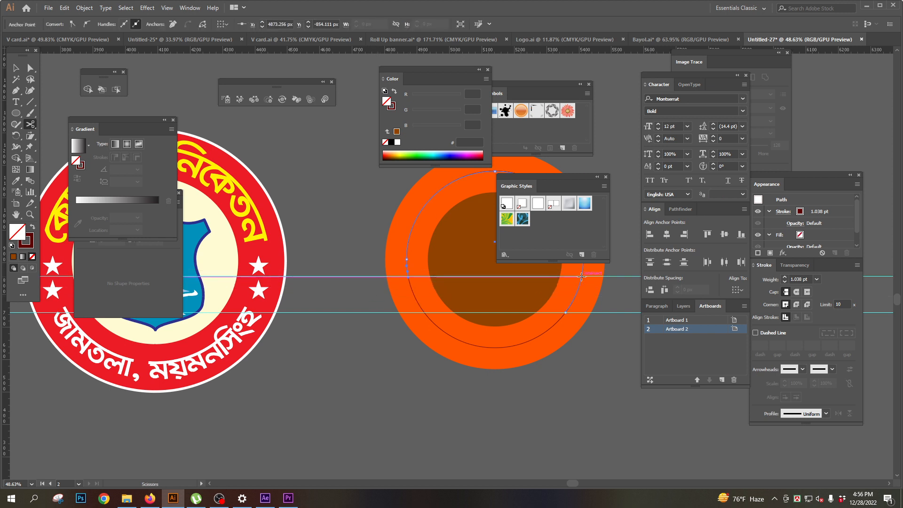
click(581, 277)
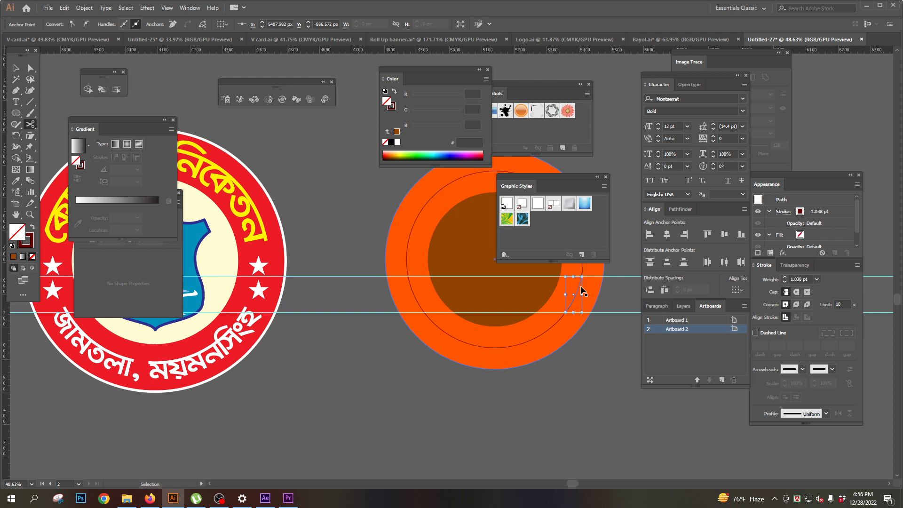
ctrl+shift+click(413, 295)
key(Delete)
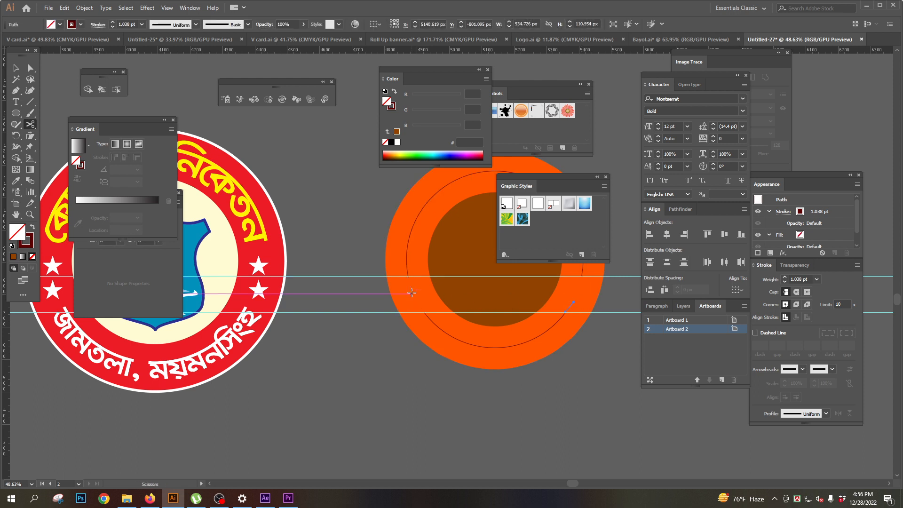
drag(313, 251, 249, 256)
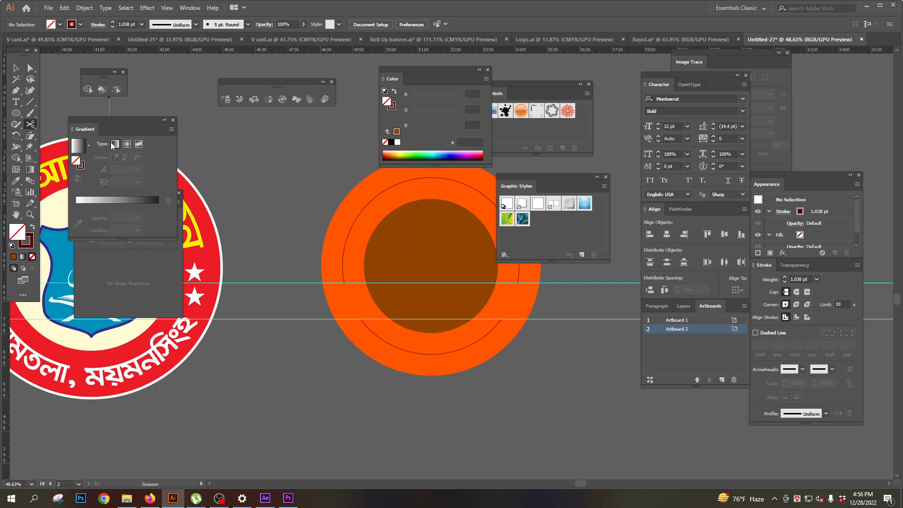
- Place the point text "CZVC" above the orange circle and enlarge it to 97.4 pt
key(t)
key(Tab)
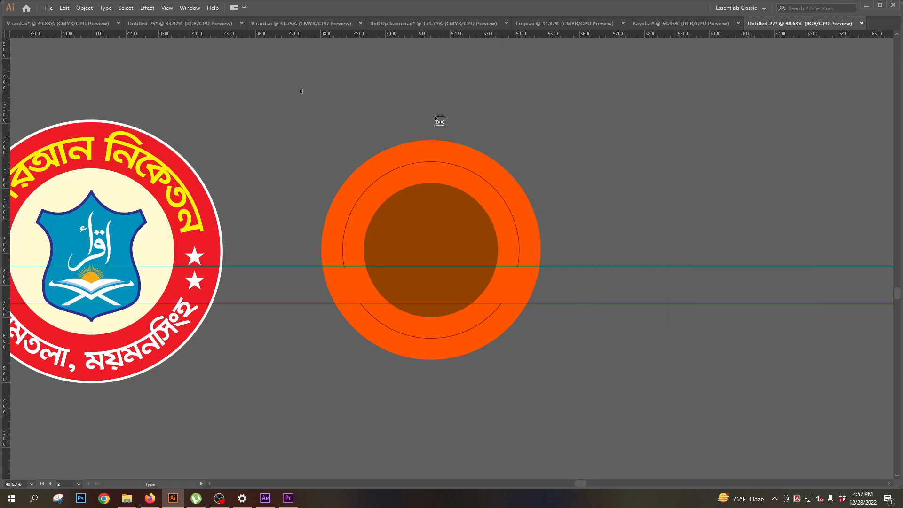
drag(312, 95, 531, 149)
drag(323, 119, 480, 96)
- Set the font of the "CZVC" text to SutonnyMJ Bold
double_click(480, 97)
key(ctrl+a)
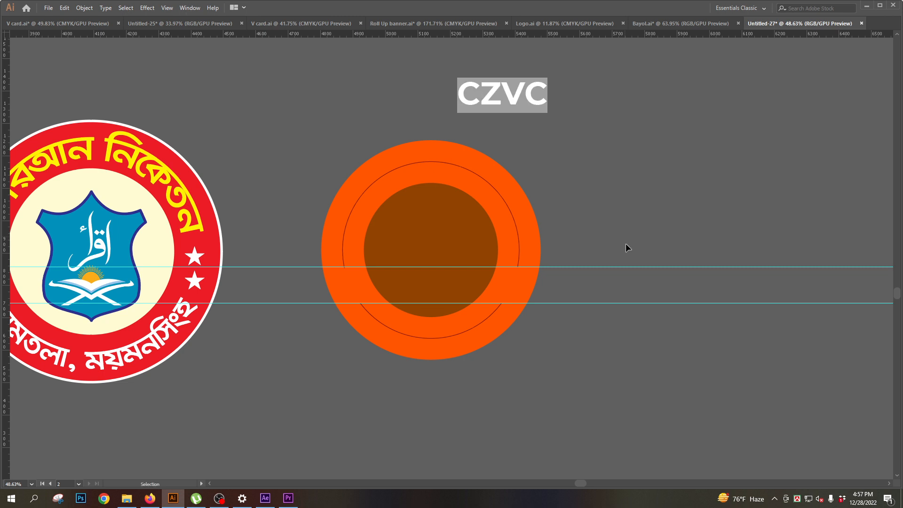
key(ctrl+t)
click(691, 96)
text(s)
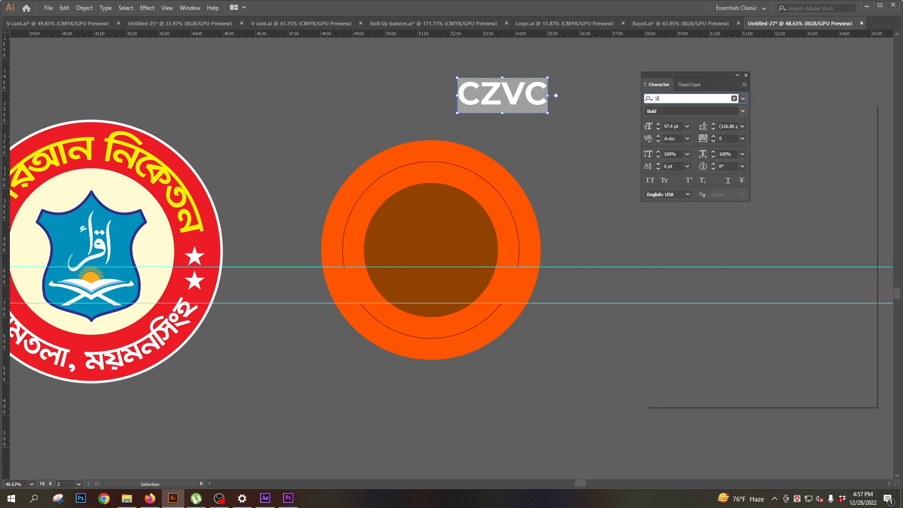
text(ut)
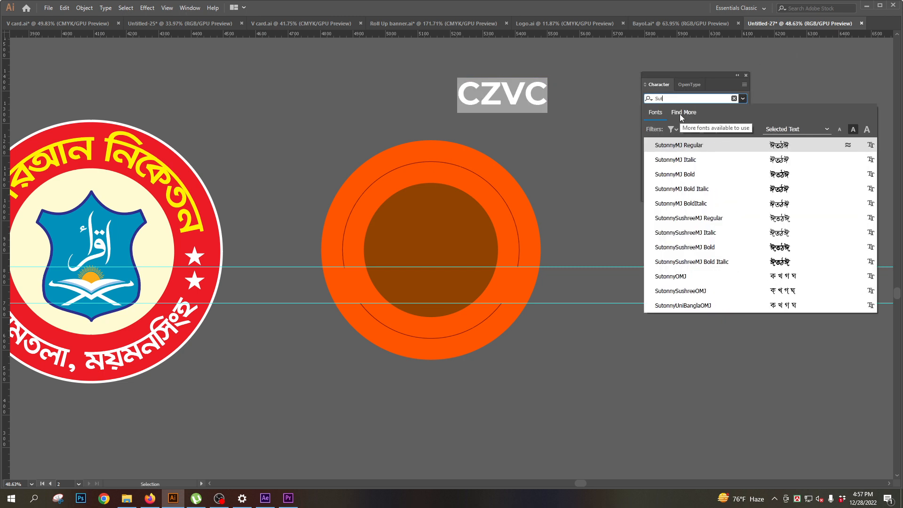
click(691, 175)
- Replace the placeholder text above the circle with "শিশু নিকেতন বিদ্যাপিঠ"
double_click(493, 96)
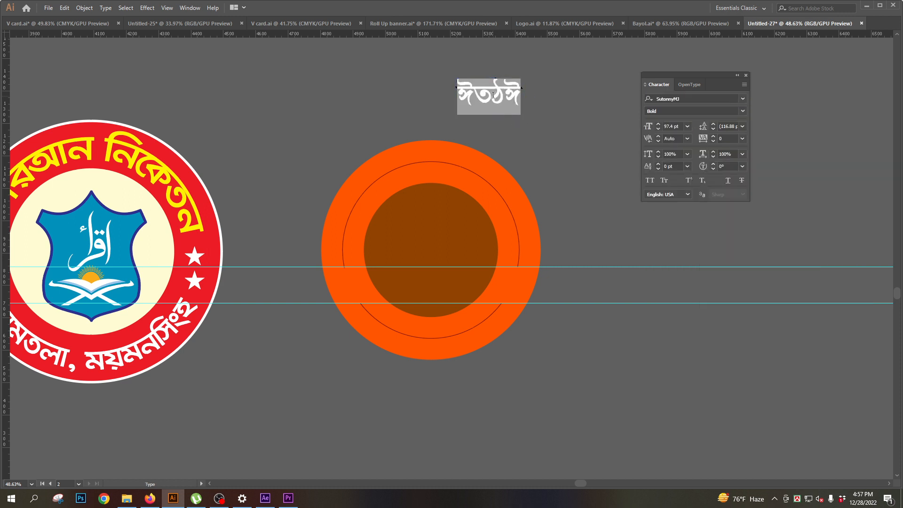
text(ফ)
key(BackSpace)
key(BackSpace)
key(Escape)
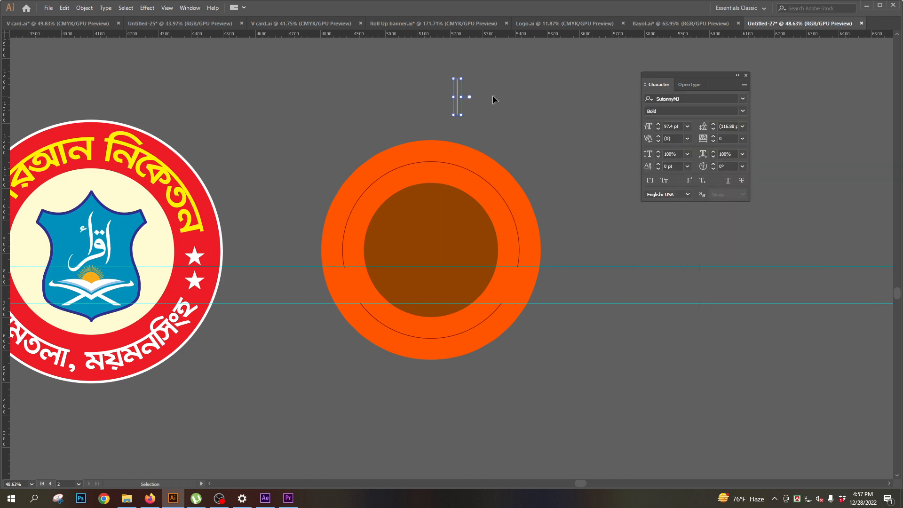
double_click(493, 95)
text(শি)
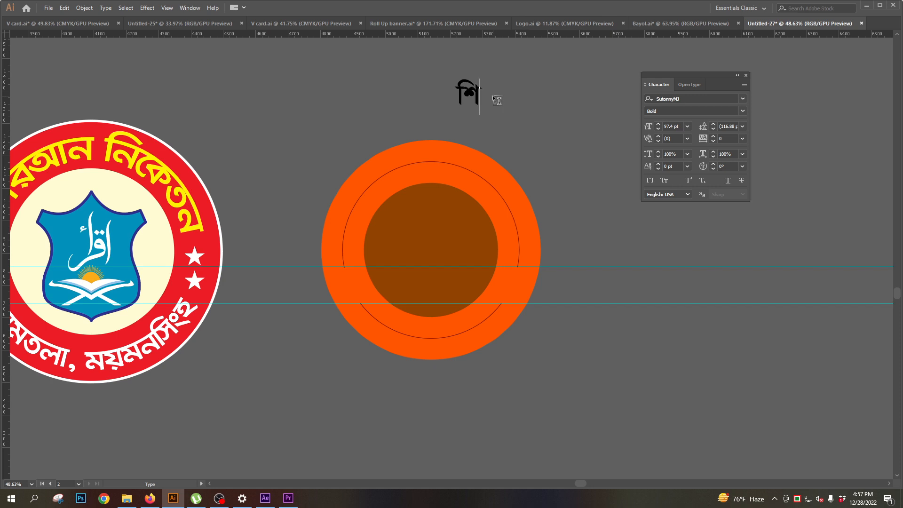
text(শু নিকেতস)
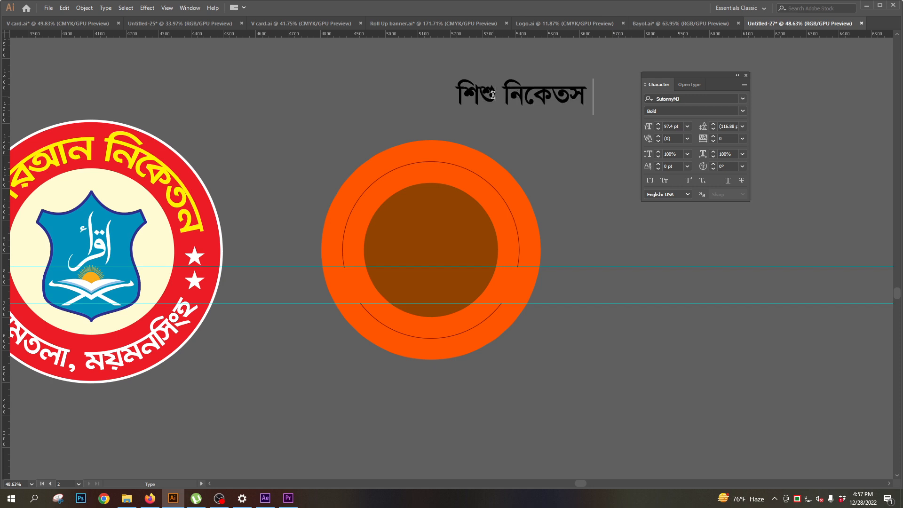
text(ন ি)
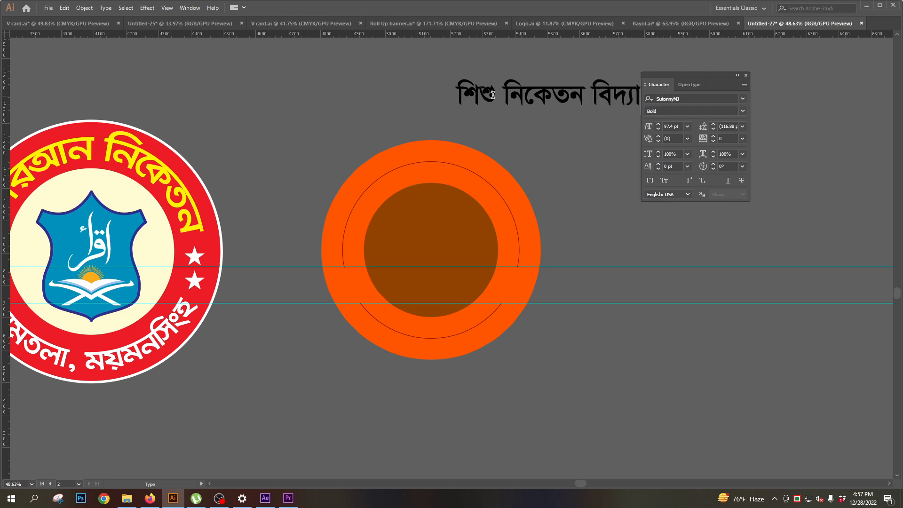
key(Escape)
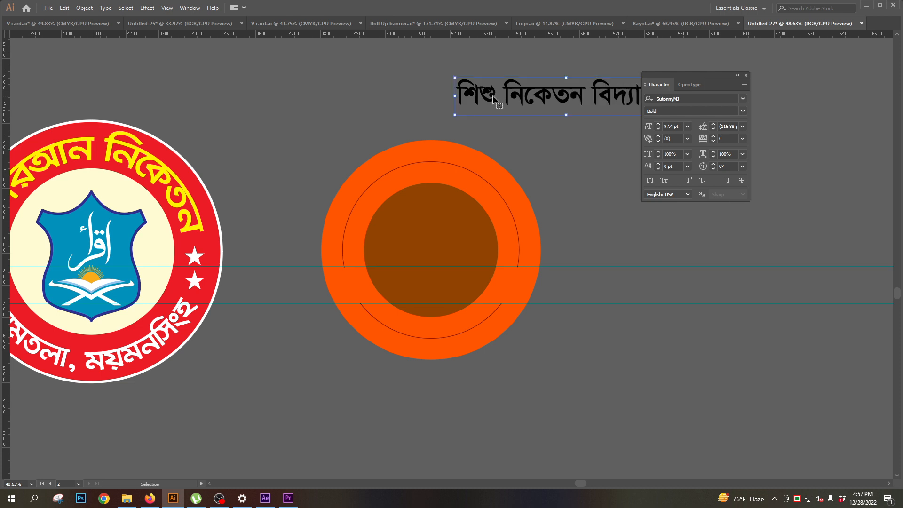
- Move the "শিশু নিকেতন বিদ্যাপিঠ" text so it sits centred above the orange circle and scale it up to 113.45 pt
drag(497, 97, 392, 106)
drag(431, 190, 414, 218)
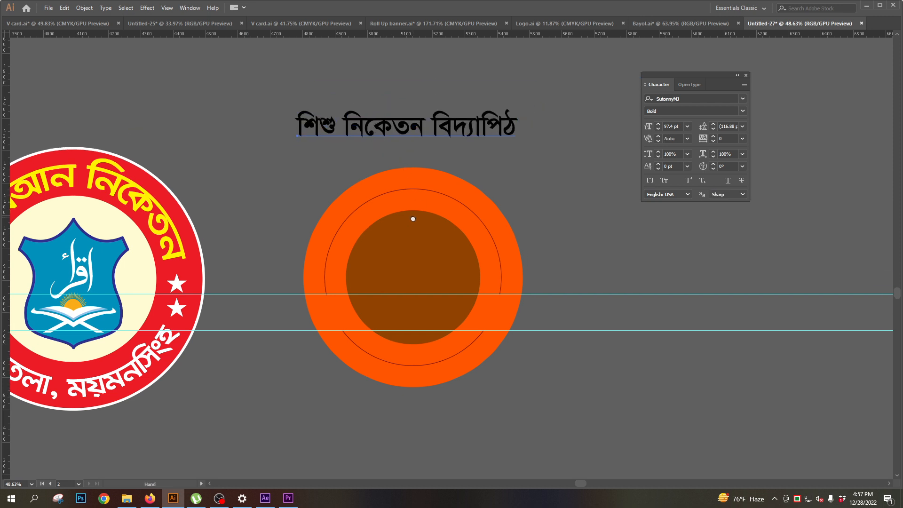
drag(521, 129, 541, 134)
drag(456, 180, 439, 129)
- Copy the heading text below the orange circle and change the copy's wording to "জামতলা ,ময়মনসিংহ"
drag(408, 99, 407, 378)
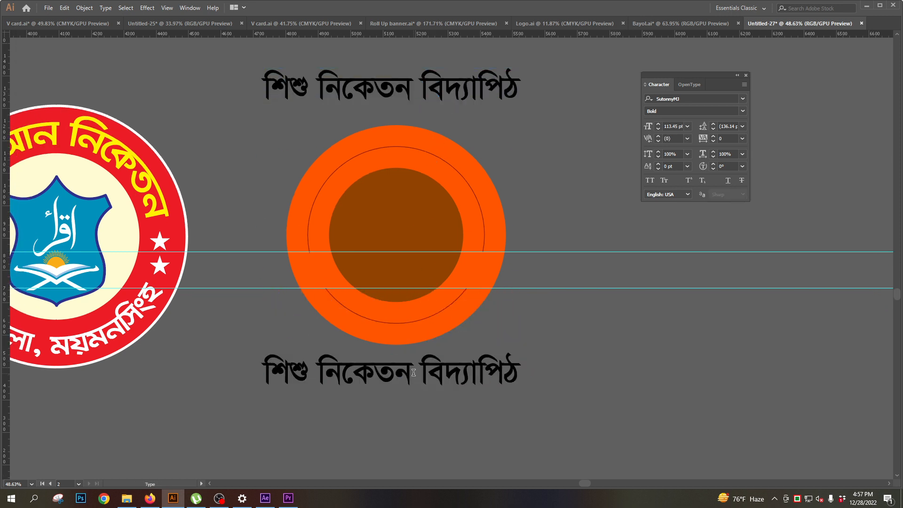
triple_click(414, 372)
text(জা)
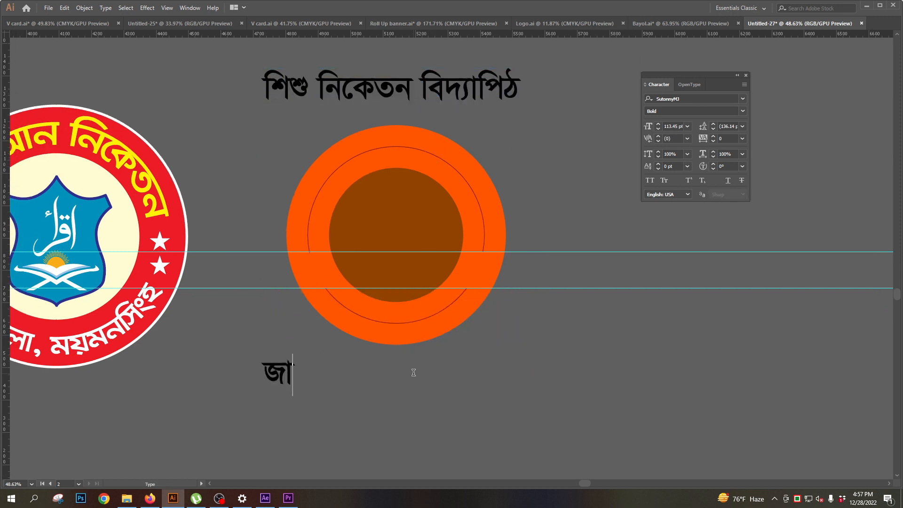
text(মতলা)
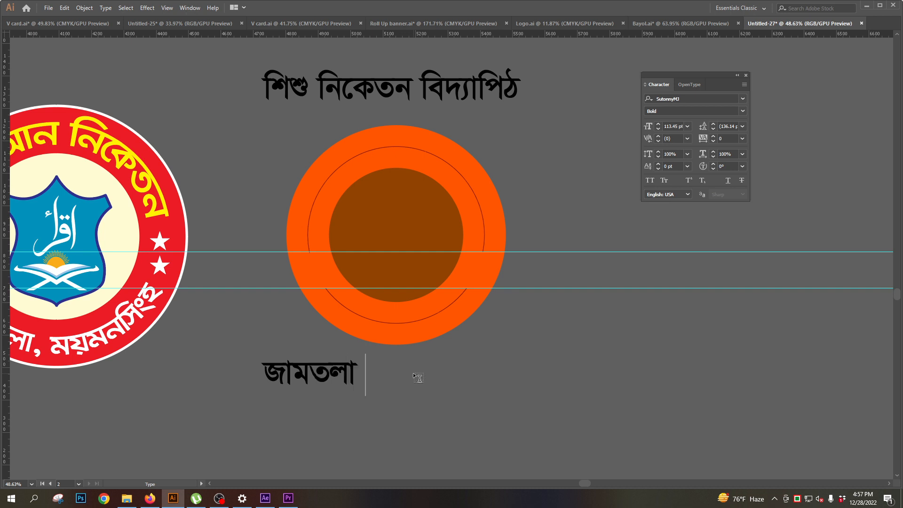
text( ময়ম)
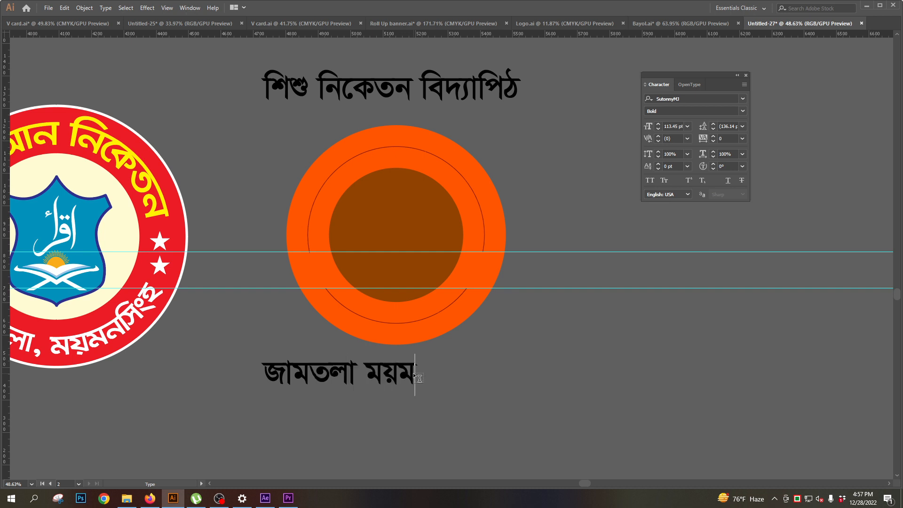
text(নসিং)
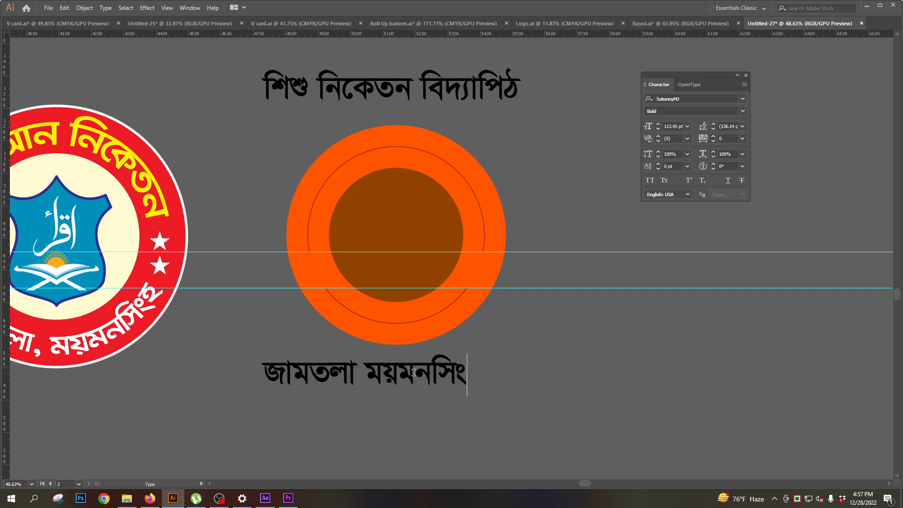
text(হ)
mouse_move(349, 367)
mouse_down()
mouse_move(366, 371)
mouse_move(354, 372)
mouse_up()
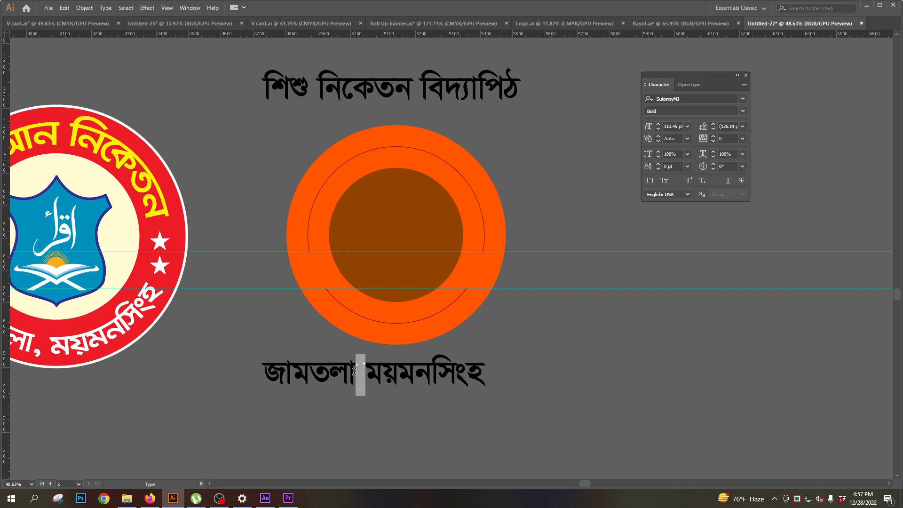
text(,)
key(Escape)
- Recolour both text lines white with RGB 255, 255, 255
click(382, 95)
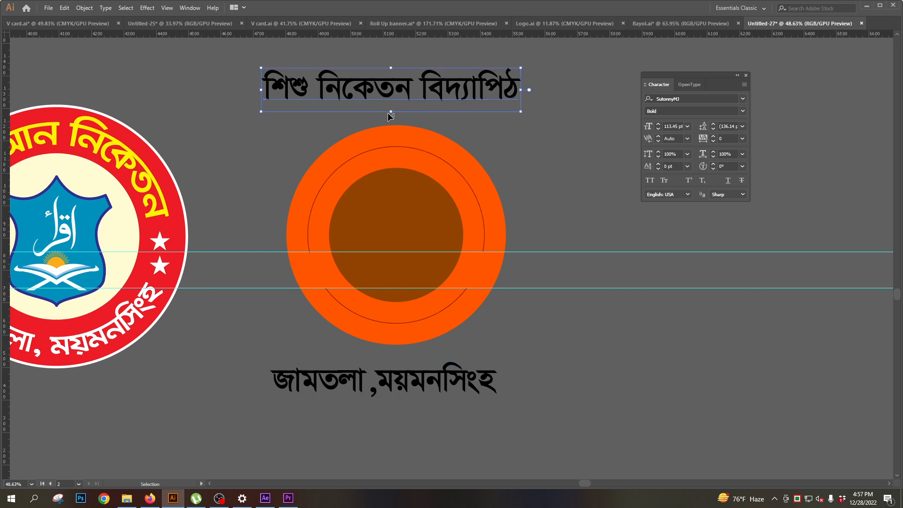
ctrl+shift+click(386, 392)
key(Tab)
drag(413, 111, 544, 126)
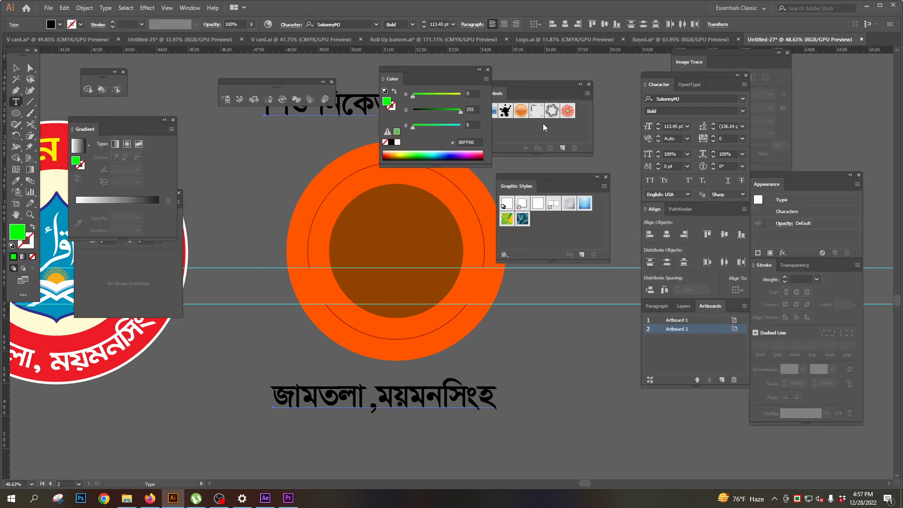
drag(413, 96, 490, 106)
drag(413, 127, 529, 135)
key(Tab)
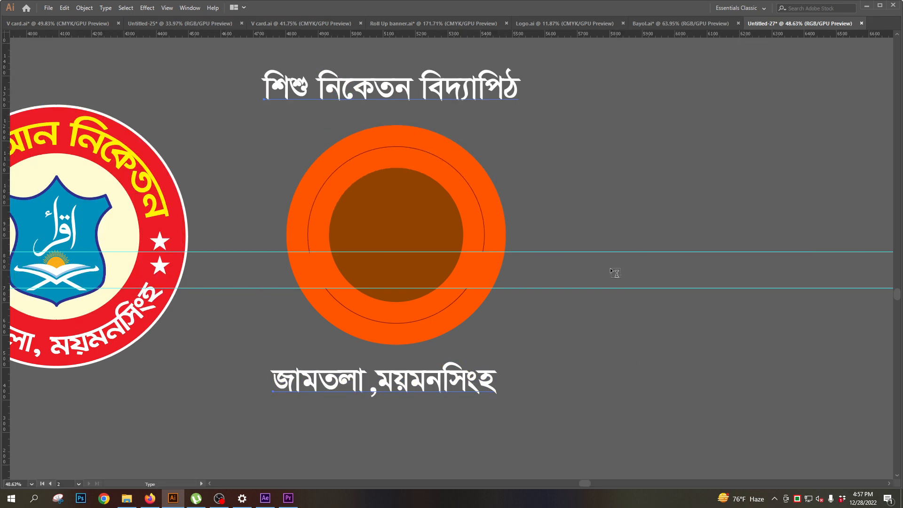
- Copy both text lines to the empty area beside the orange circle and convert the originals above and below it to outlines
drag(382, 94, 724, 94)
click(381, 87)
shift+click(387, 381)
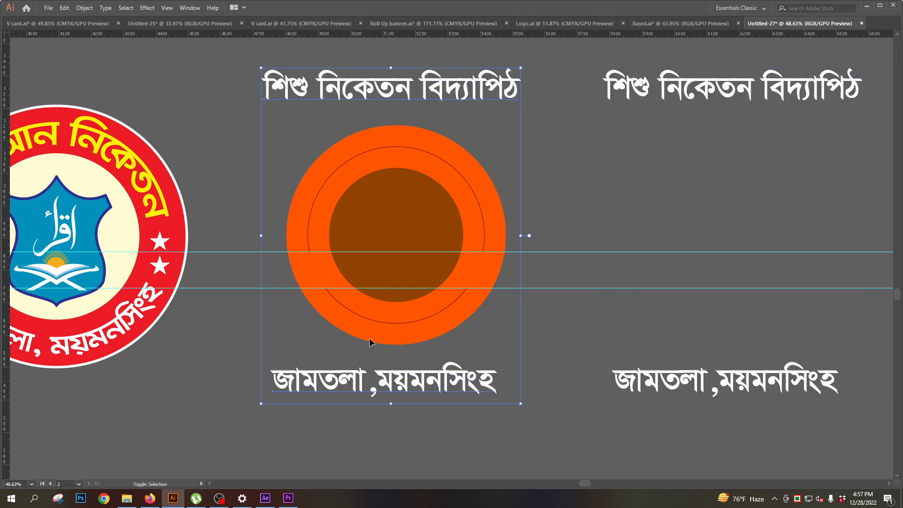
click(126, 8)
mouse_move(106, 7)
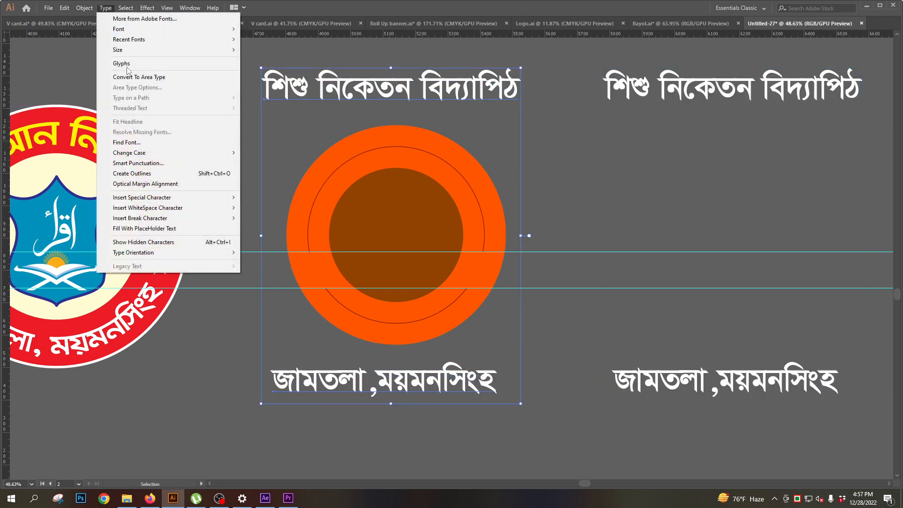
mouse_move(138, 153)
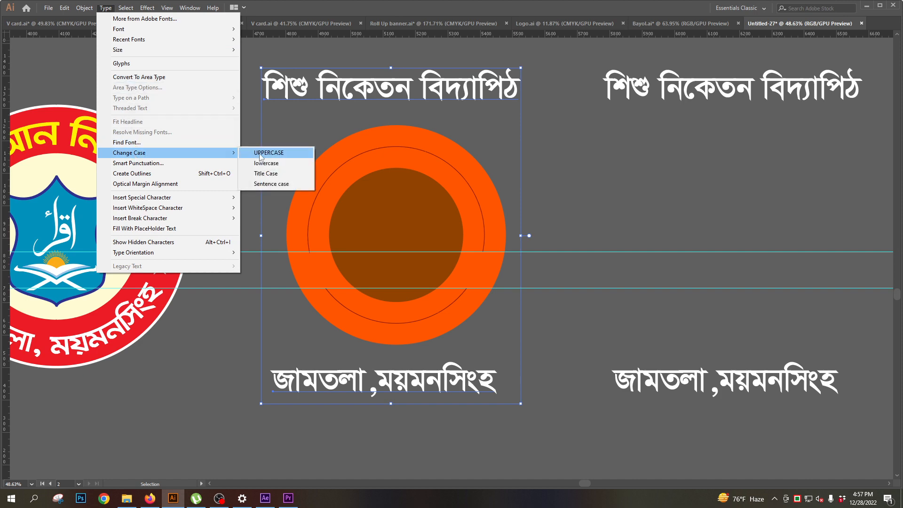
click(137, 174)
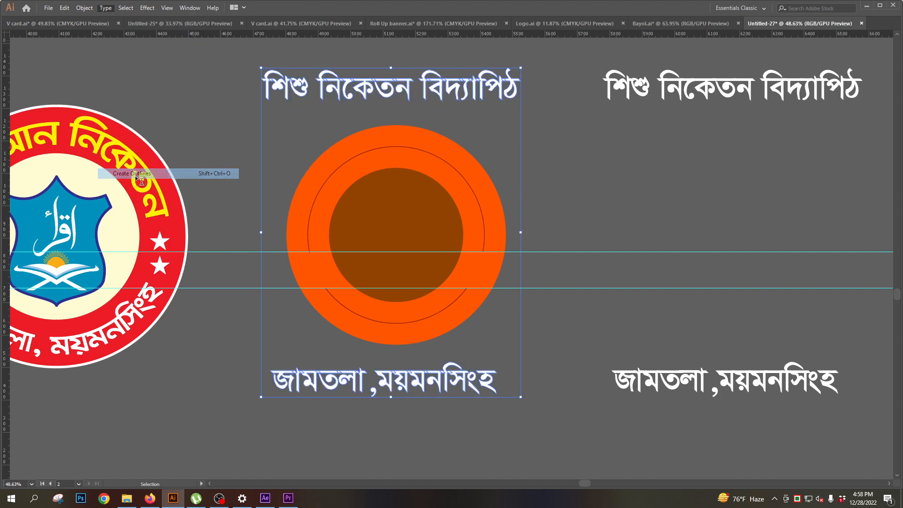
- Create a new art brush with default options from the two outlined text lines
key(Tab)
click(28, 63)
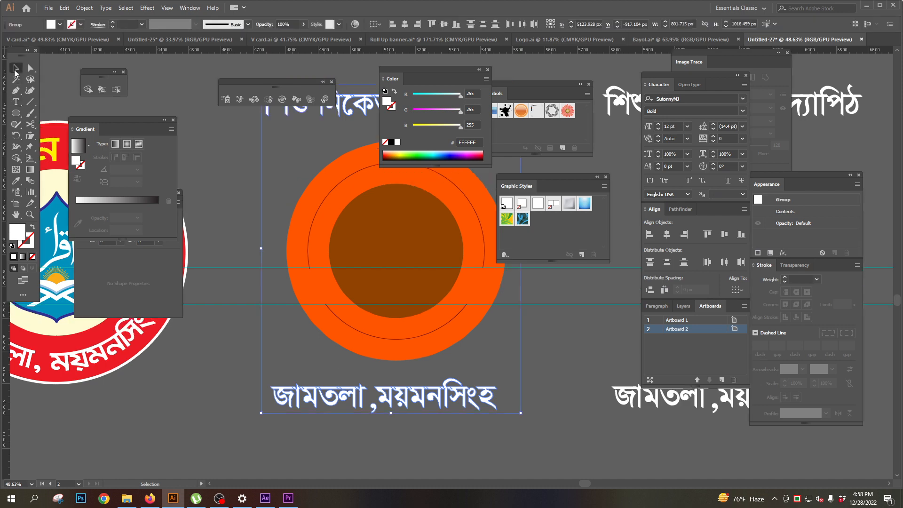
key(Tab)
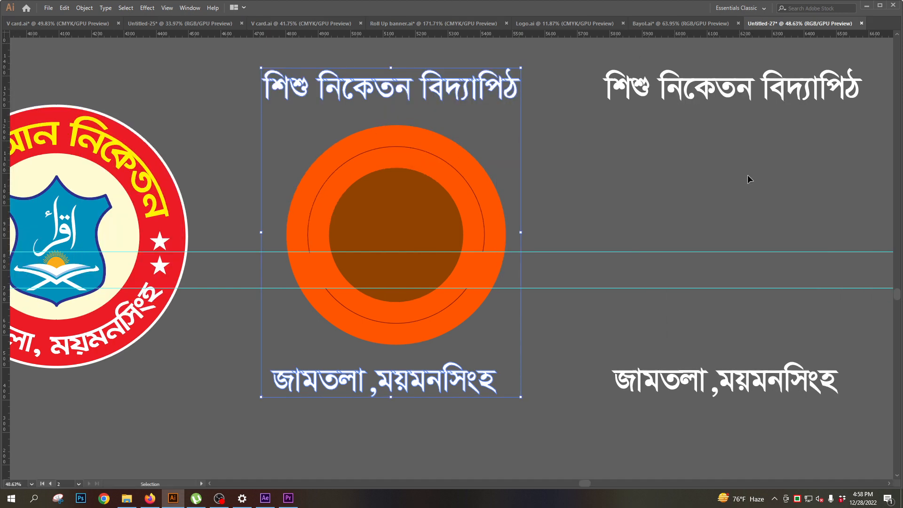
click(190, 7)
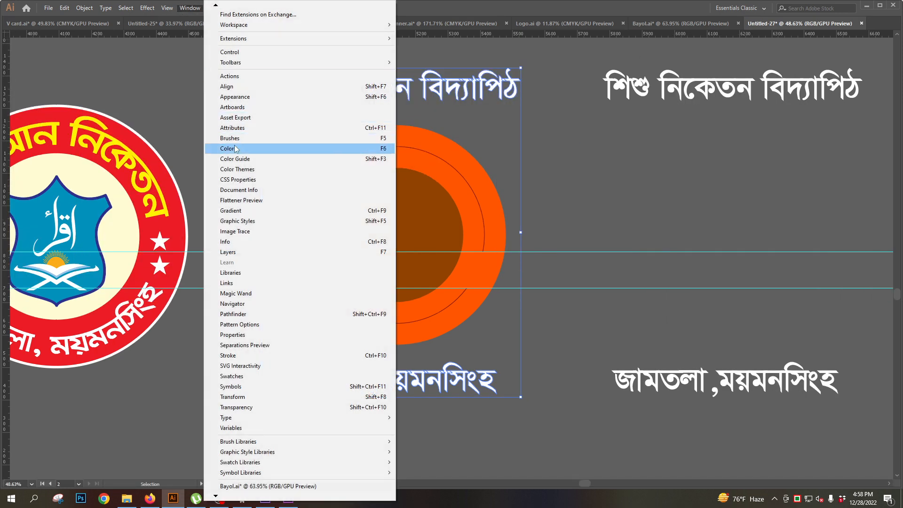
click(230, 138)
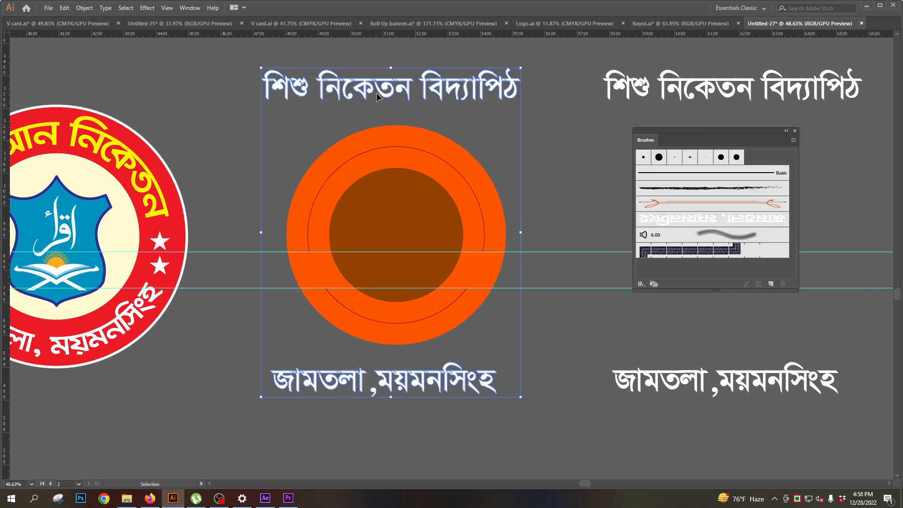
mouse_move(376, 96)
mouse_down()
mouse_move(694, 181)
mouse_move(687, 209)
mouse_up()
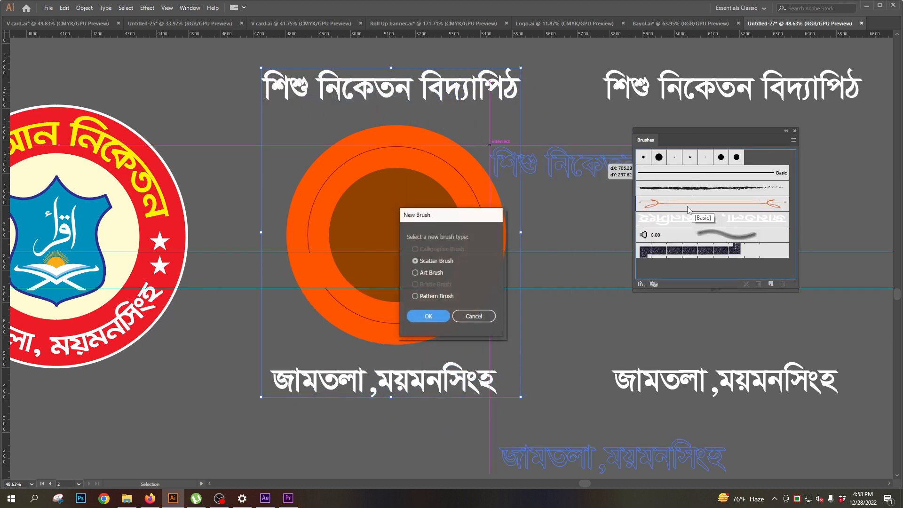
click(415, 273)
click(428, 316)
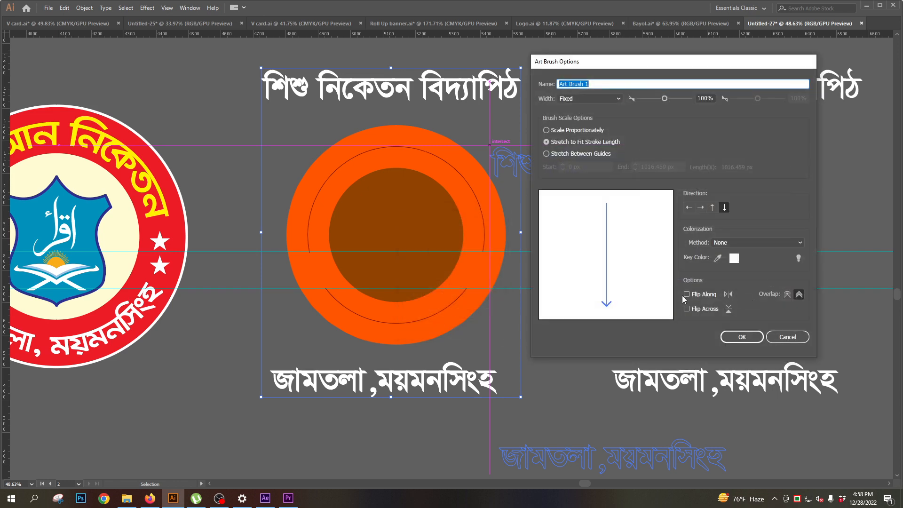
click(742, 337)
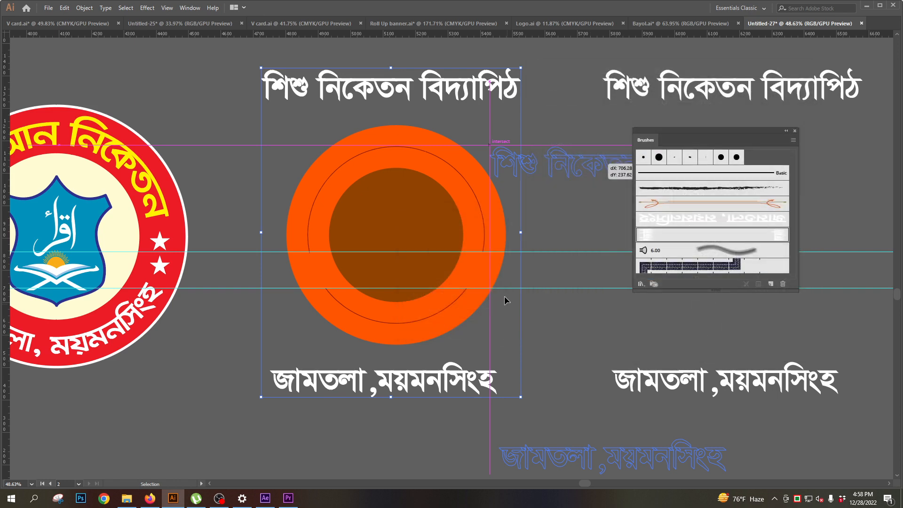
- Select the upper arc of the thin outlined circle inside the orange ring
click(396, 148)
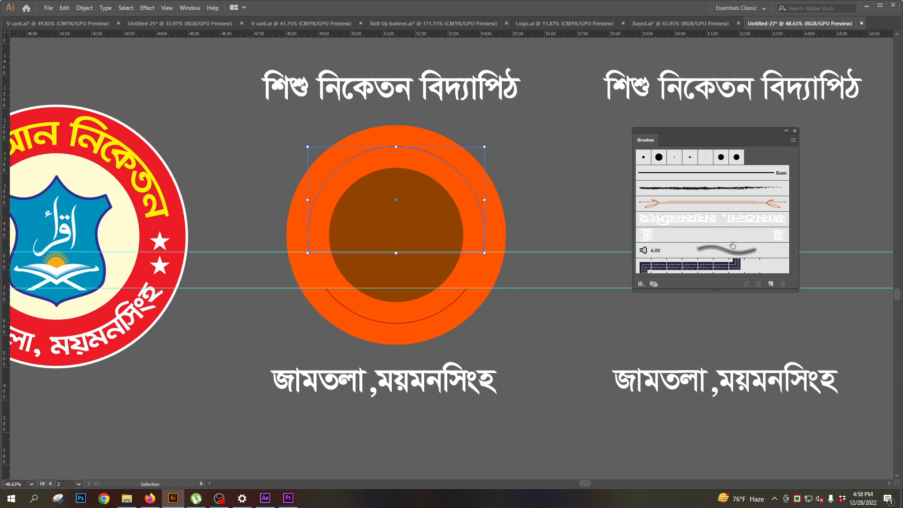
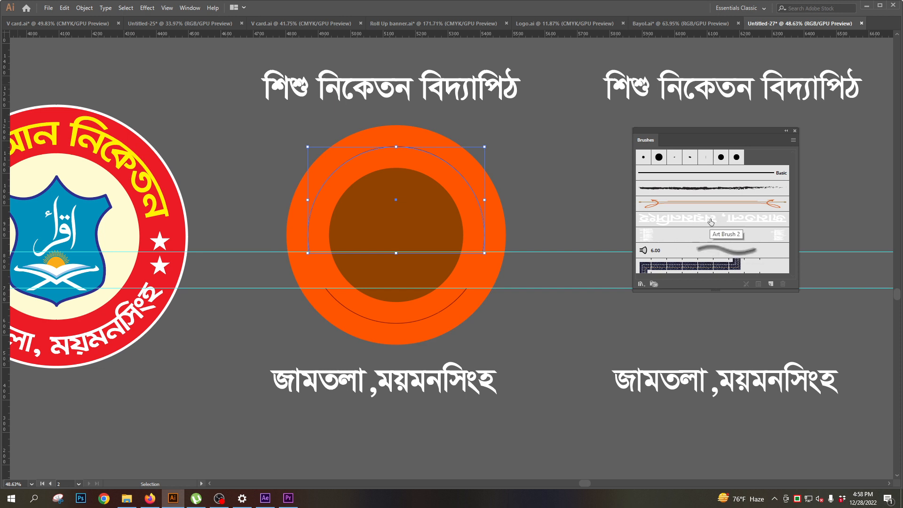
- Try the combined two-line text brush on the upper arc of the outlined circle and undo it
click(650, 234)
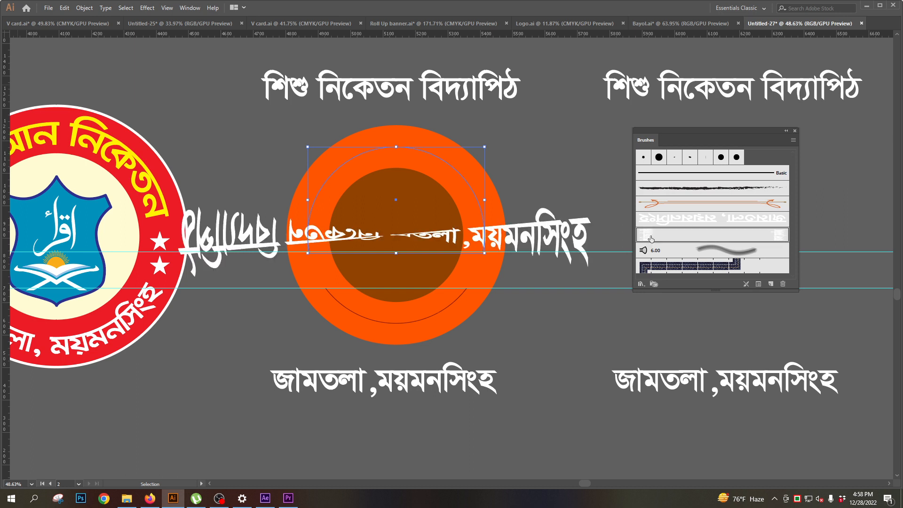
key(ctrl+z)
key(v)
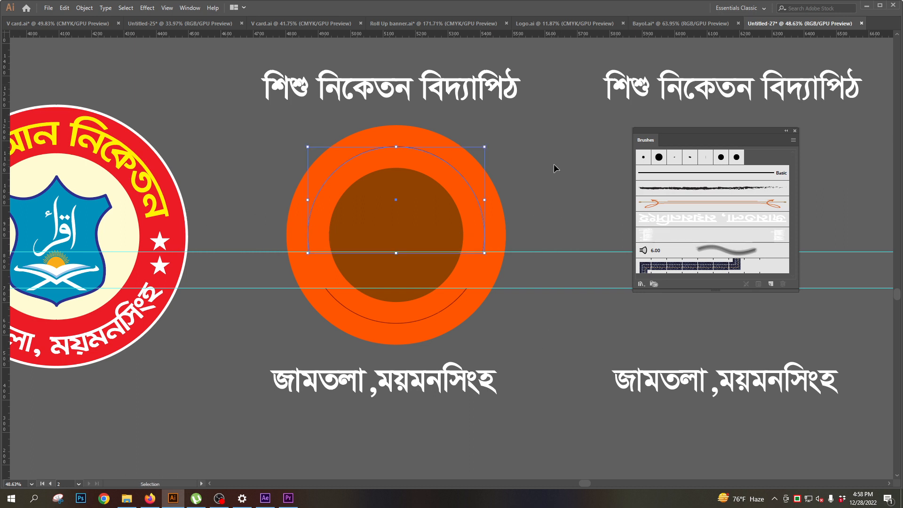
click(551, 168)
click(694, 225)
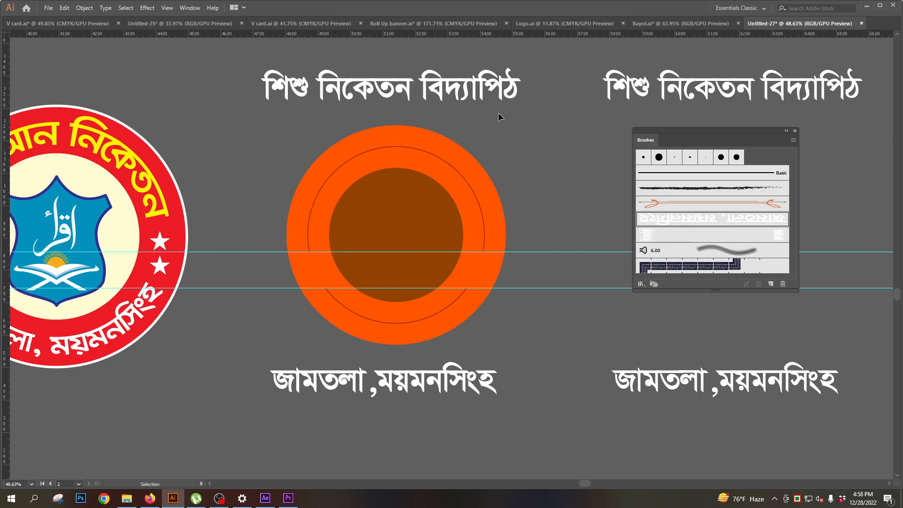
- Create a new art brush with default options from only the outlined text line above the orange circle
click(442, 86)
drag(431, 82, 717, 218)
click(429, 273)
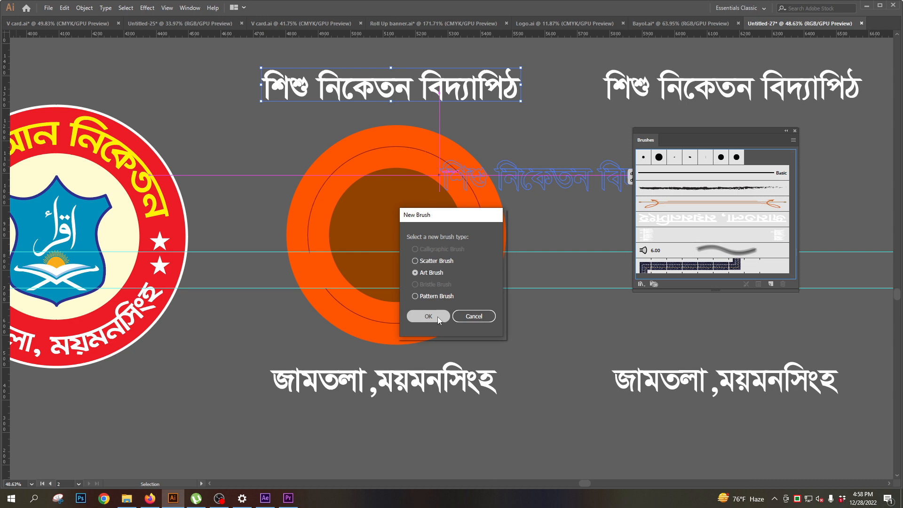
click(437, 317)
click(747, 335)
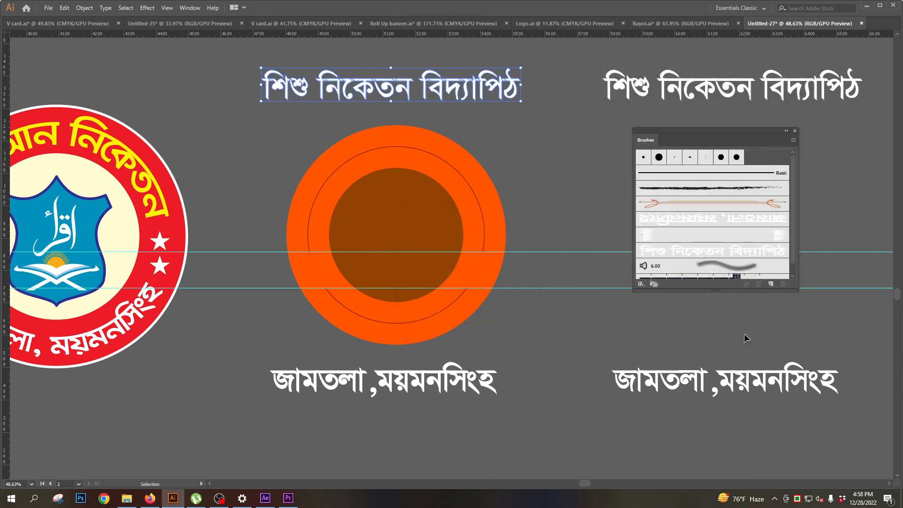
- Apply the new top-line text brush to the upper arc inside the orange ring
click(396, 147)
click(705, 254)
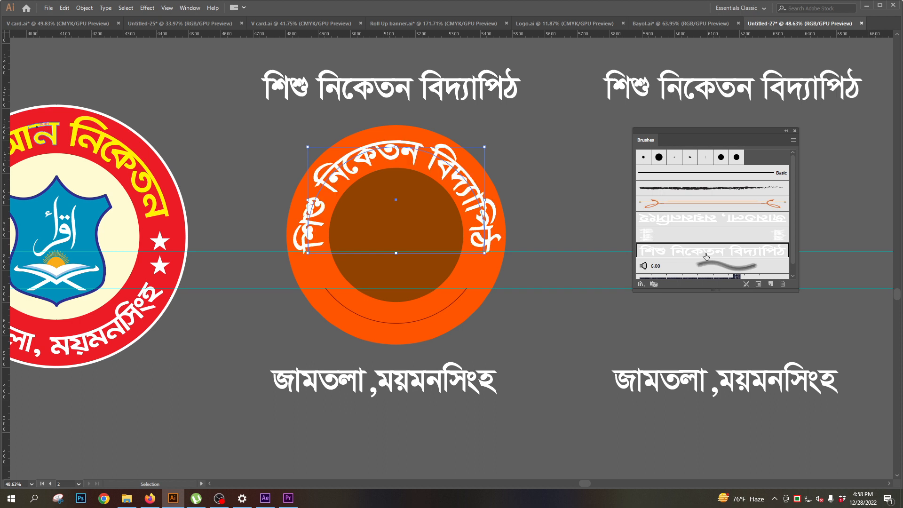
drag(421, 262, 404, 259)
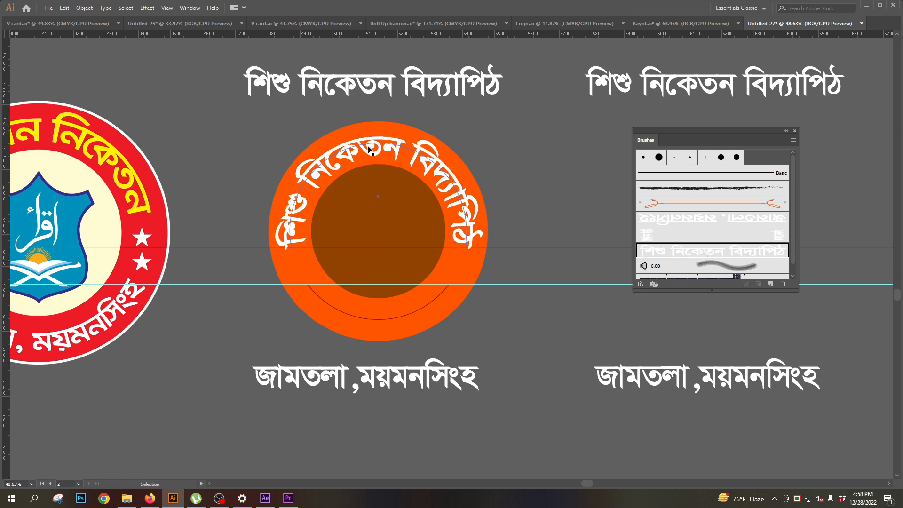
click(594, 185)
- Apply the existing address-line text brush to the lower arc inside the orange ring
click(433, 301)
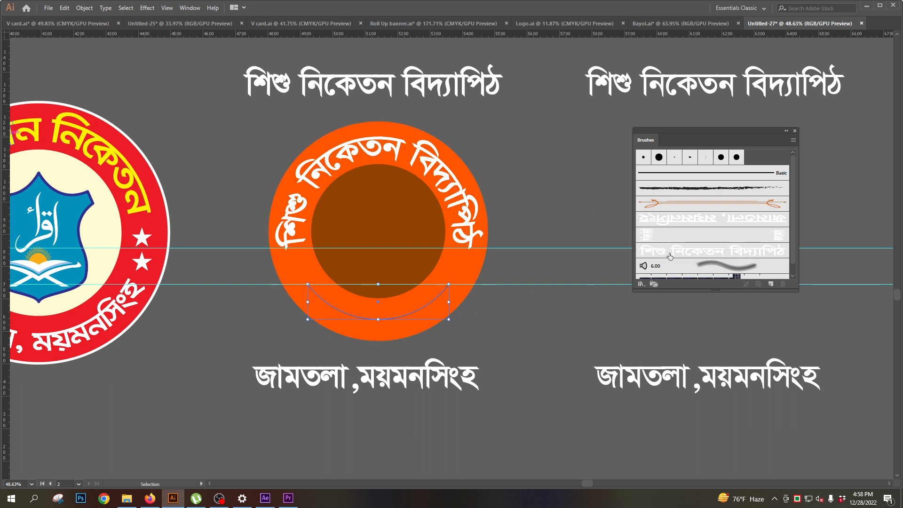
click(672, 222)
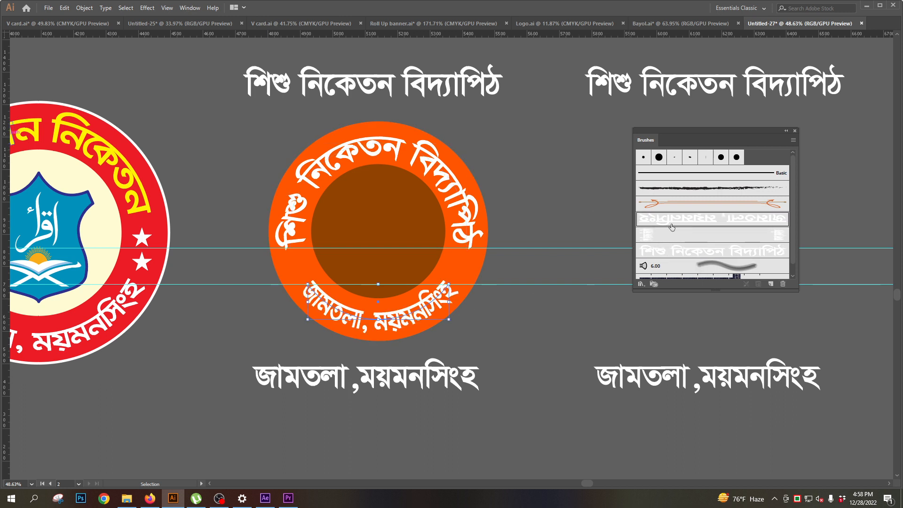
click(526, 316)
drag(411, 291, 459, 300)
- Try a 0.75 pt stroke weight on the curved upper text and undo the change
click(376, 168)
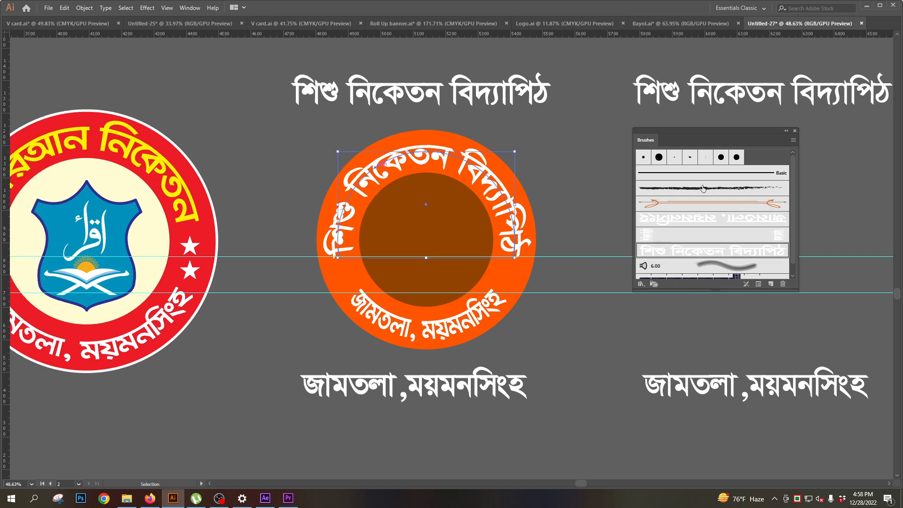
click(182, 8)
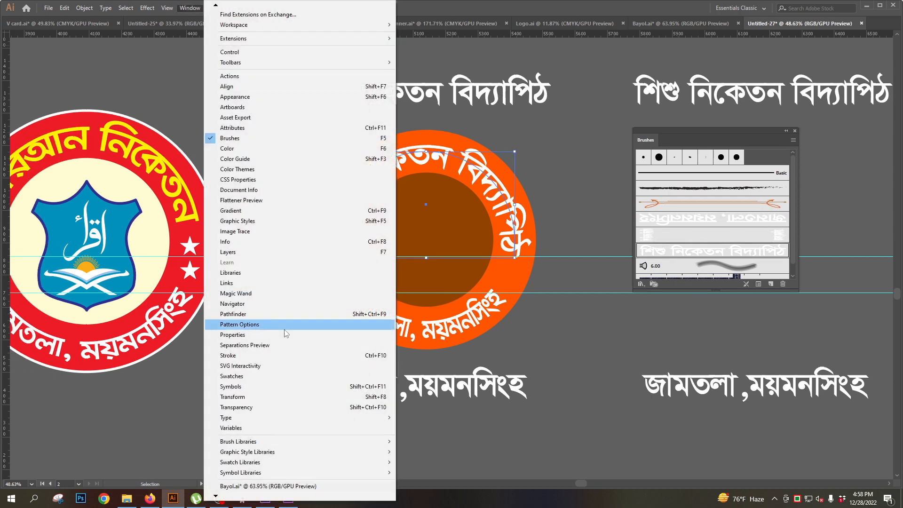
click(238, 355)
click(816, 198)
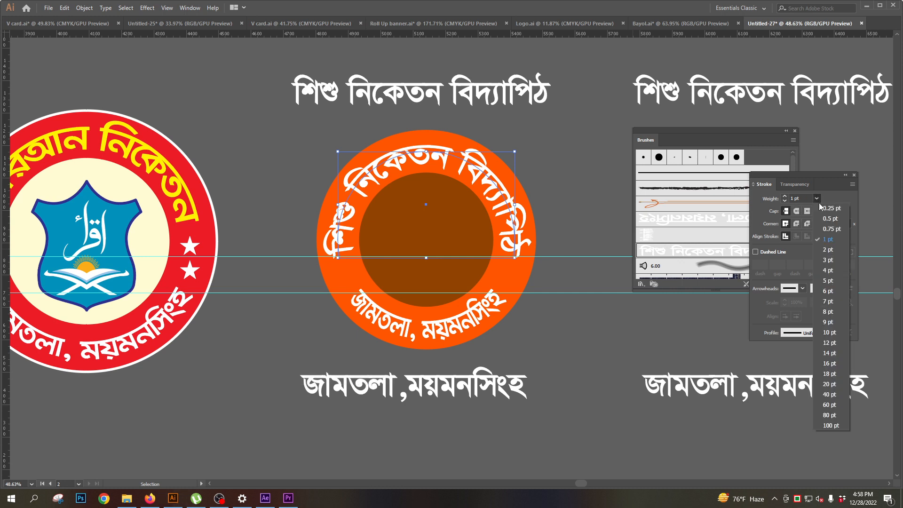
click(831, 232)
click(566, 319)
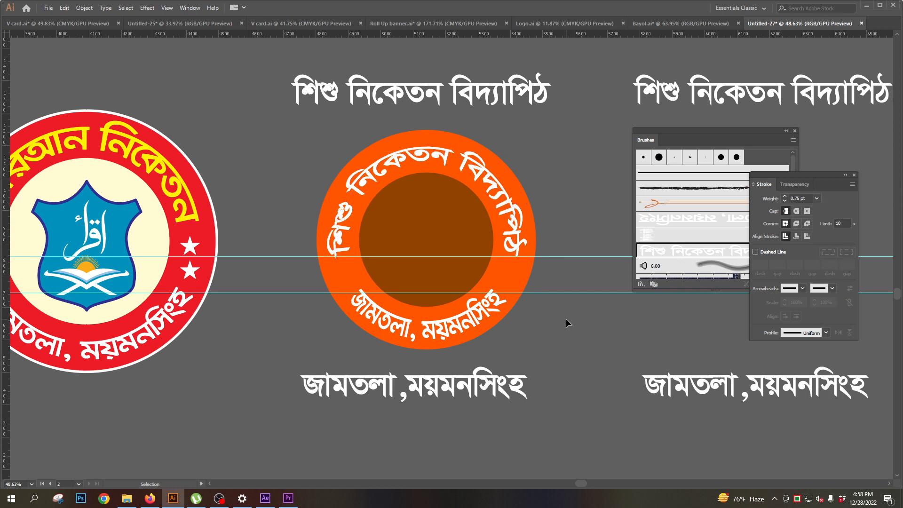
key(ctrl+z)
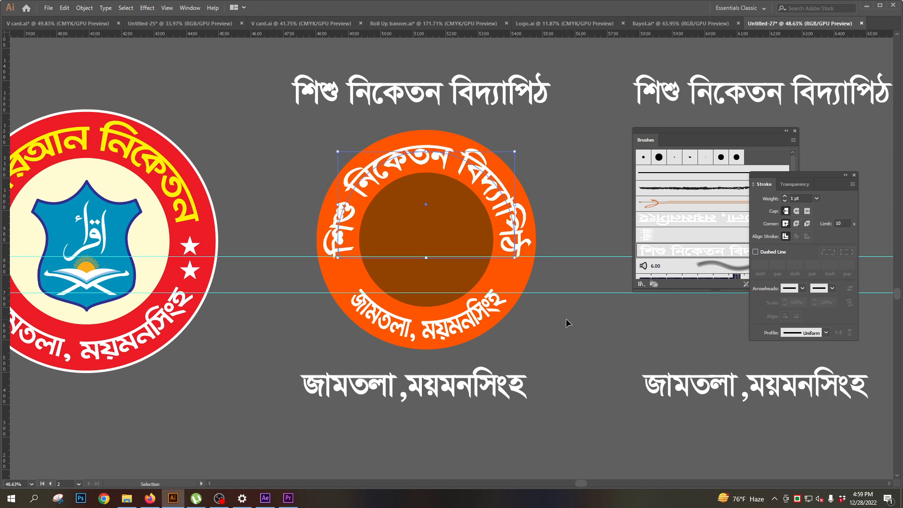
click(575, 181)
- Draw a six-pointed star about 56 × 65 px in the orange ring, in the gap between the beginnings of both curved texts
drag(427, 274, 354, 266)
drag(349, 299, 372, 292)
scroll(364, 298, up, 2)
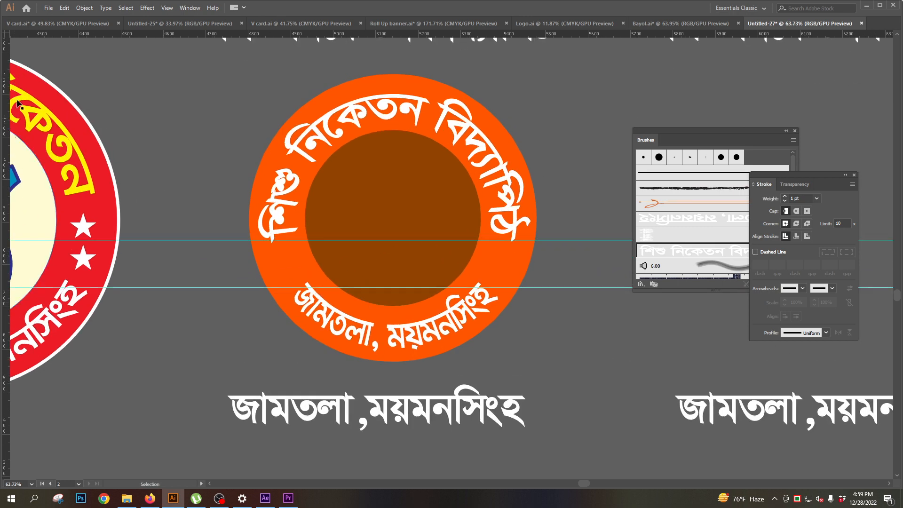
key(Tab)
drag(15, 113, 51, 158)
key(Tab)
scroll(282, 306, up, 2)
mouse_move(289, 256)
mouse_down()
mouse_move(298, 274)
mouse_move(280, 251)
mouse_up()
key(v)
key(Tab)
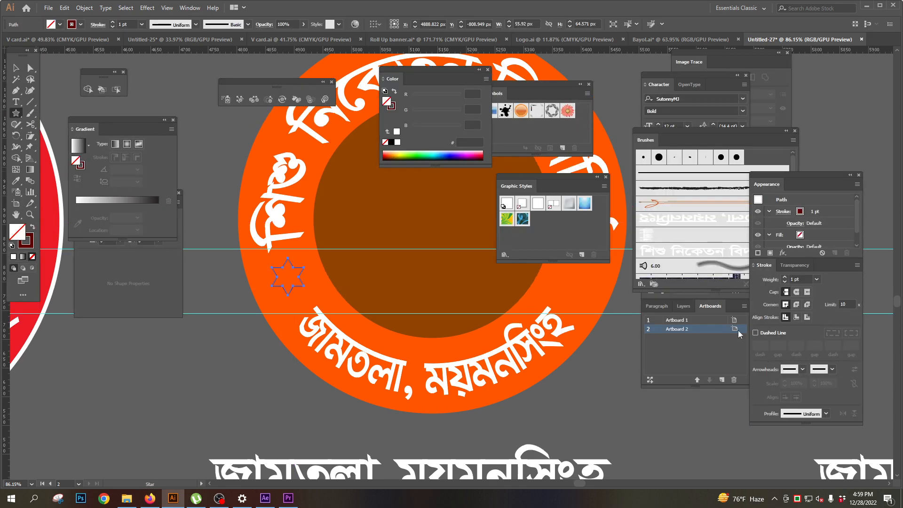
- Fill the star white without a stroke and copy it horizontally into the gap on the opposite side of the ring
key(ctrl)
click(11, 246)
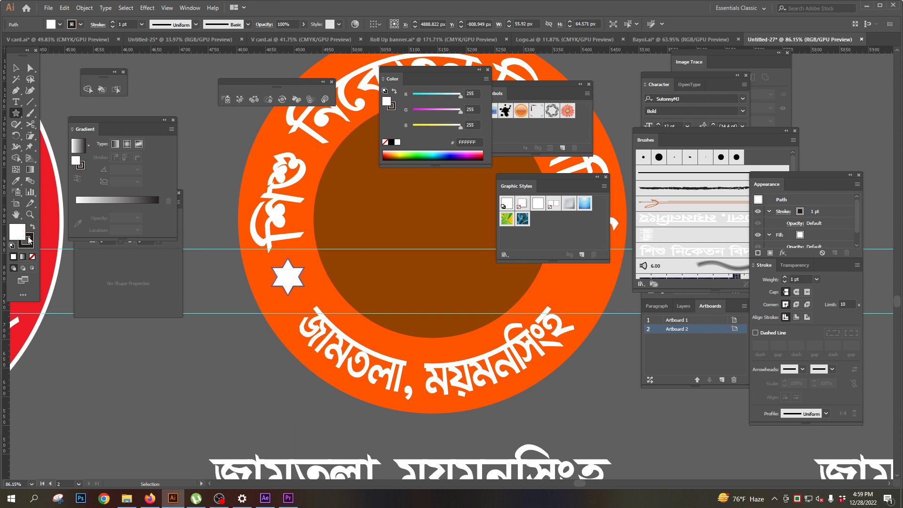
click(32, 244)
click(32, 257)
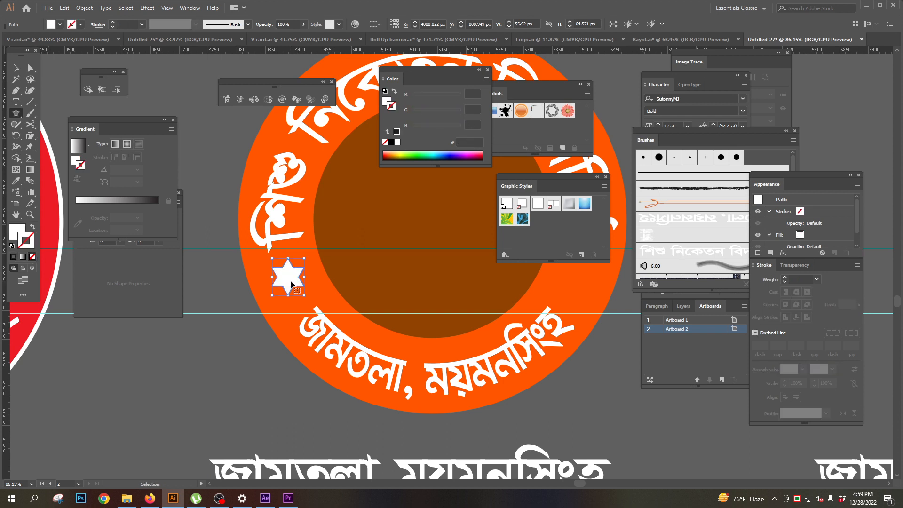
drag(292, 284, 580, 284)
key(ctrl+shift+a)
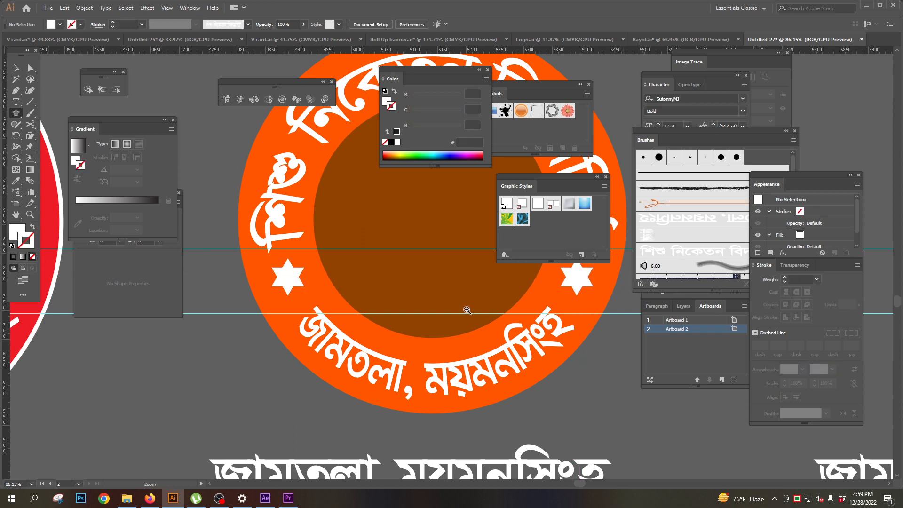
- Add a 4 pt stroke to the outer orange circle
ctrl+alt+click(467, 310)
ctrl+alt+click(467, 311)
key(Tab)
drag(385, 127, 405, 182)
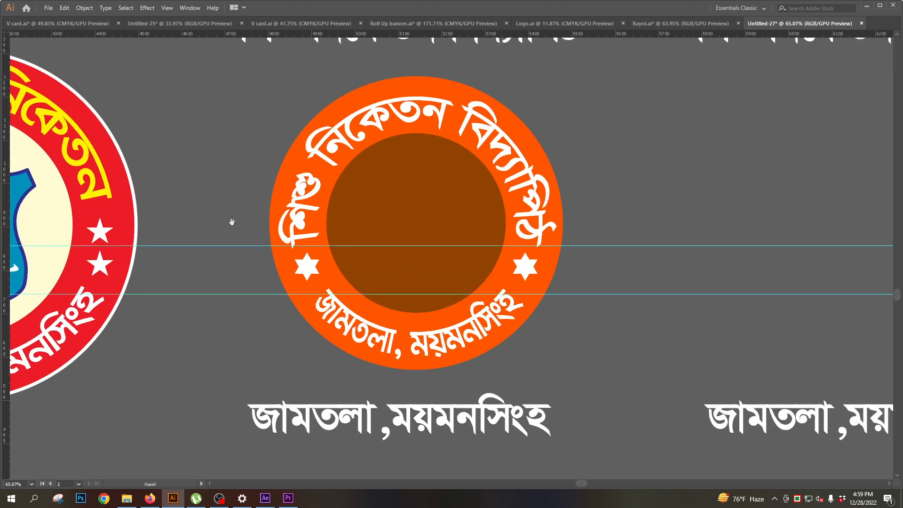
drag(454, 205, 414, 209)
drag(414, 210, 461, 194)
key(Tab)
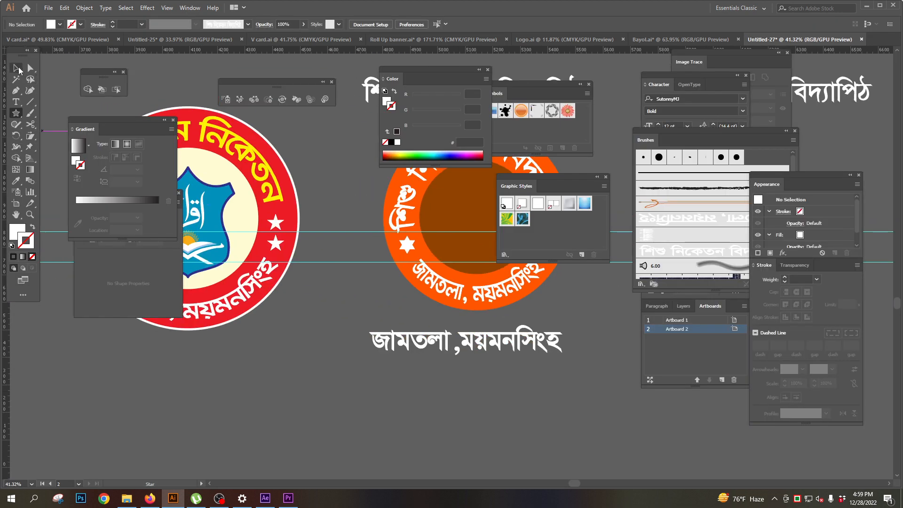
click(16, 69)
key(Tab)
click(433, 125)
key(Tab)
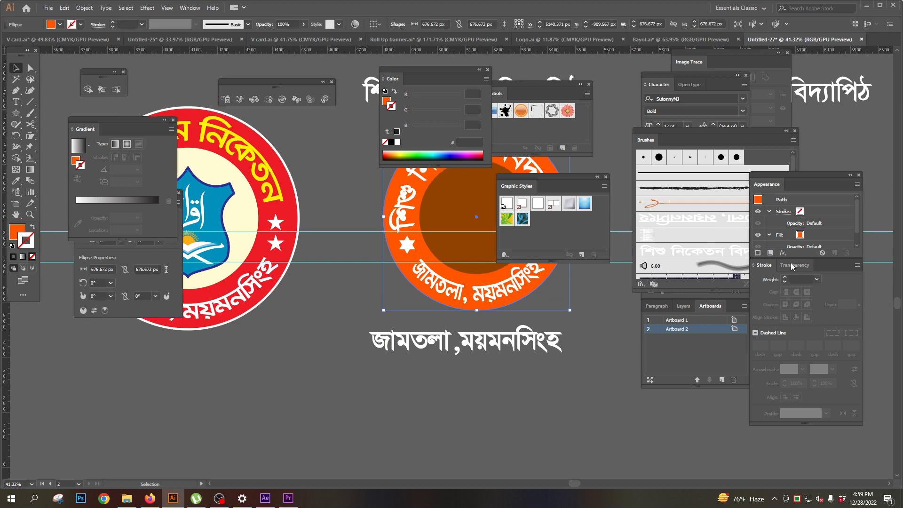
click(783, 277)
click(783, 277)
click(783, 277)
click(784, 277)
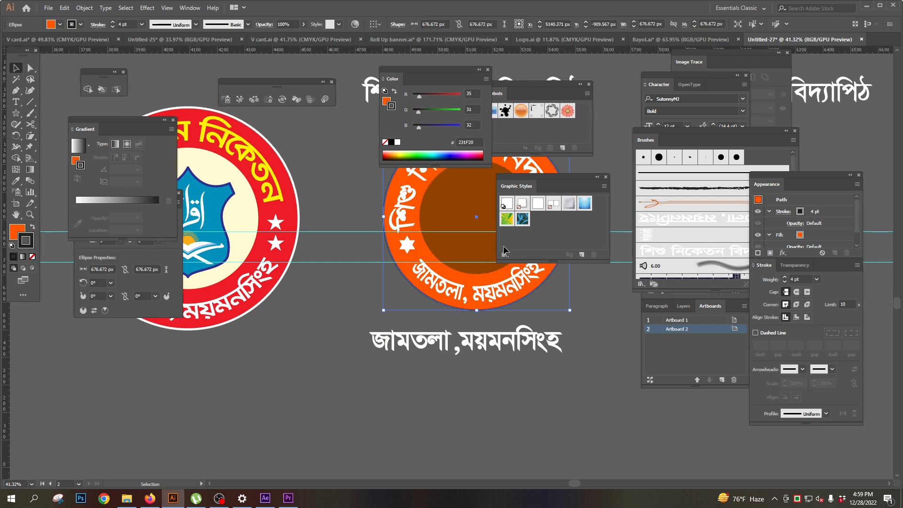
- Recolour the outer orange circle's stroke white
mouse_move(419, 111)
mouse_down()
mouse_move(461, 112)
mouse_move(438, 98)
mouse_move(462, 98)
mouse_up()
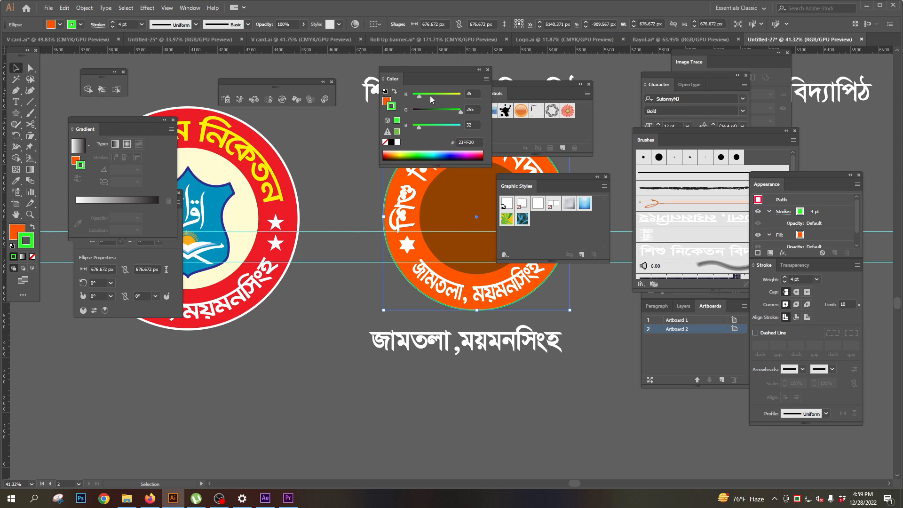
drag(418, 127, 513, 121)
key(Tab)
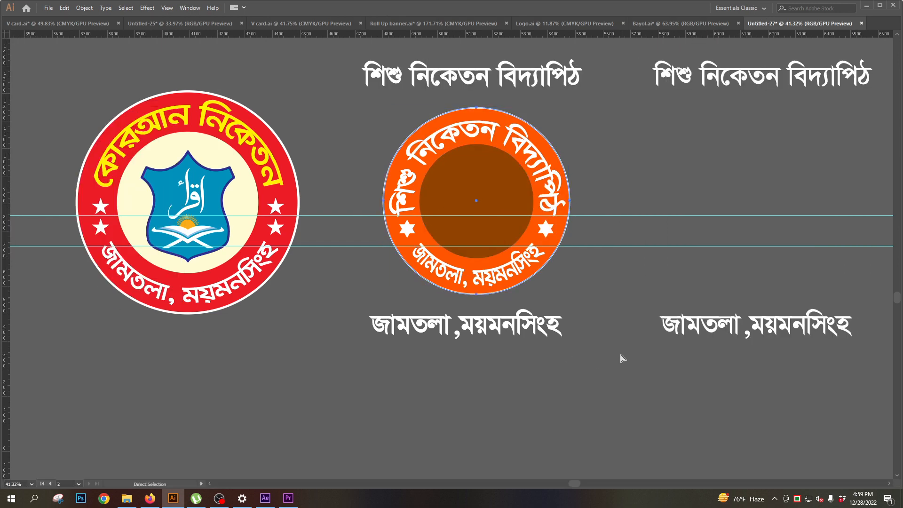
ctrl+click(621, 359)
- Place a scaled-down copy of the red logo's blue shield emblem at the centre of the brown circle
drag(524, 295, 432, 307)
drag(197, 264, 248, 239)
click(139, 185)
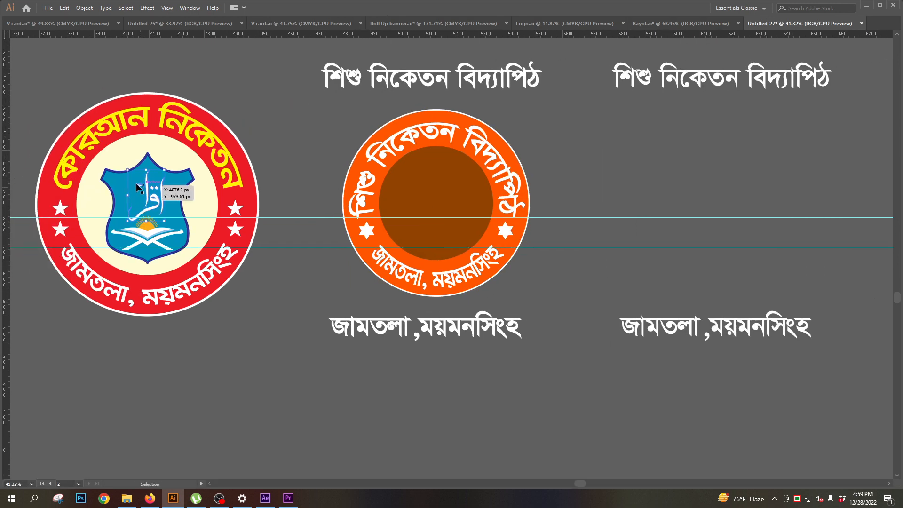
shift+click(121, 185)
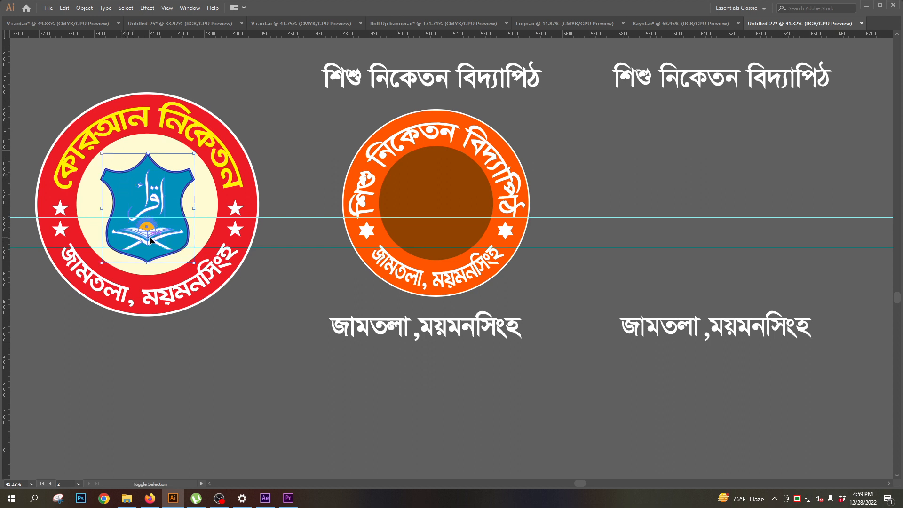
drag(143, 235, 587, 242)
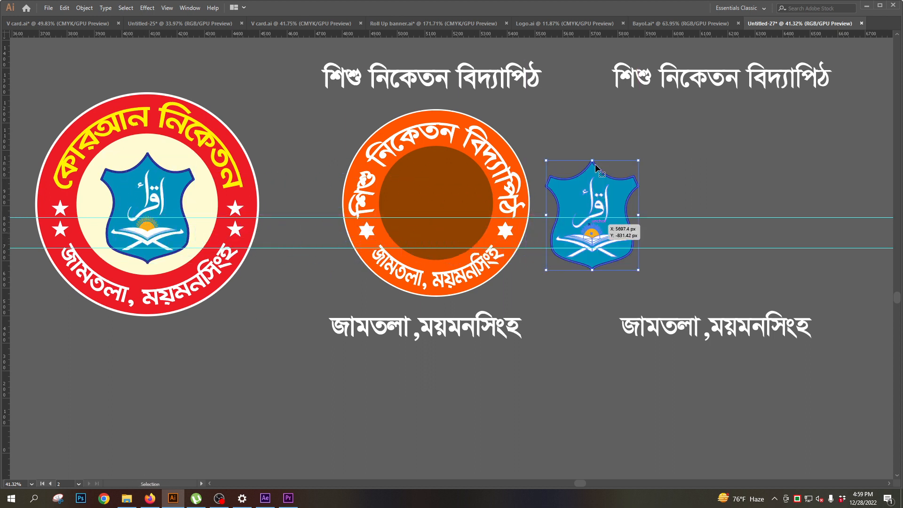
drag(594, 163, 592, 207)
drag(593, 242, 434, 202)
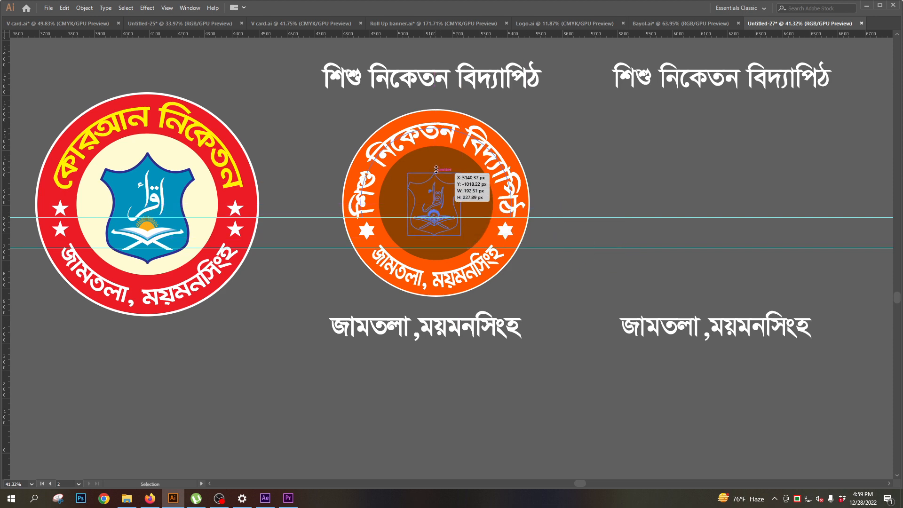
- Bring the copied shield emblem to the front of the brown circle
click(84, 8)
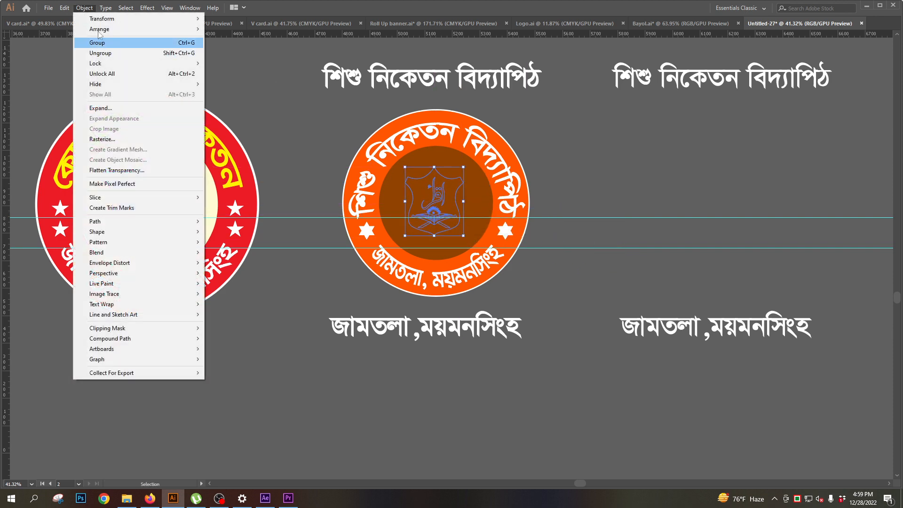
mouse_move(109, 28)
click(245, 29)
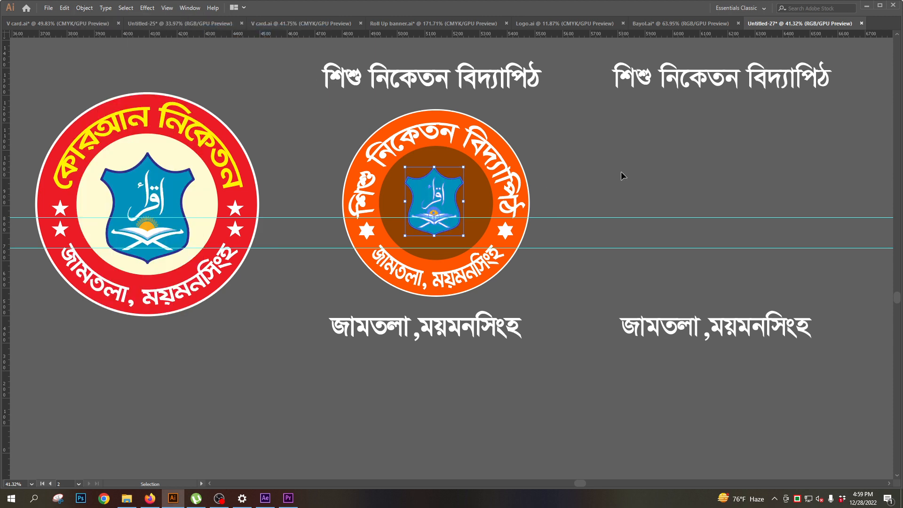
click(622, 174)
- Hide the guides crossing the orange circle logo
mouse_move(472, 273)
mouse_down()
mouse_move(407, 275)
mouse_move(487, 276)
mouse_up()
drag(350, 156, 331, 204)
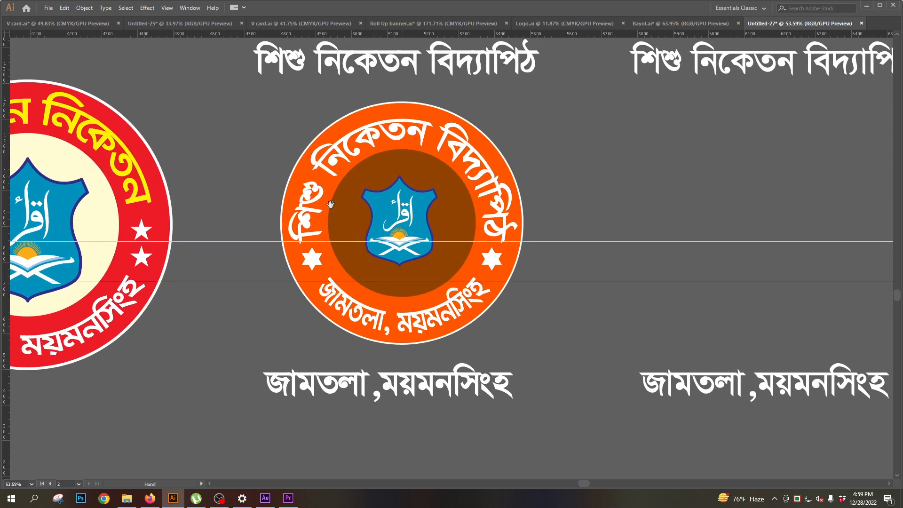
click(498, 292)
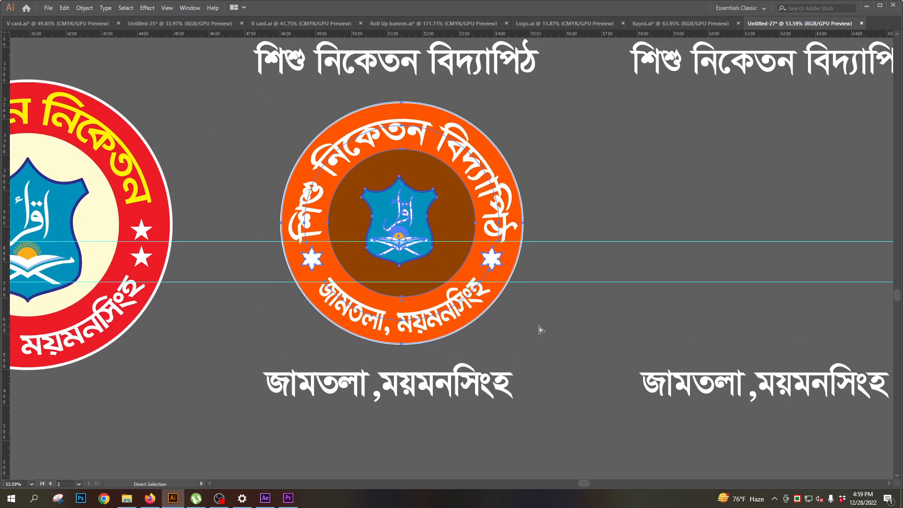
key(ctrl+semicolon)
click(615, 216)
drag(452, 217, 409, 295)
drag(364, 273, 413, 269)
drag(377, 298, 406, 271)
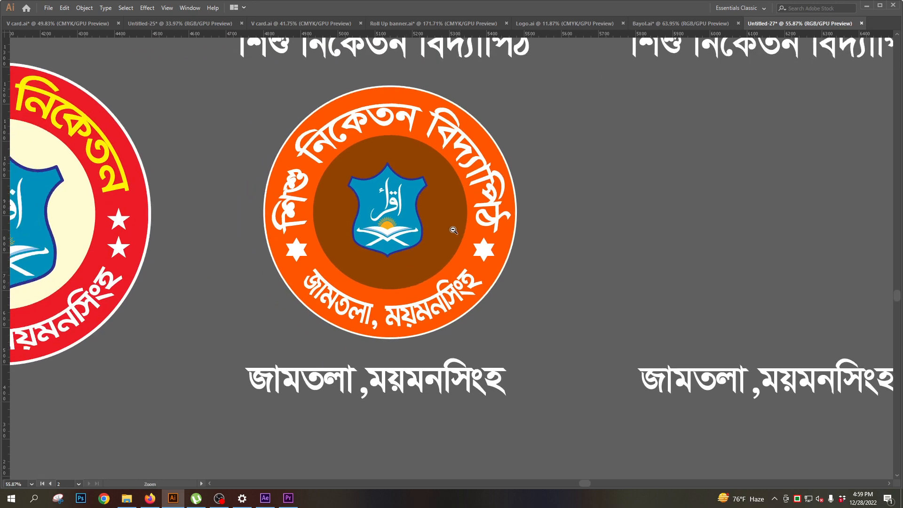
drag(452, 231, 367, 232)
- Move the orange circle logo, together with the text line beneath it, straight down below the red logo's level
drag(488, 324, 455, 235)
drag(428, 127, 428, 310)
key(ctrl+shift+a)
drag(385, 362, 382, 290)
drag(396, 250, 482, 346)
key(ctrl+z)
key(ctrl+z)
click(591, 334)
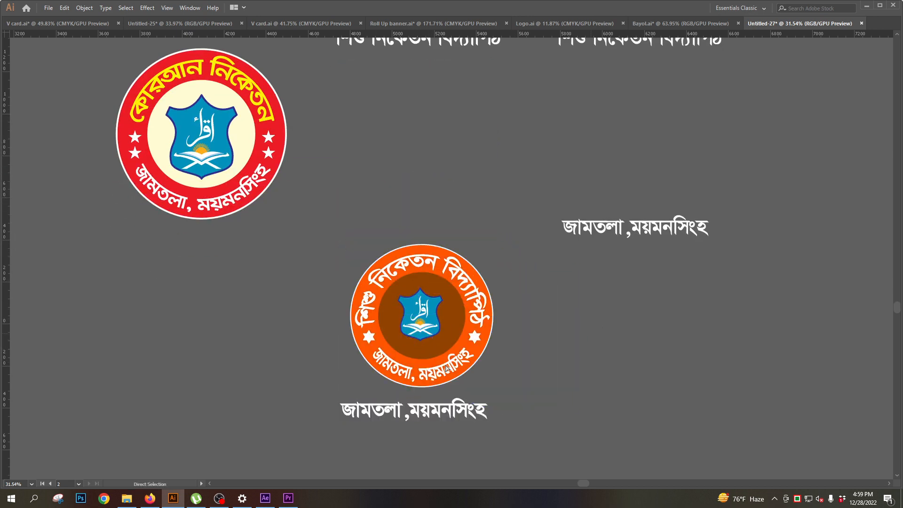
- Review the finished orange circle logo close up and the duck, HP and Dell logo examples across the canvas
drag(417, 306, 383, 200)
drag(383, 200, 417, 210)
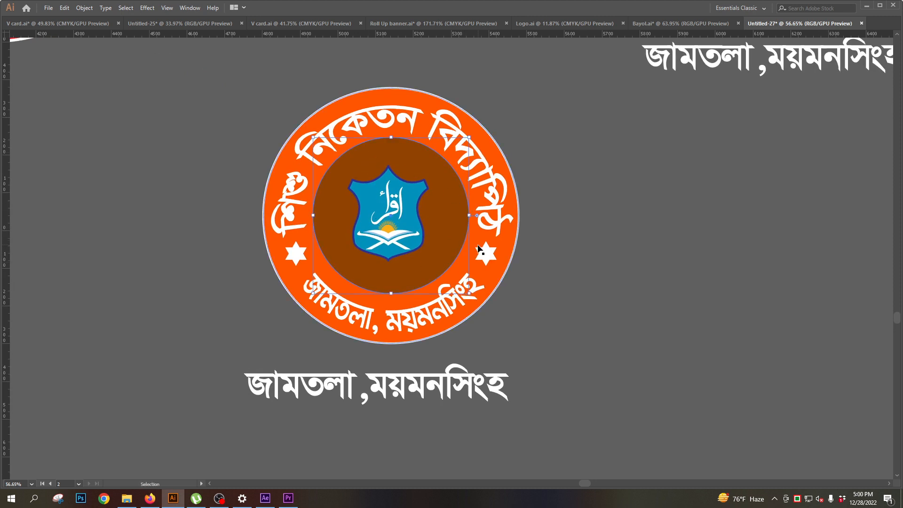
click(490, 256)
click(611, 246)
drag(394, 248, 398, 275)
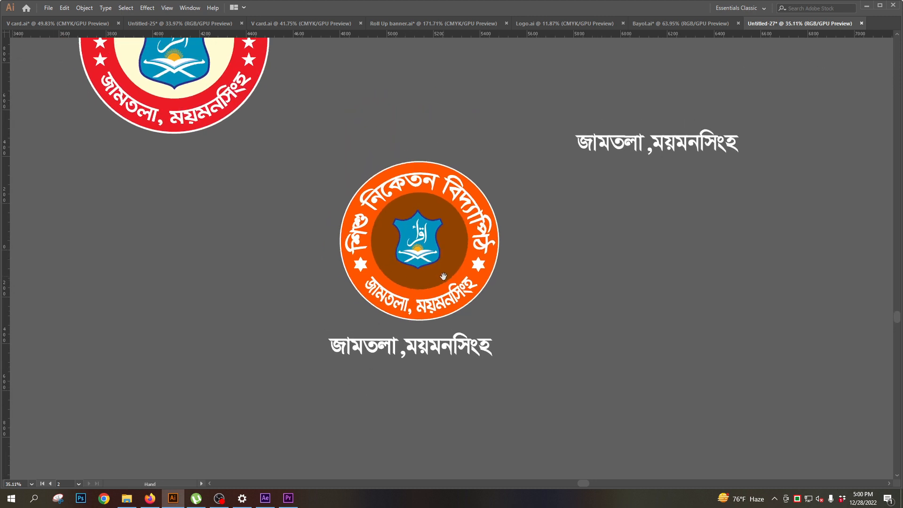
drag(472, 215, 352, 258)
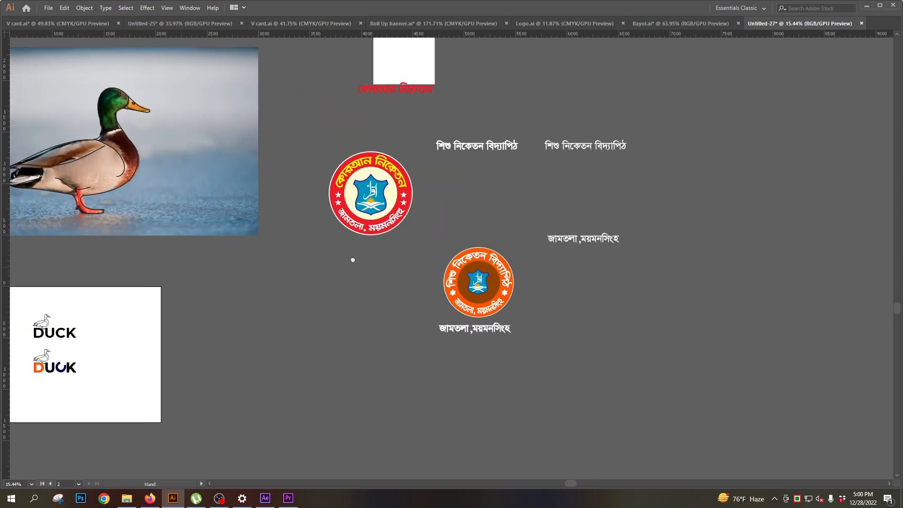
drag(143, 265, 264, 289)
drag(365, 229, 295, 270)
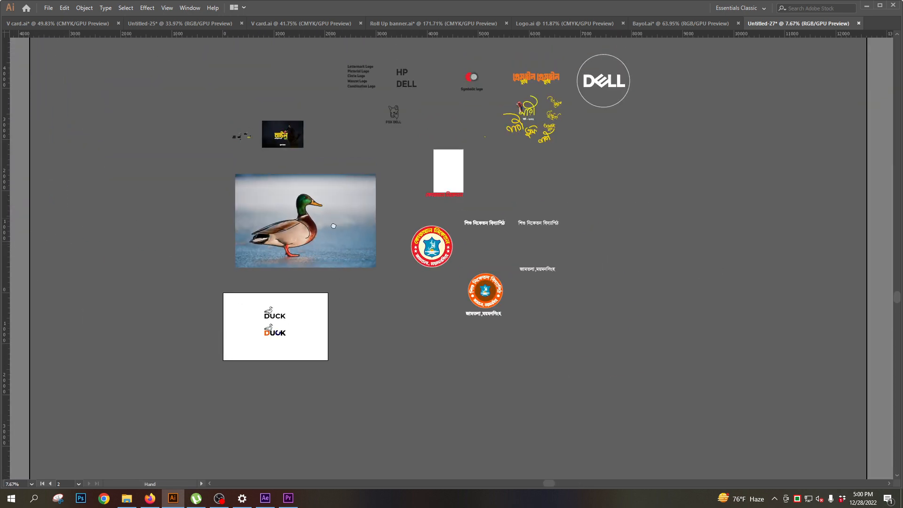
drag(332, 170, 332, 243)
drag(326, 145, 336, 165)
drag(417, 190, 408, 282)
drag(297, 48, 315, 146)
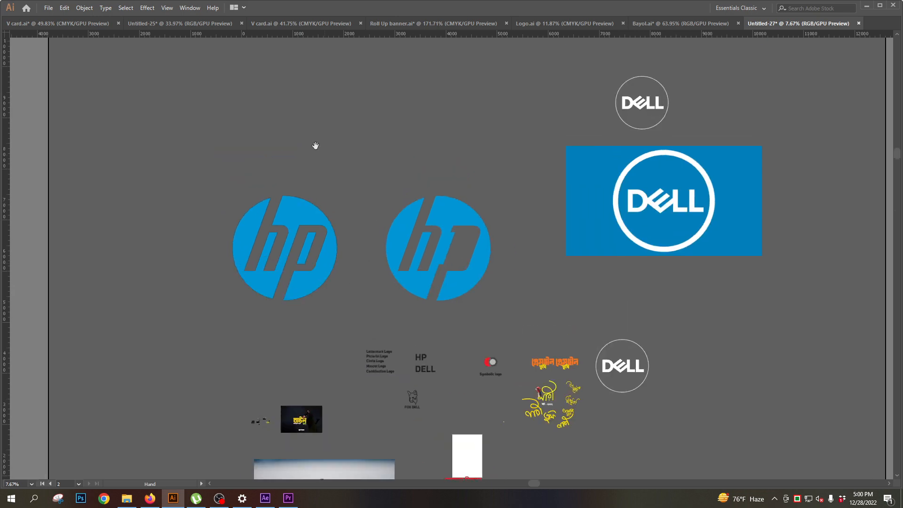
drag(353, 263, 365, 133)
mouse_move(361, 234)
mouse_down()
mouse_move(544, 270)
mouse_move(452, 232)
mouse_move(329, 236)
mouse_move(409, 277)
mouse_move(393, 237)
mouse_move(408, 271)
mouse_up()
- Switch to Firefox and select the existing Google Images query for replacement
click(150, 499)
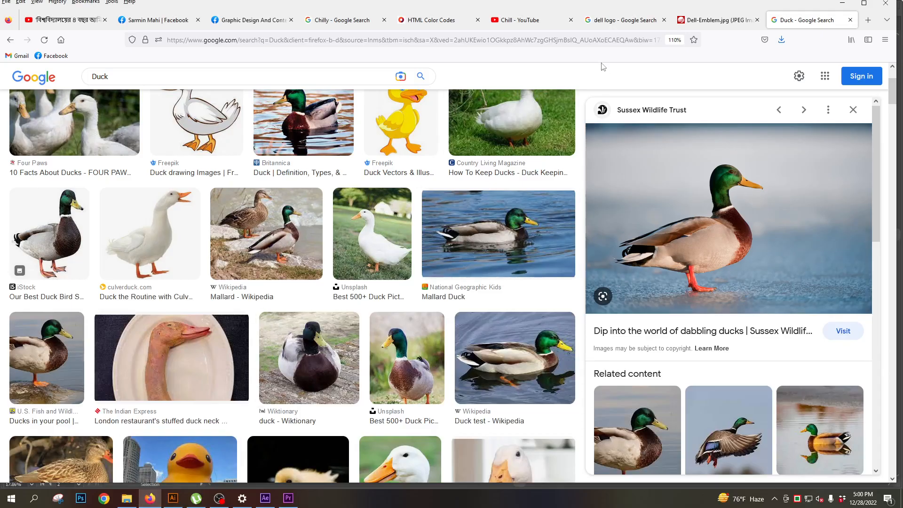
click(130, 76)
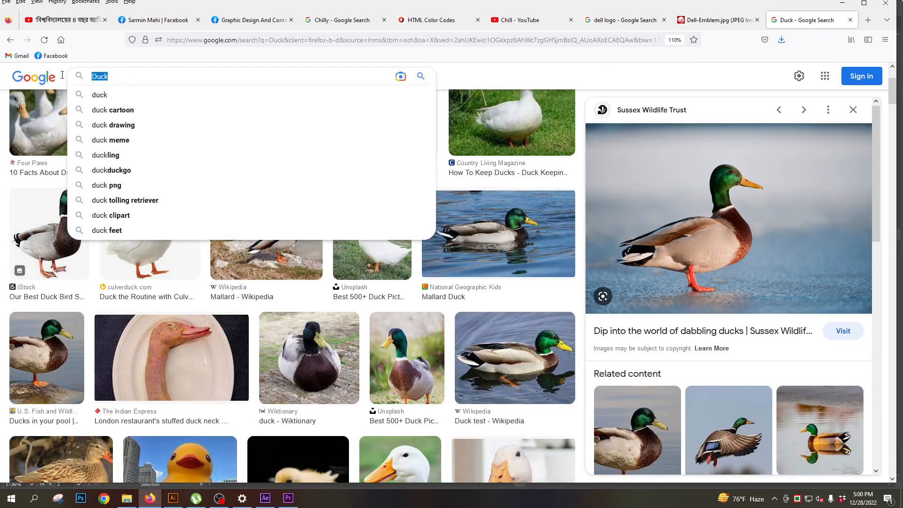
text(k,yZMU)
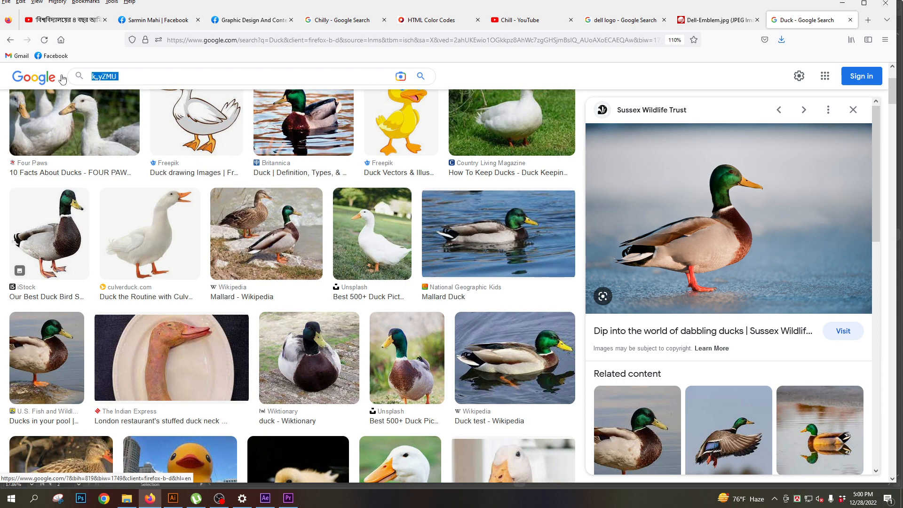
text(k,y)
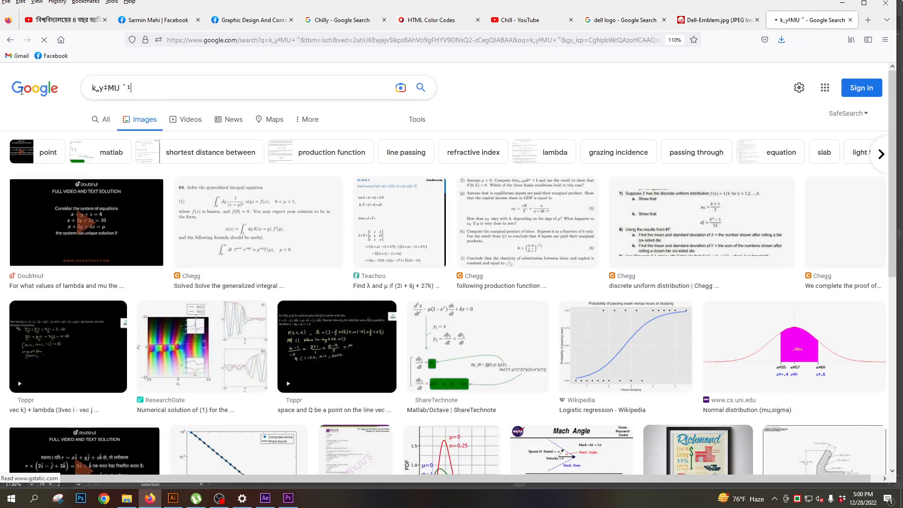
key(ctrl+a)
text(k)
key(BackSpace)
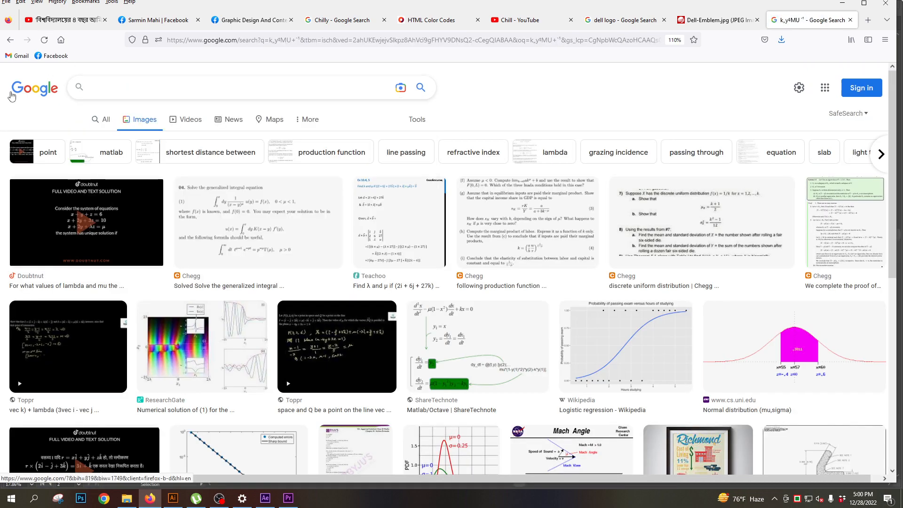
- Search Google Images for "Mascot logo" and browse the example designs
text(Mascot)
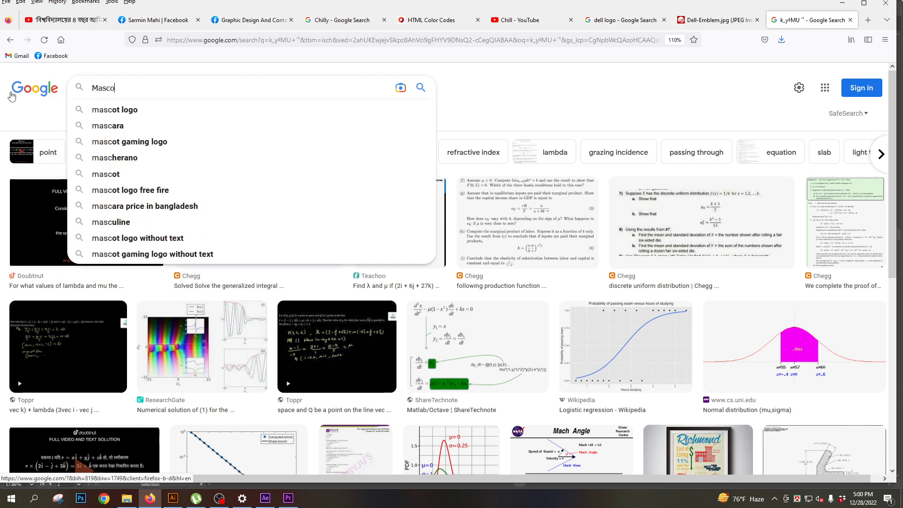
text( logo)
key(Return)
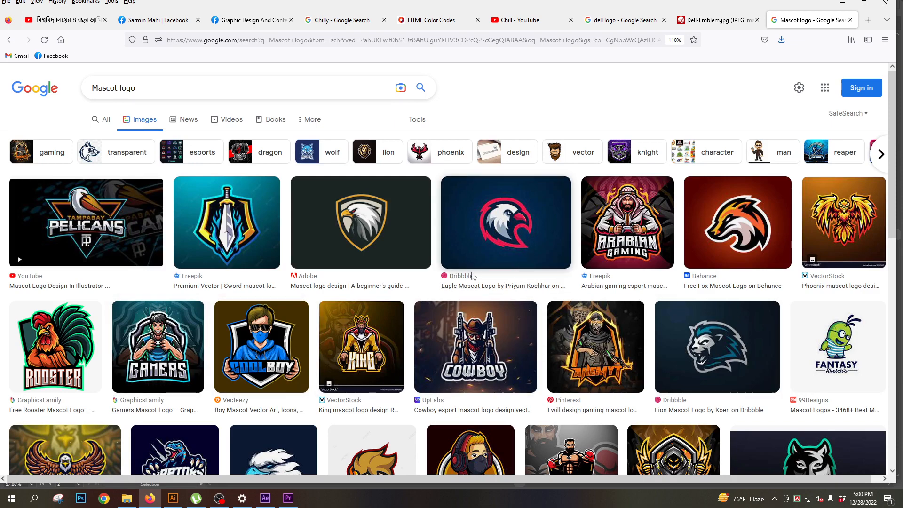
scroll(113, 309, down, 6)
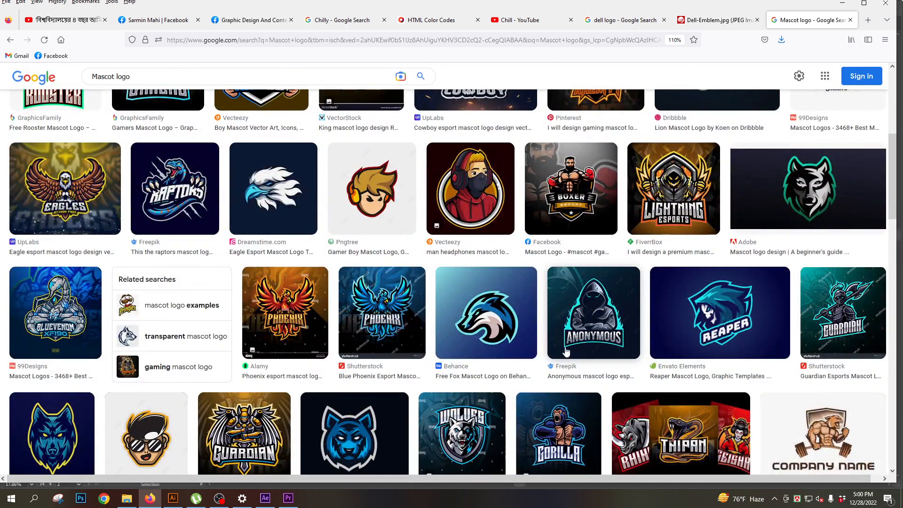
scroll(471, 329, down, 5)
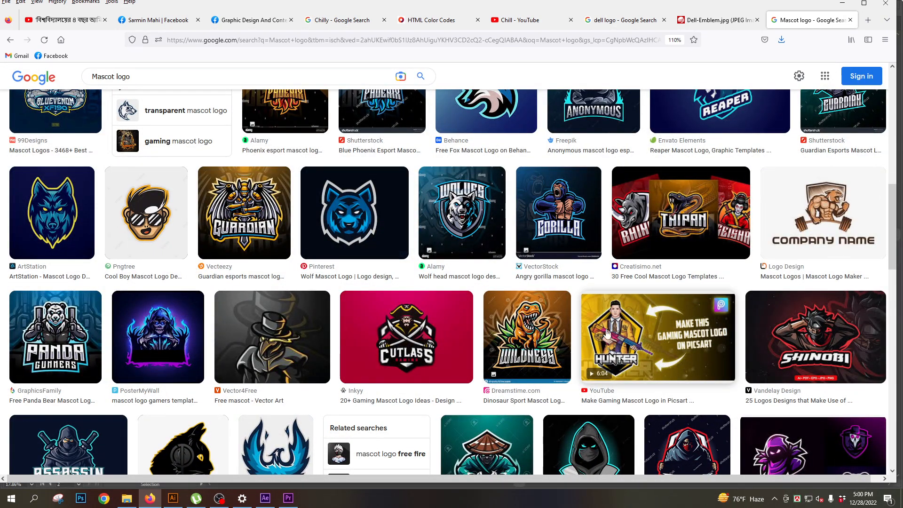
scroll(437, 385, down, 5)
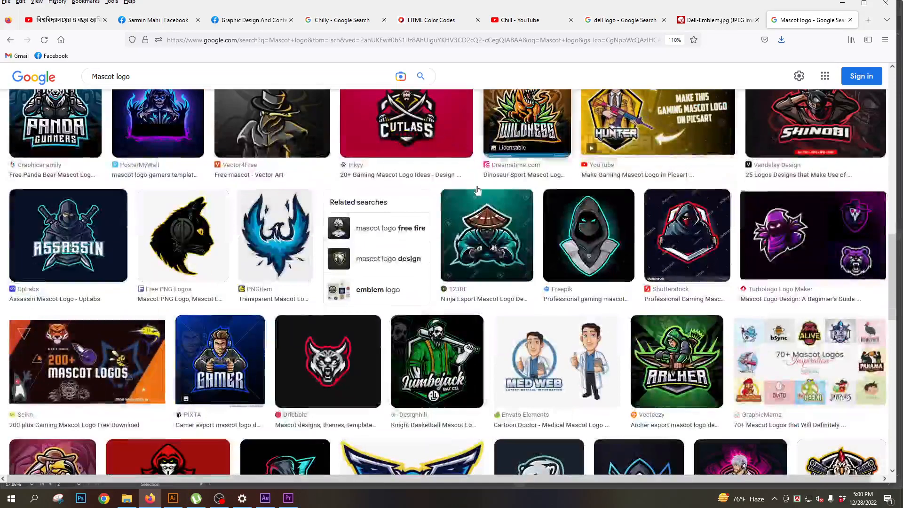
- Switch back to Illustrator and review the list of logo types and the neighbouring logo examples
click(171, 500)
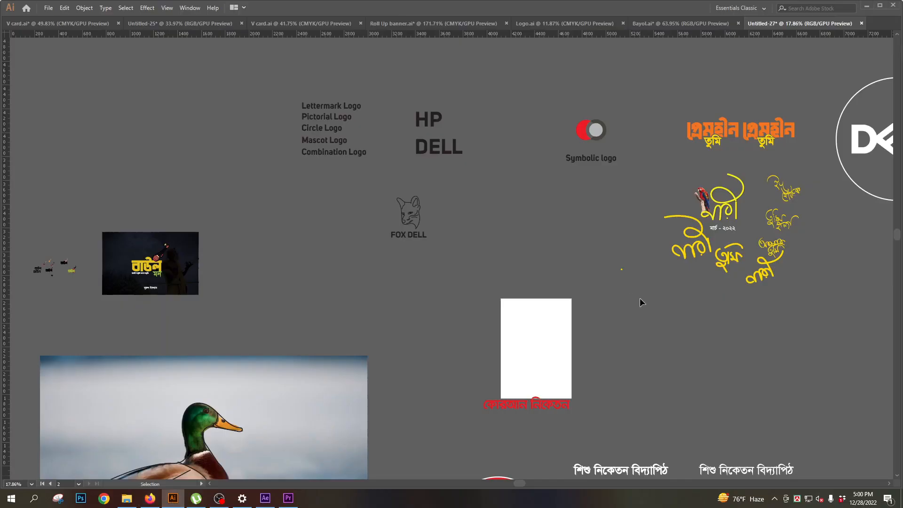
drag(343, 125, 375, 184)
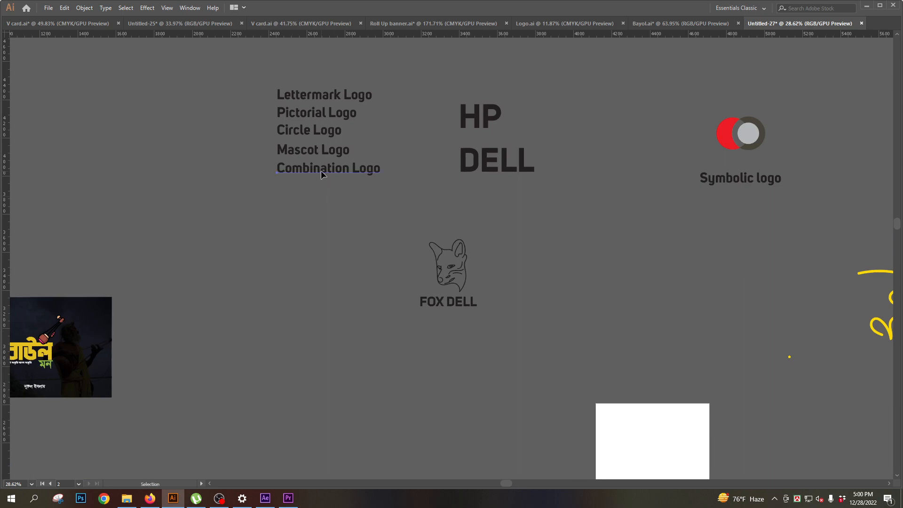
drag(592, 247, 541, 250)
drag(713, 267, 598, 227)
- Duplicate the parrot calligraphy logo into the empty area below, shift the copy's lettering away from the bird, and undo that shift
click(604, 222)
shift+click(625, 229)
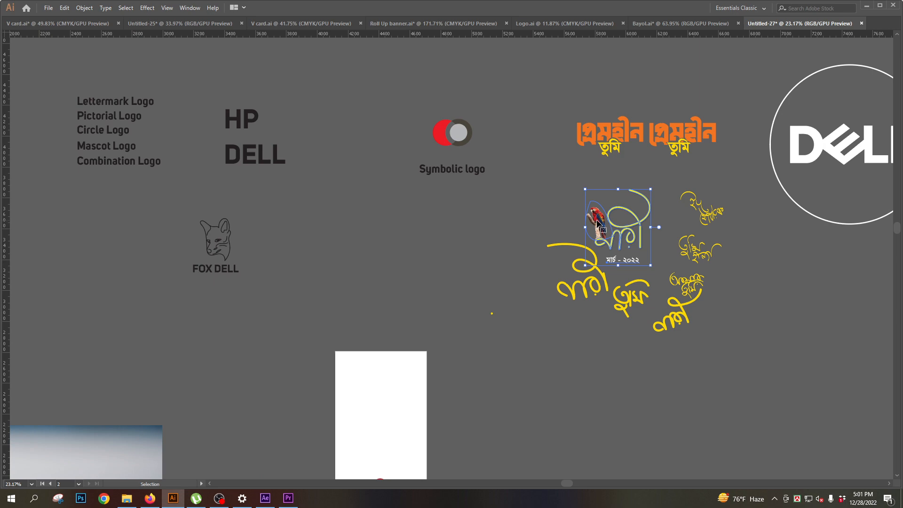
drag(556, 295, 554, 325)
drag(548, 340, 678, 396)
drag(565, 320, 615, 320)
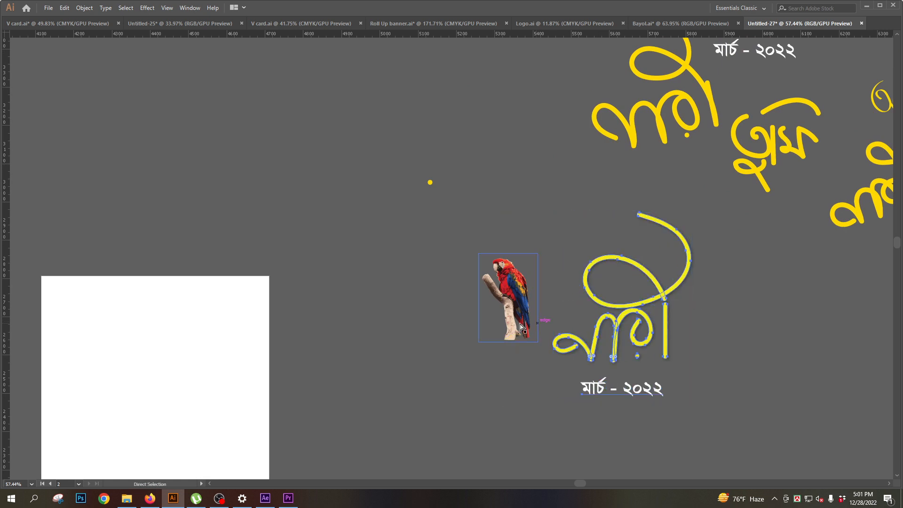
key(ctrl+z)
- Move the parrot image upward within the copied calligraphy logo and delete the copy
click(502, 278)
drag(513, 287, 513, 255)
key(a)
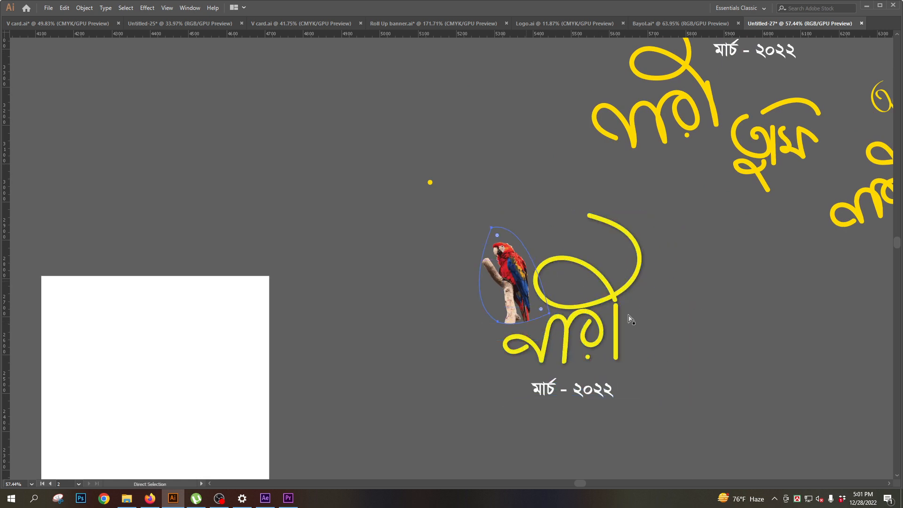
click(724, 315)
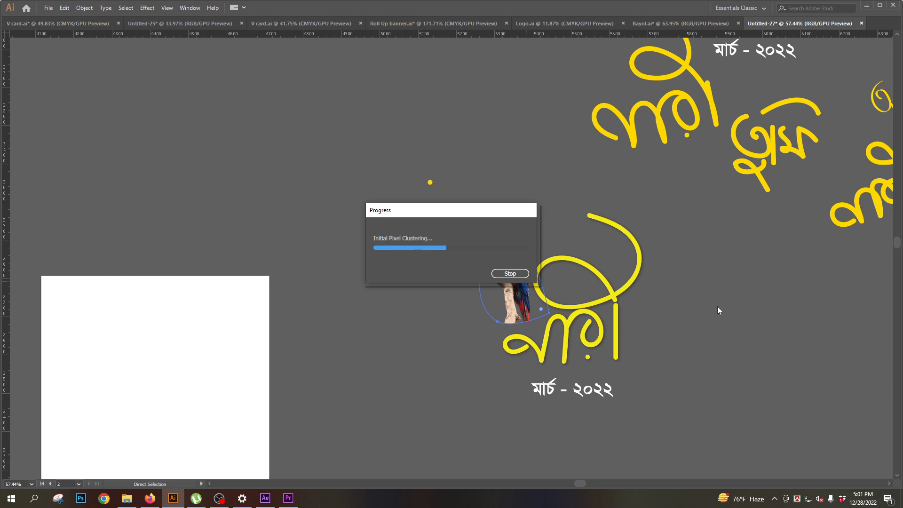
click(507, 274)
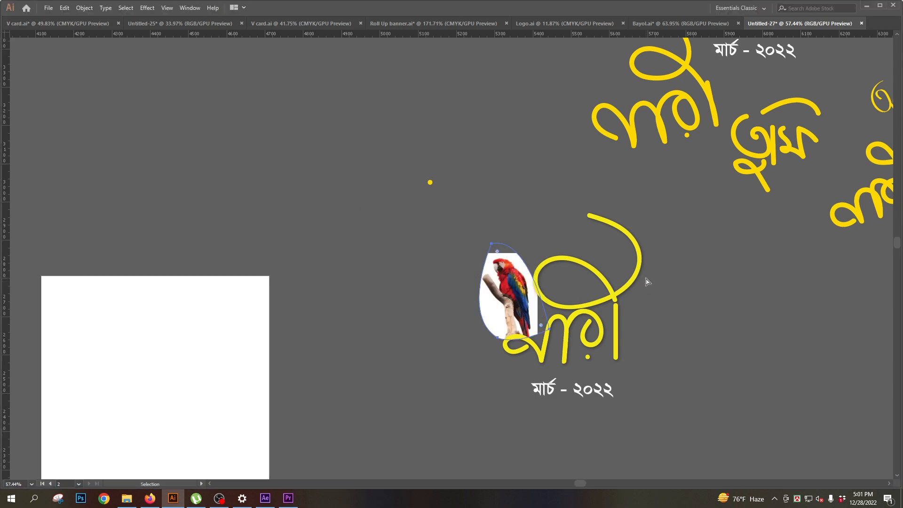
key(Delete)
- Move the first orange প্রেমহীন তুমি logo horizontally away from its duplicate, towards the symbolic logo
drag(619, 218, 493, 189)
drag(499, 184, 444, 316)
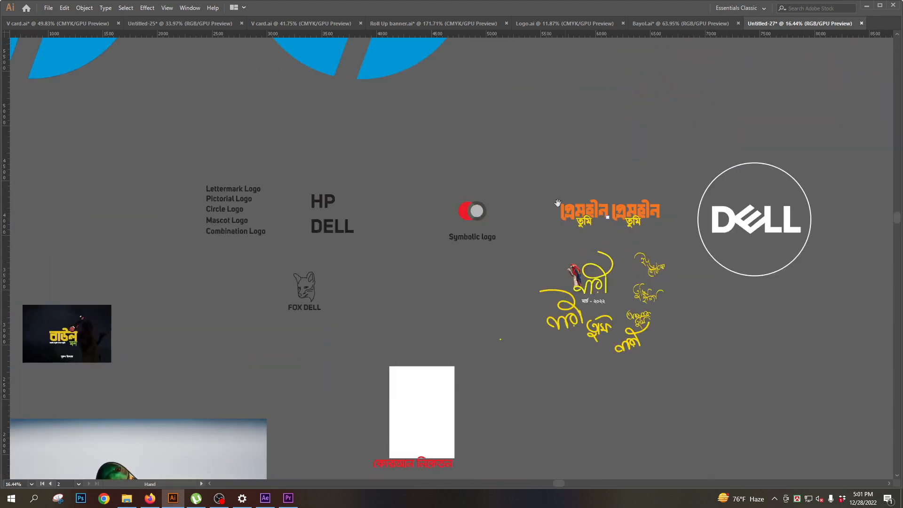
drag(588, 207, 784, 311)
key(v)
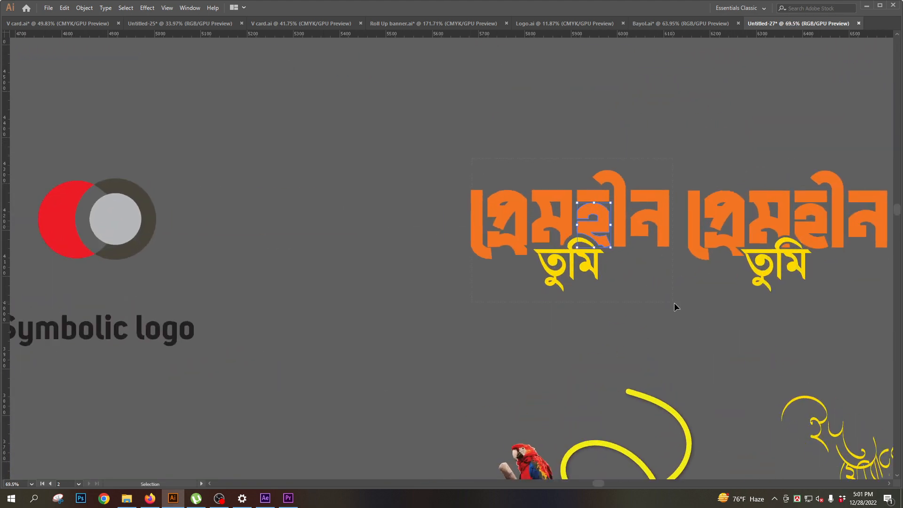
click(596, 219)
drag(597, 219, 431, 220)
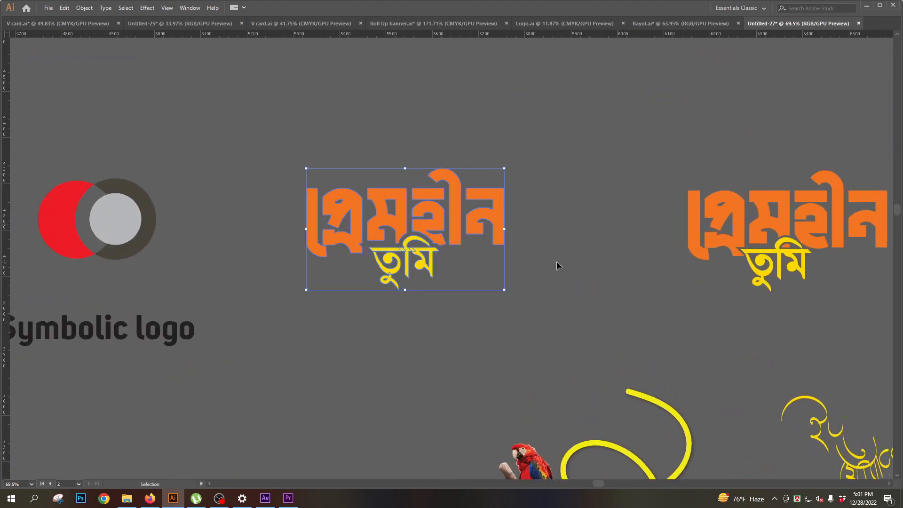
- Examine the separated প্রেমহীন তুমি logo up close and select its yellow word তুমি
click(557, 264)
scroll(459, 264, down, 2)
drag(455, 284, 515, 285)
drag(480, 256, 524, 305)
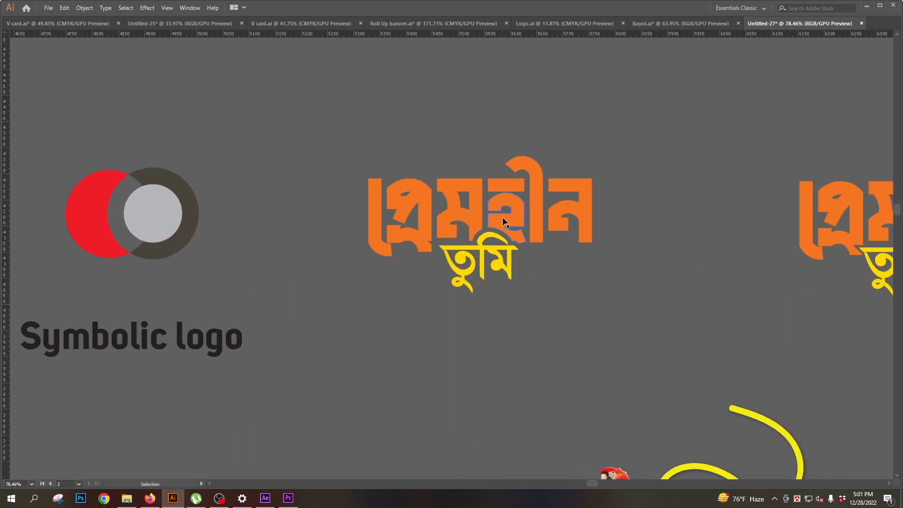
click(467, 217)
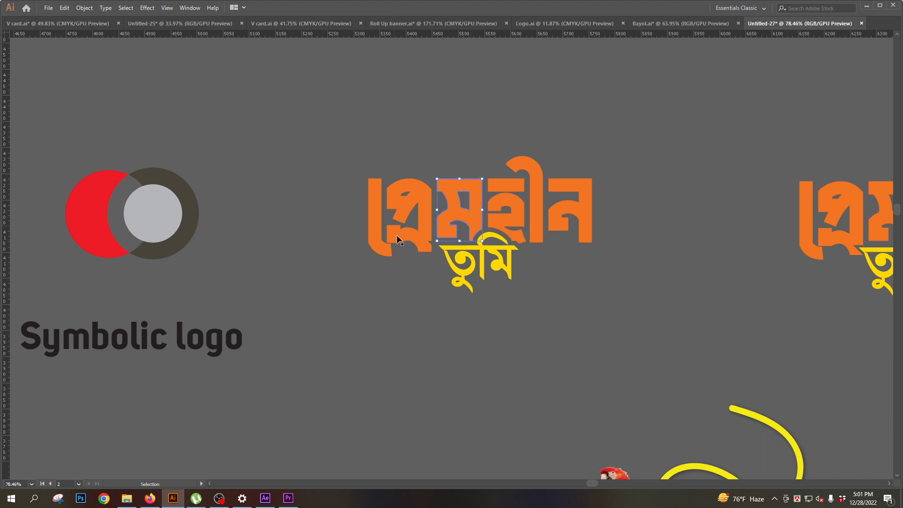
click(499, 263)
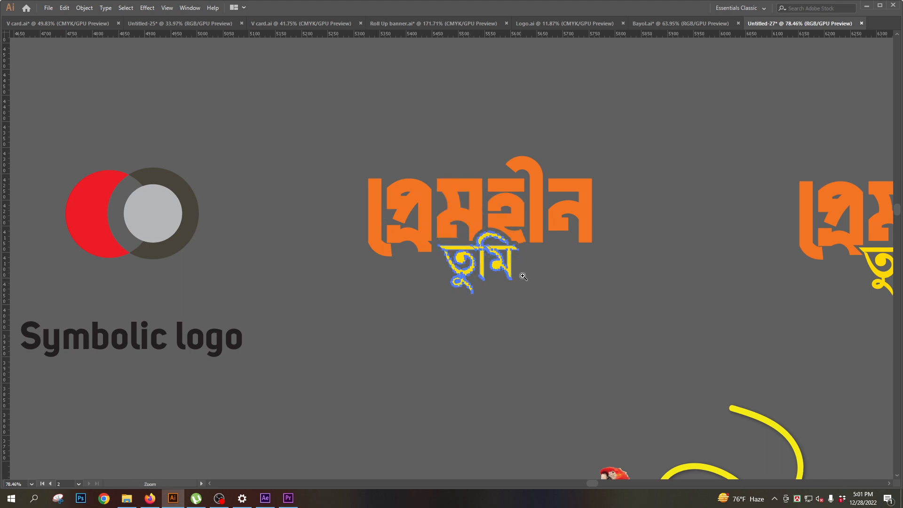
- Find the dark বাউল মন banner on the canvas and examine its design close up
scroll(507, 264, down, 4)
drag(55, 376, 477, 255)
drag(478, 255, 423, 258)
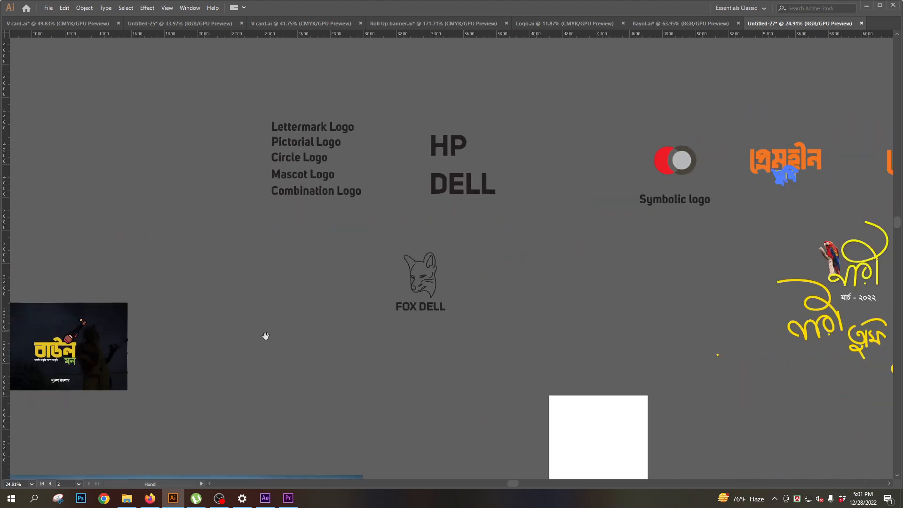
drag(159, 374, 402, 272)
drag(296, 266, 382, 335)
drag(282, 273, 385, 272)
drag(353, 237, 425, 311)
click(346, 120)
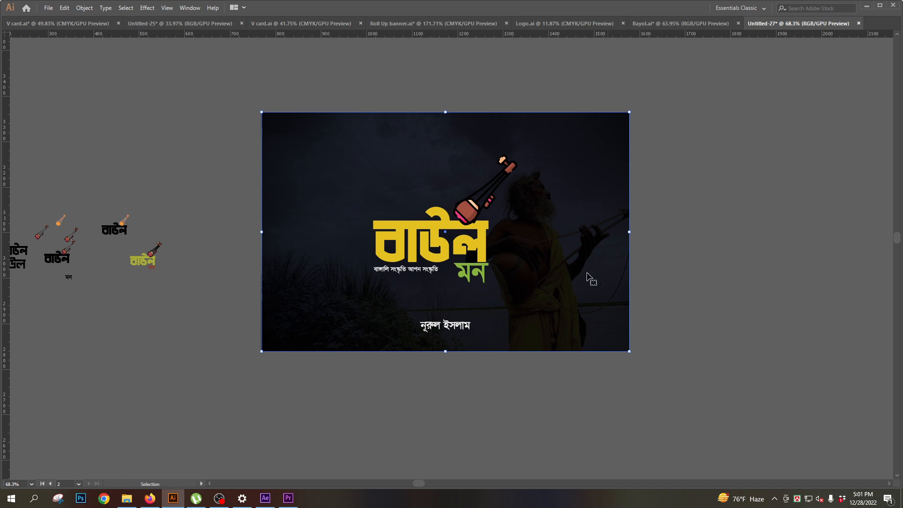
- Duplicate the upper black বাউল draft text into the empty space below the drafts and display its character settings
click(202, 339)
drag(135, 335, 365, 316)
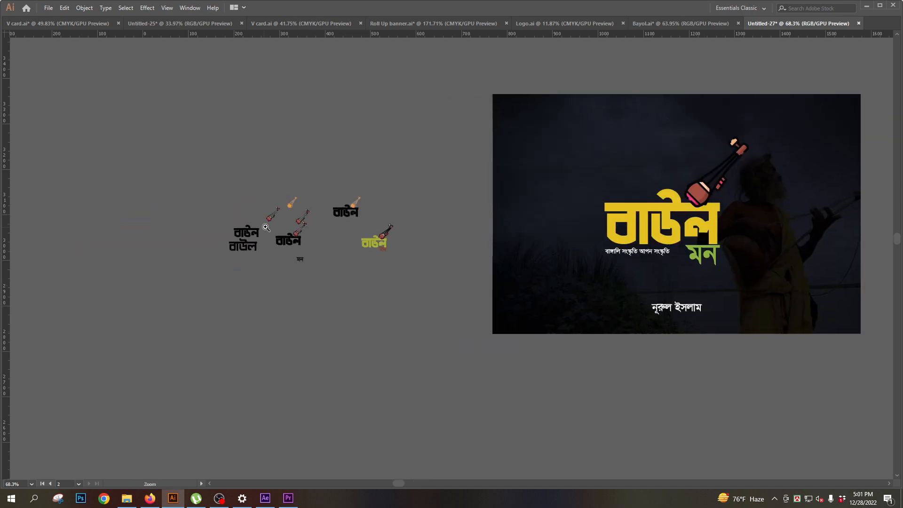
drag(313, 241, 404, 329)
drag(241, 344, 263, 329)
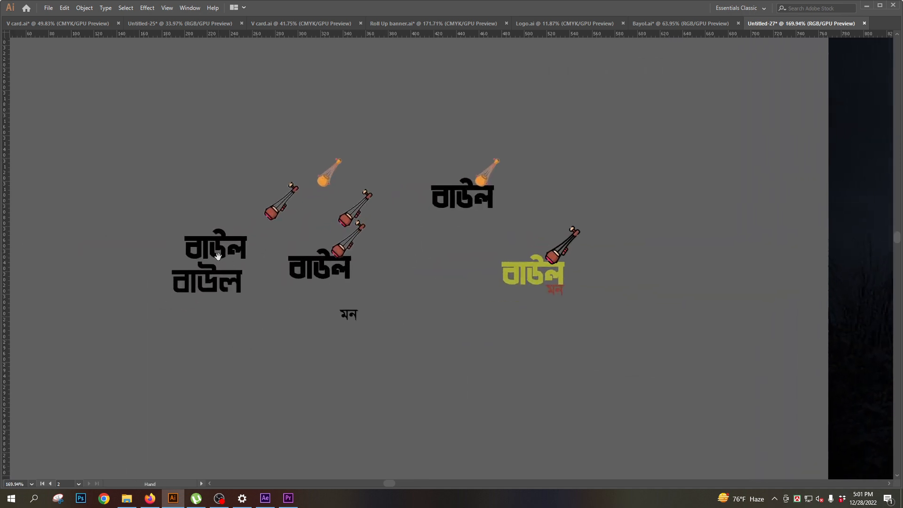
click(220, 252)
drag(226, 254, 502, 374)
key(ctrl+t)
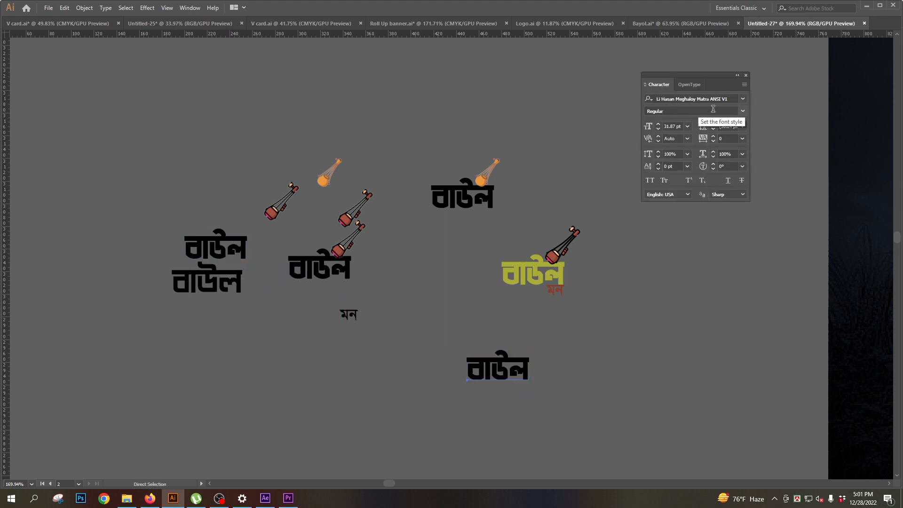
key(v)
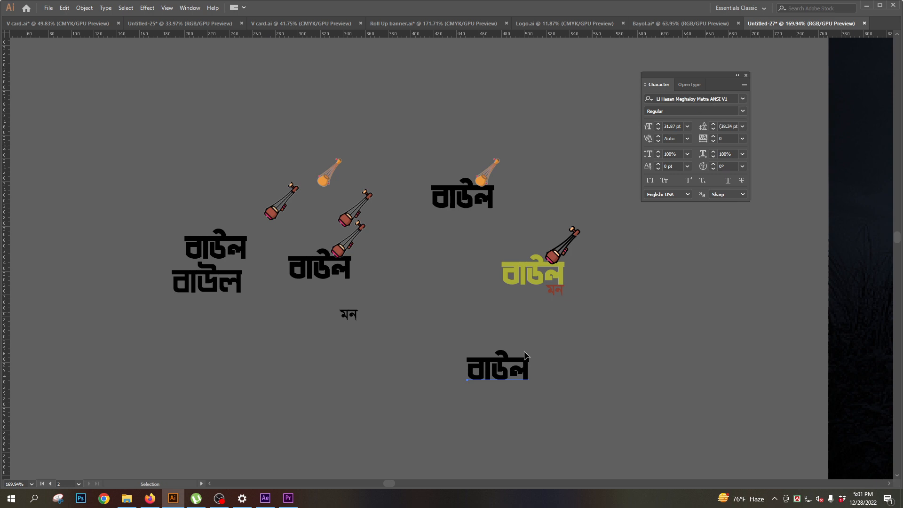
- Inspect the instrument on the yellow-green বাউল draft and select the finished বাউল মন logo on the dark banner
click(560, 257)
click(611, 260)
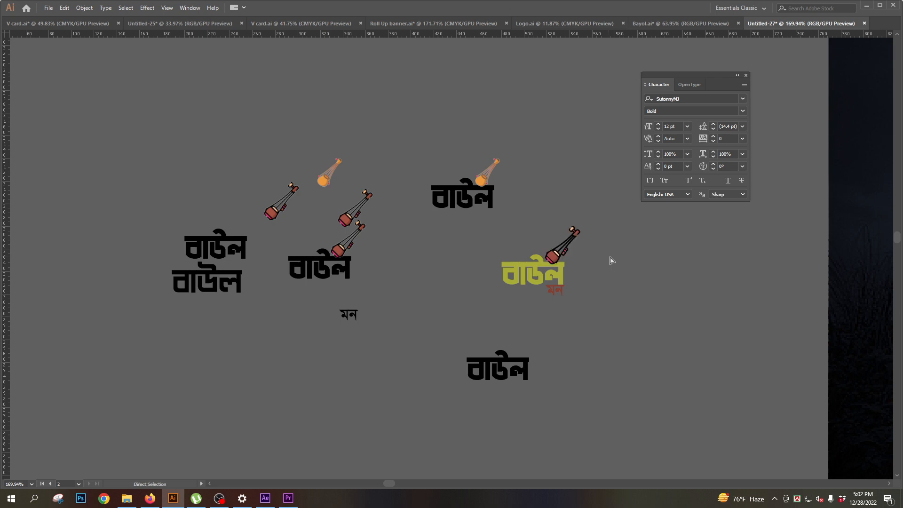
drag(714, 274, 273, 279)
drag(608, 316, 227, 350)
click(508, 190)
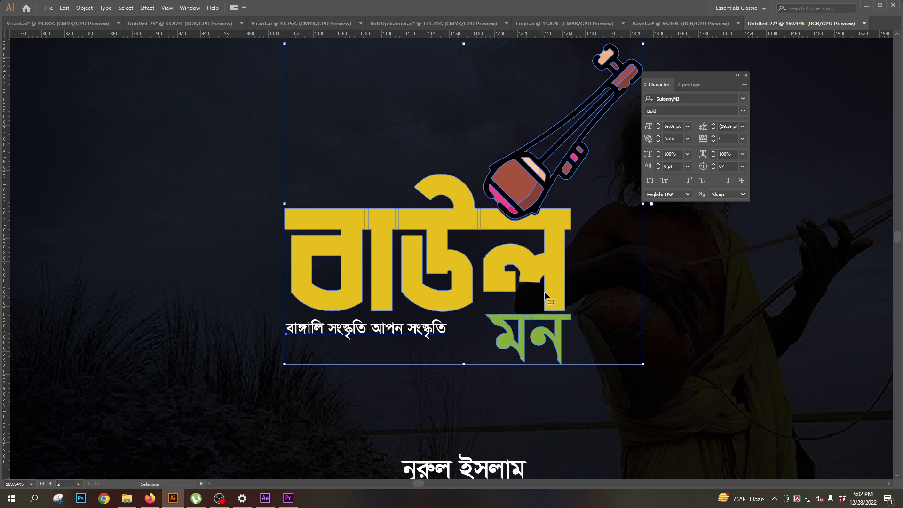
- Select the banner's background photo at 100% view, try moving it off the banner, and undo the move
drag(537, 263, 494, 263)
drag(530, 207, 539, 204)
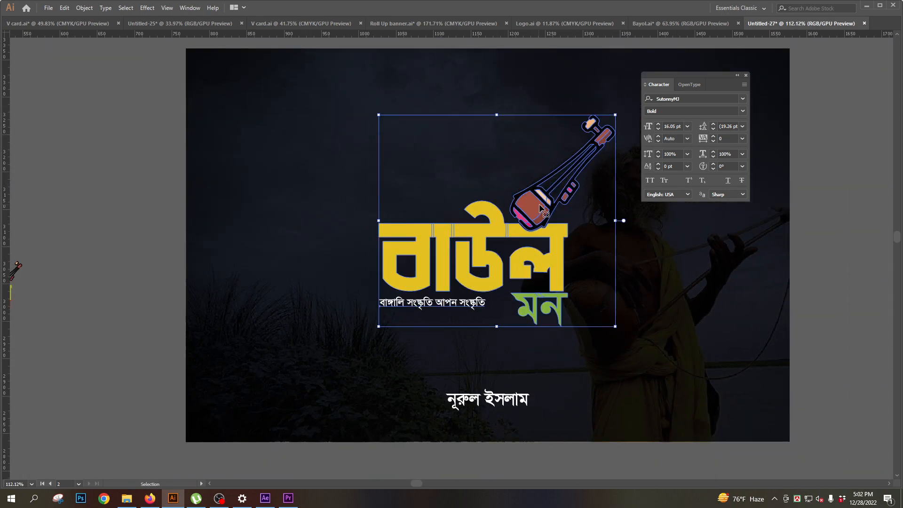
key(ctrl+1)
click(511, 294)
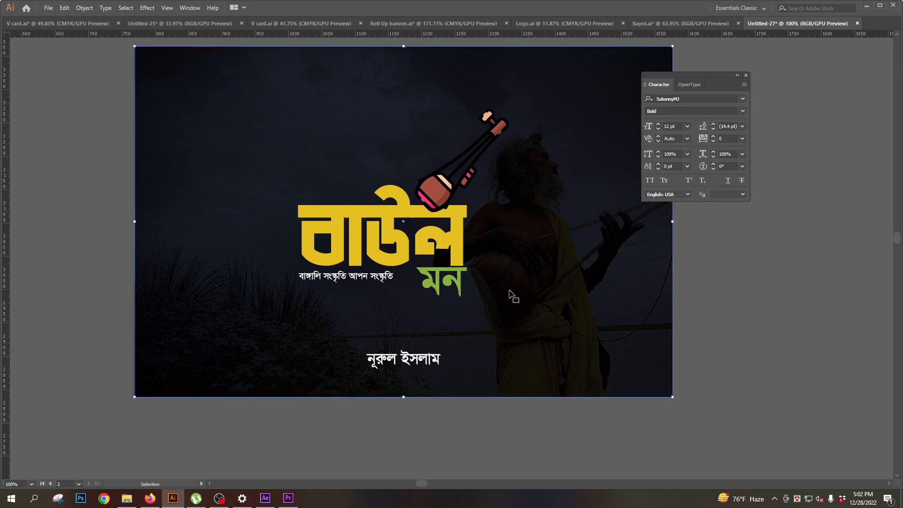
drag(510, 292, 658, 367)
key(ctrl+z)
- Display the background photo's transparency settings, try shifting the photo to expose the dark overlay, and undo the shift
key(Tab)
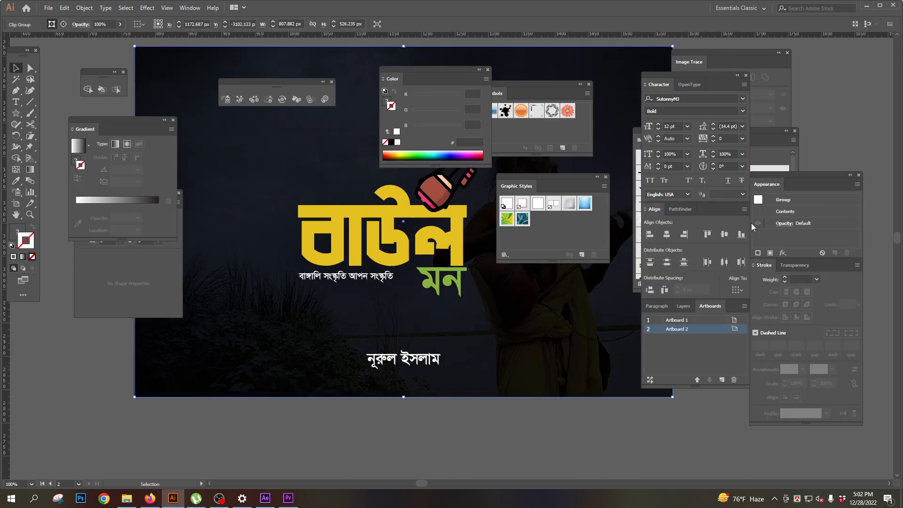
click(795, 265)
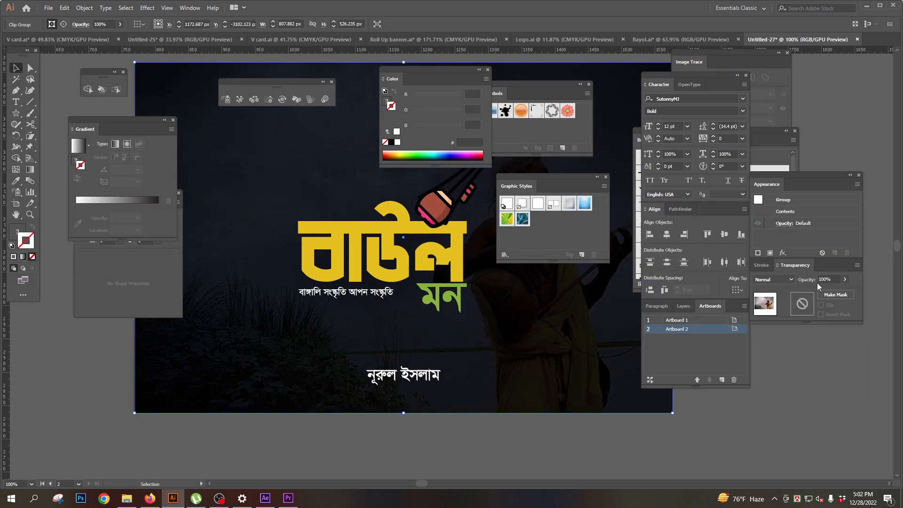
drag(492, 354, 574, 394)
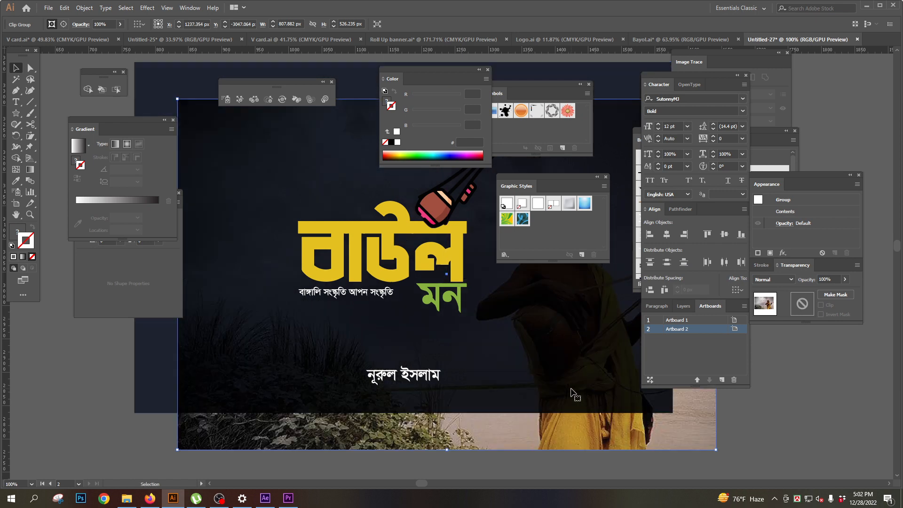
key(ctrl+z)
key(Tab)
- Try moving the background photo out from under the dark overlay, undo back past its placement, and redo to restore it
drag(524, 354, 616, 383)
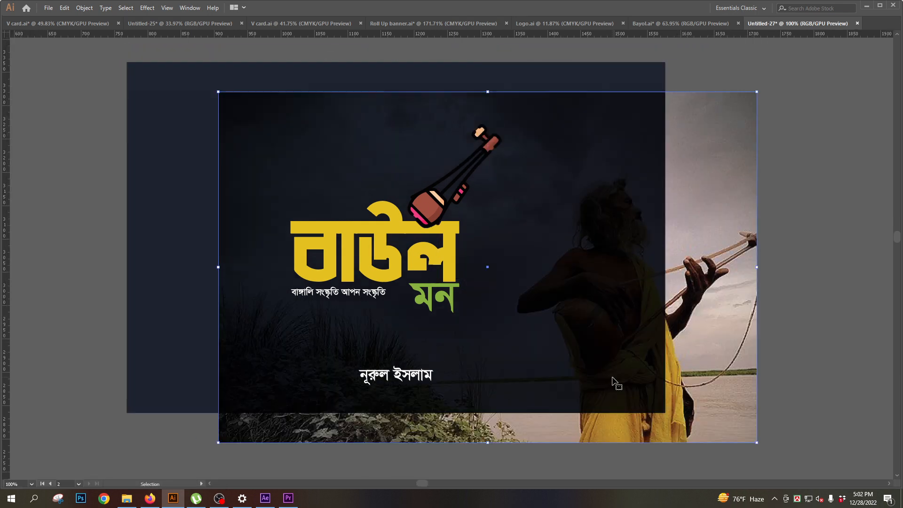
key(ctrl+z)
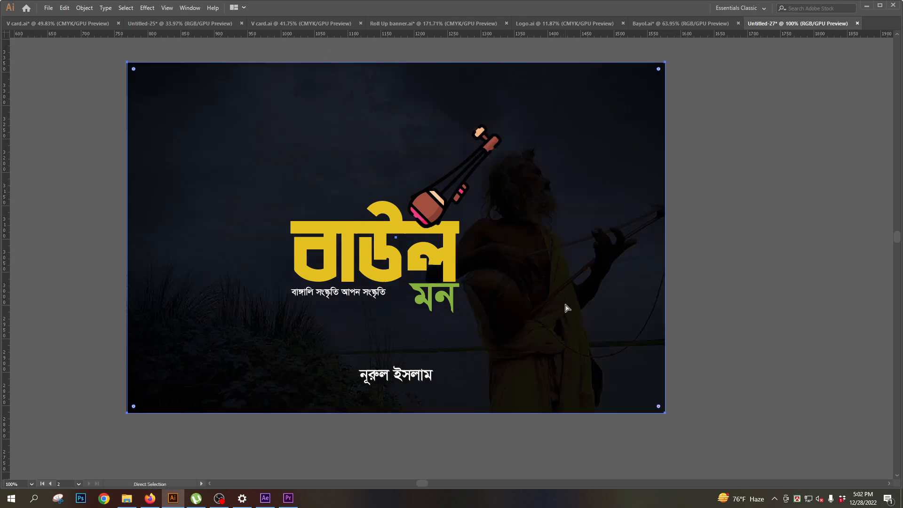
key(v)
key(ctrl+z)
key(Tab)
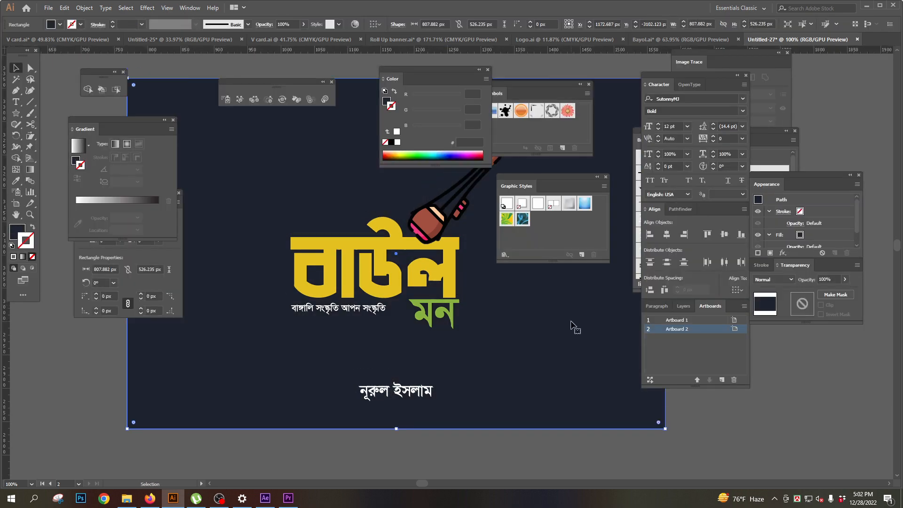
key(ctrl+shift+z)
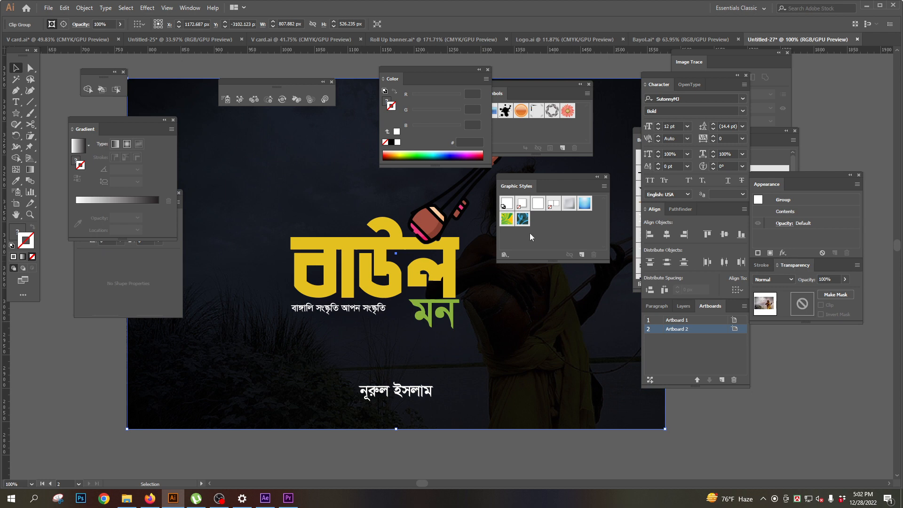
- Hide the panels, deselect the background photo, and view the whole banner beside the বাউল drafts
key(Tab)
key(Tab)
scroll(476, 309, down, 2)
drag(476, 310, 448, 329)
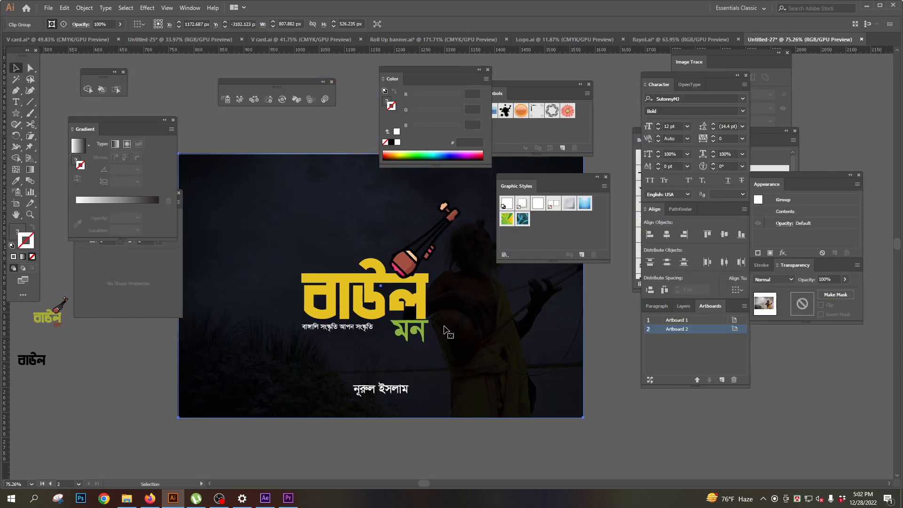
key(Tab)
click(680, 333)
drag(293, 322, 326, 273)
drag(389, 202, 388, 242)
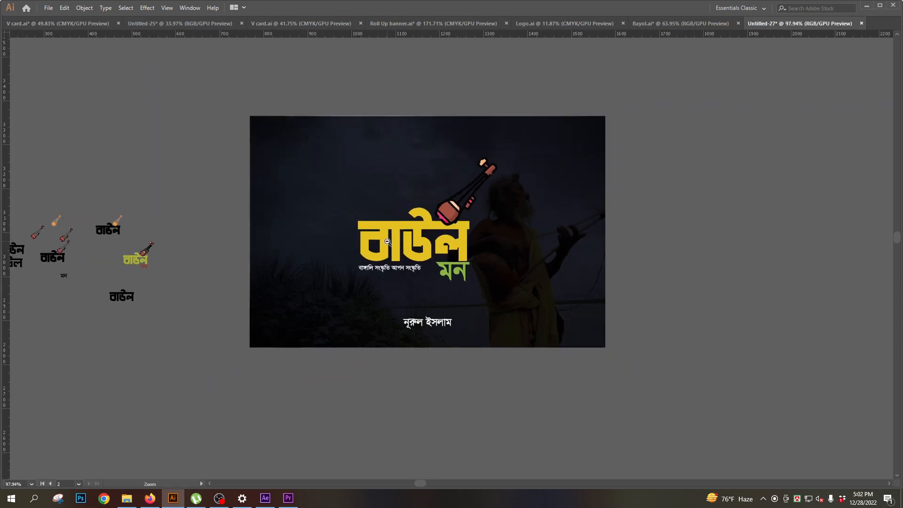
- Select the finished বাউল মন logo with its instrument on the dark banner
drag(421, 274, 393, 304)
drag(384, 254, 407, 253)
drag(289, 72, 556, 418)
click(756, 273)
click(389, 264)
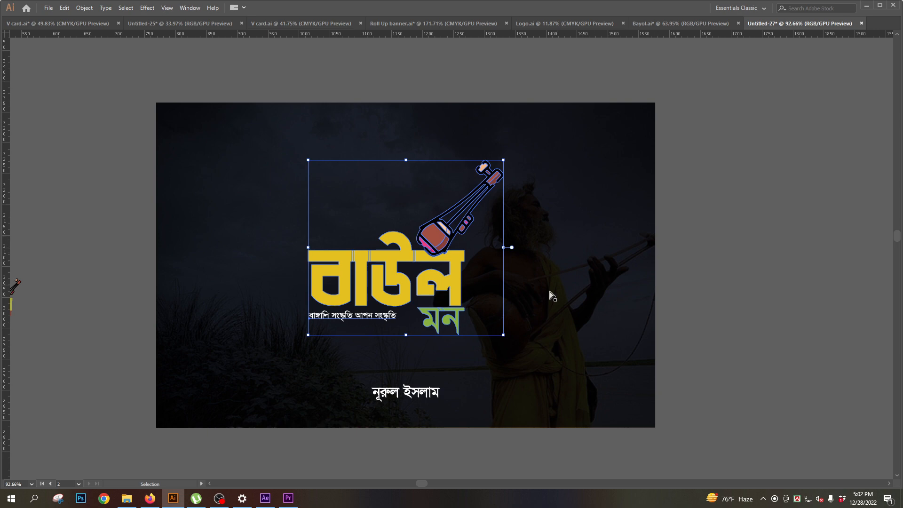
- View the বাউল drafts together with the finished বাউল মন banner, and switch to OBS
drag(417, 314, 375, 314)
drag(304, 367, 469, 351)
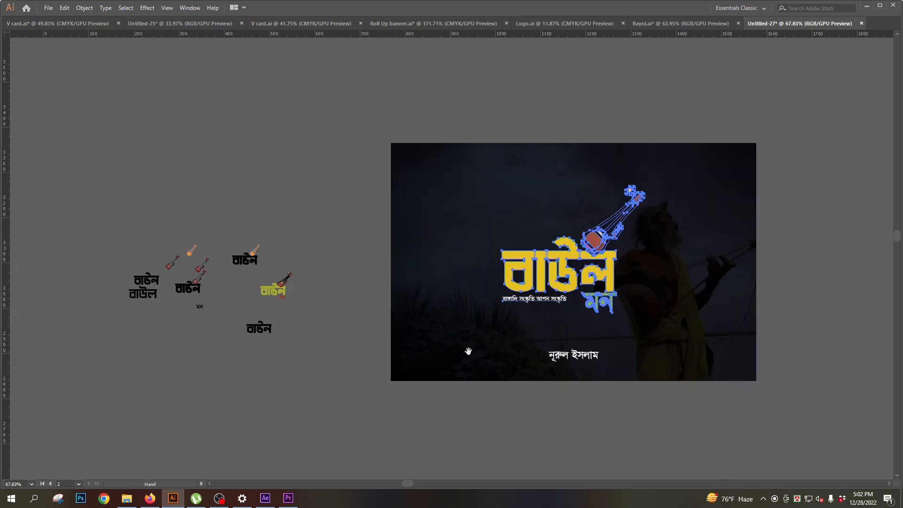
drag(549, 314, 500, 333)
drag(558, 330, 485, 343)
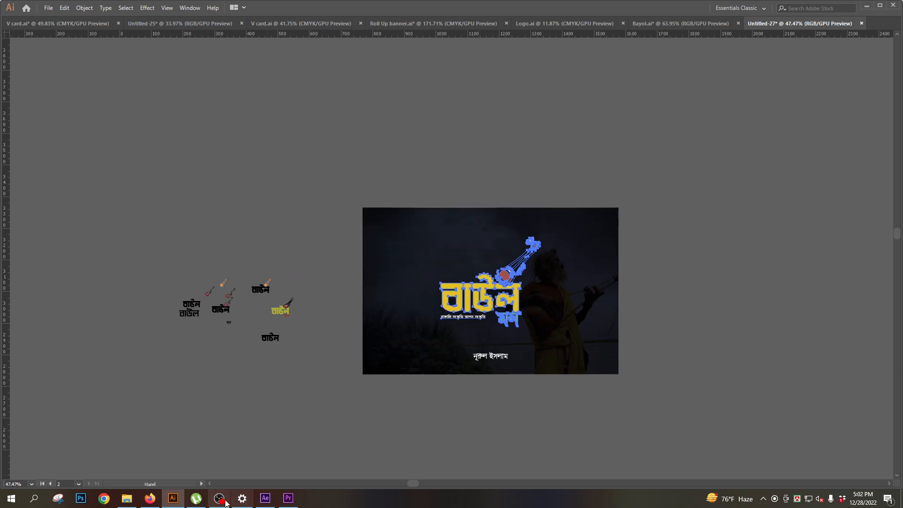
click(225, 503)
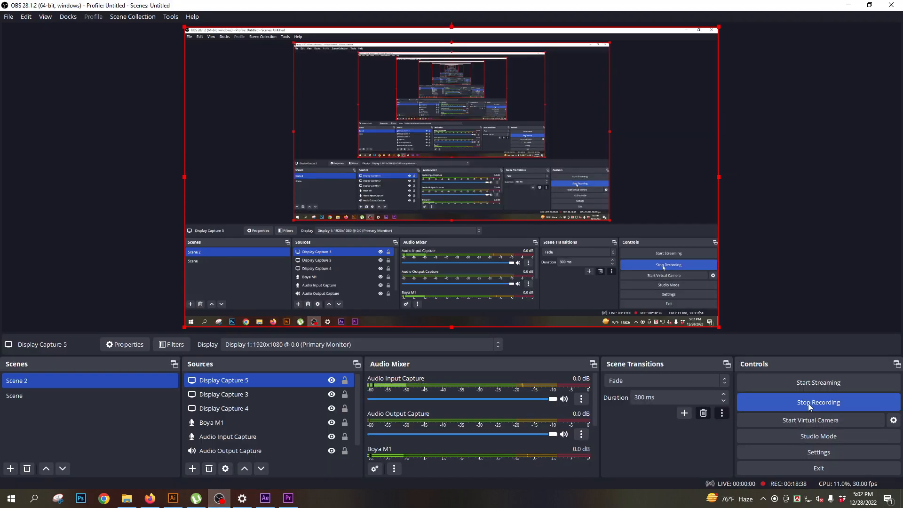